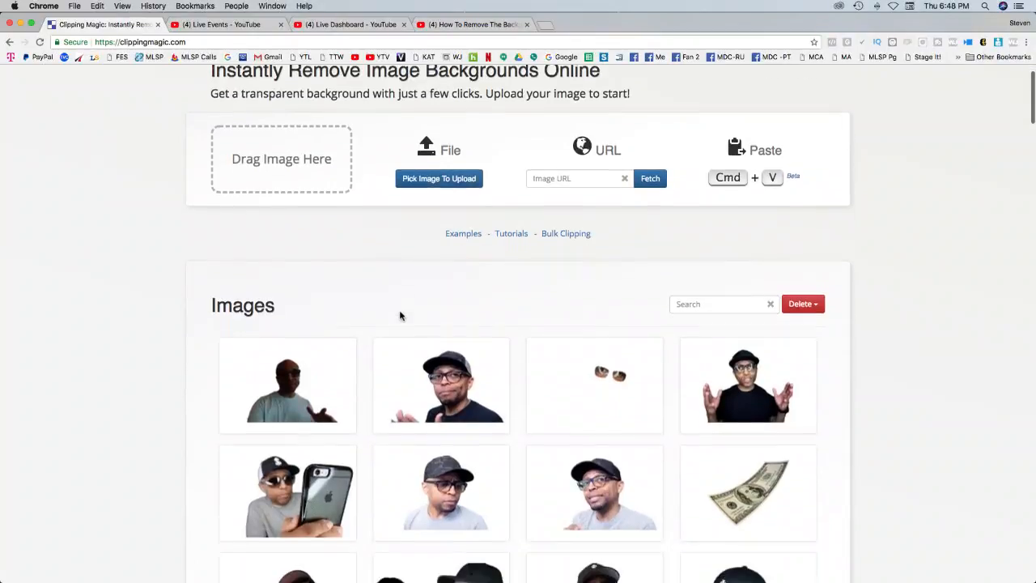
scroll(399, 316, "up", 5)
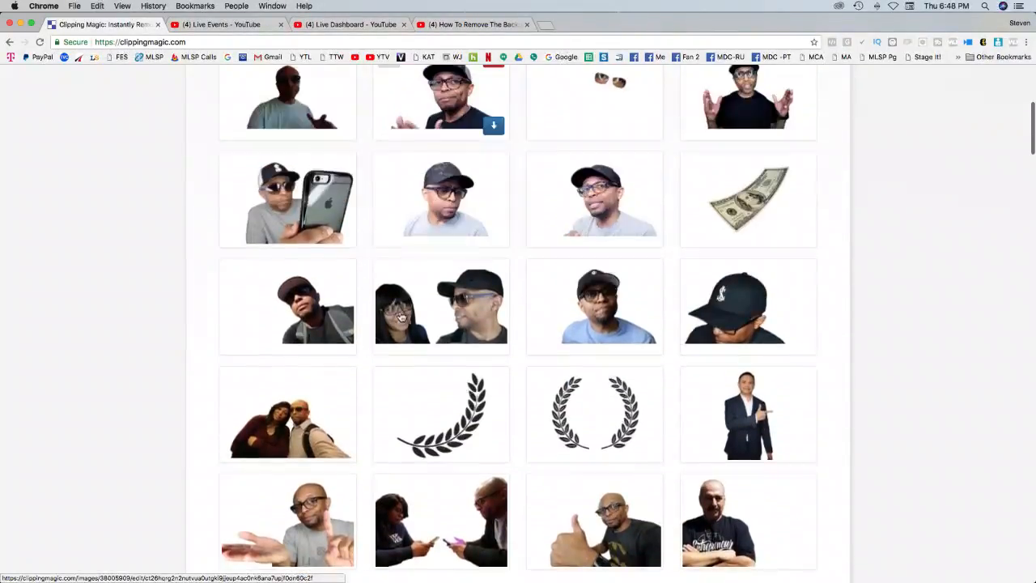
scroll(399, 474, "down", 4)
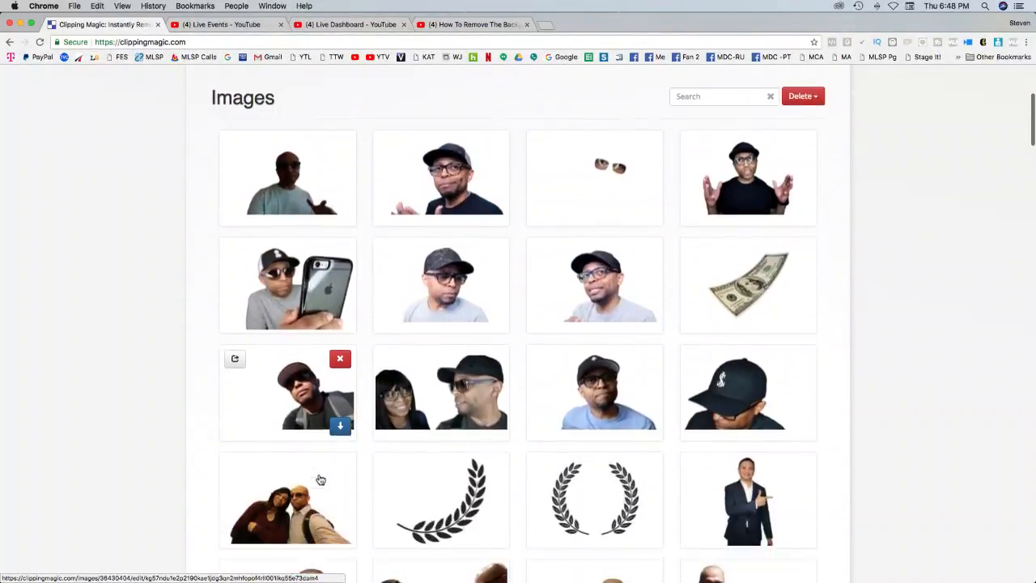
scroll(358, 439, "up", 7)
scroll(500, 345, "up", 1)
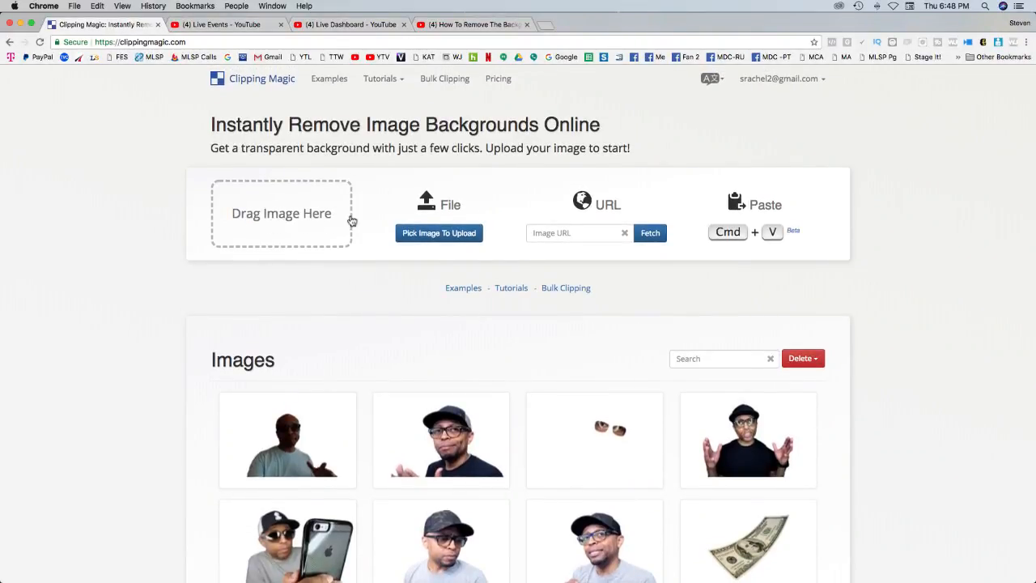
Upload the image 2018-06-28_1107.png from the Documents folder for background removal
left_click(437, 241)
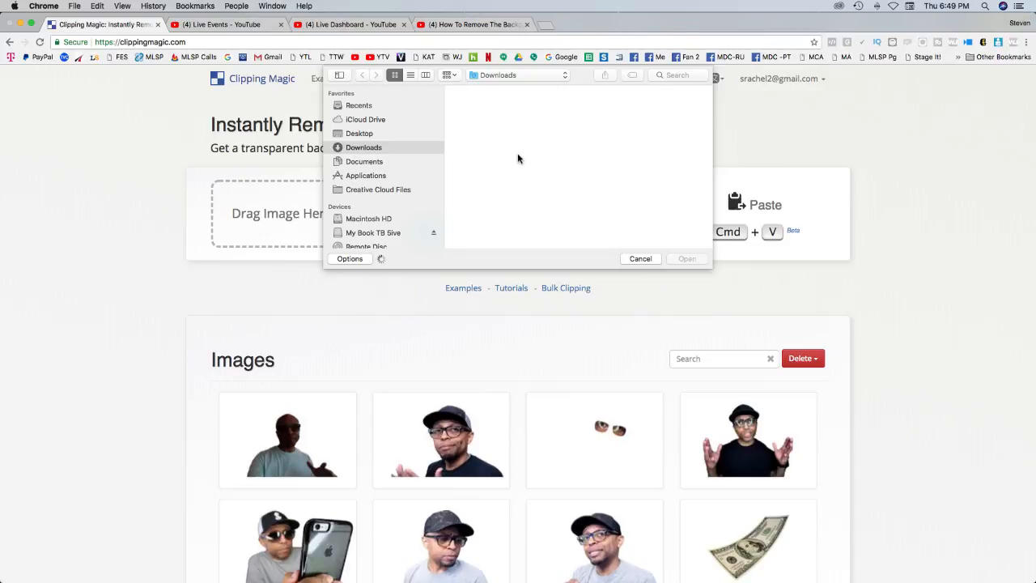
left_click(374, 161)
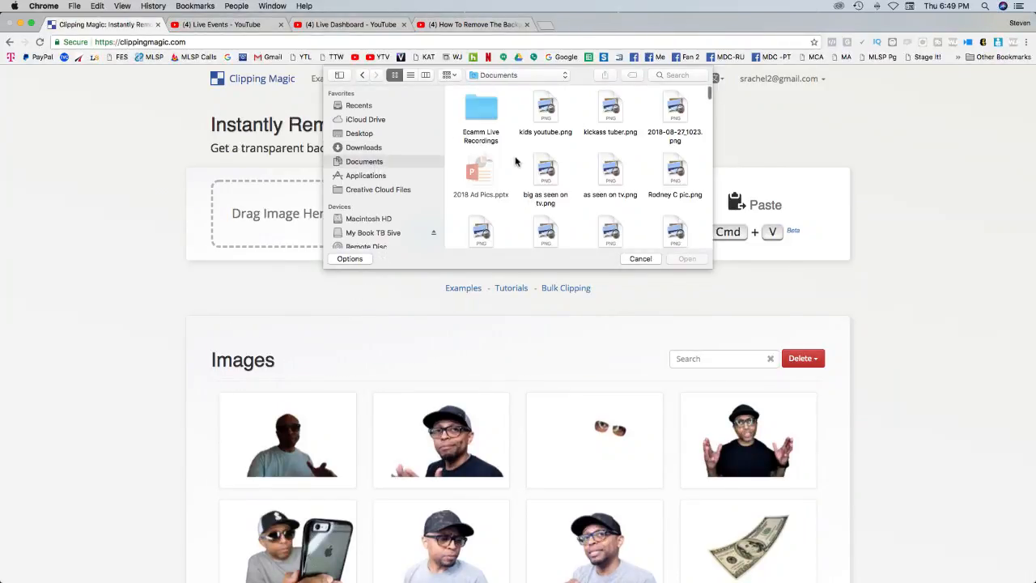
scroll(515, 161, "down", 2)
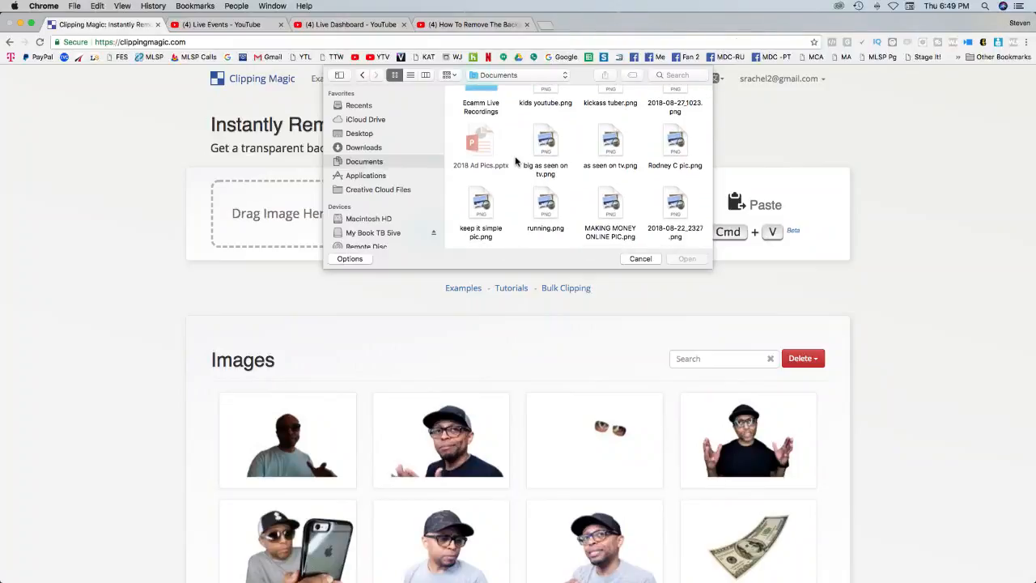
scroll(516, 161, "down", 3)
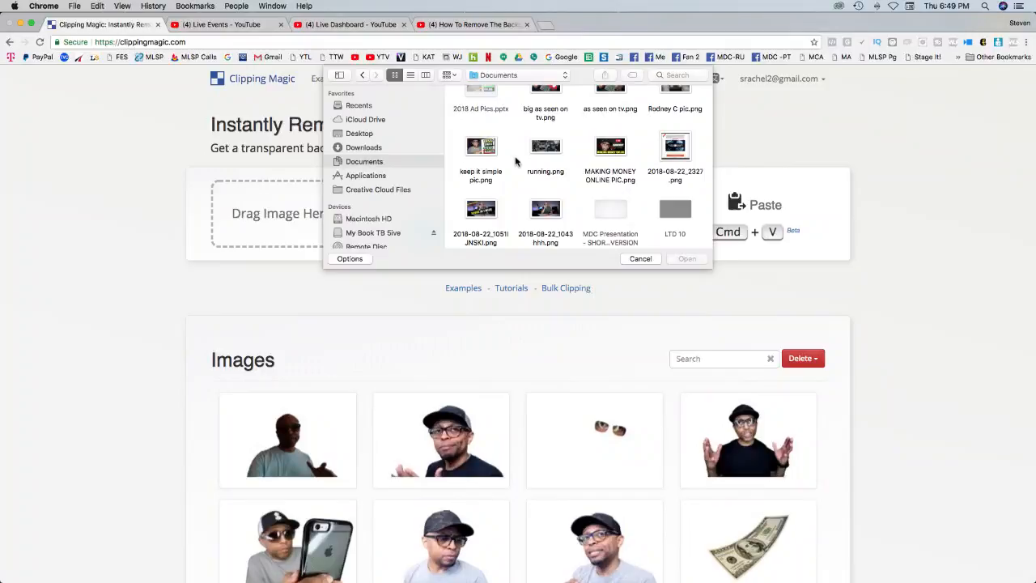
scroll(515, 161, "down", 10)
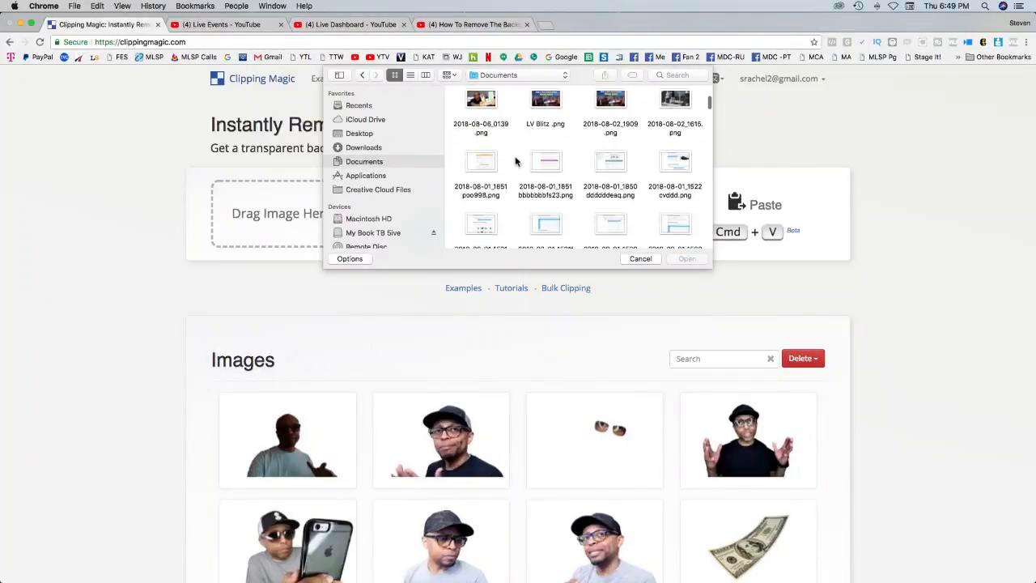
scroll(516, 161, "down", 10)
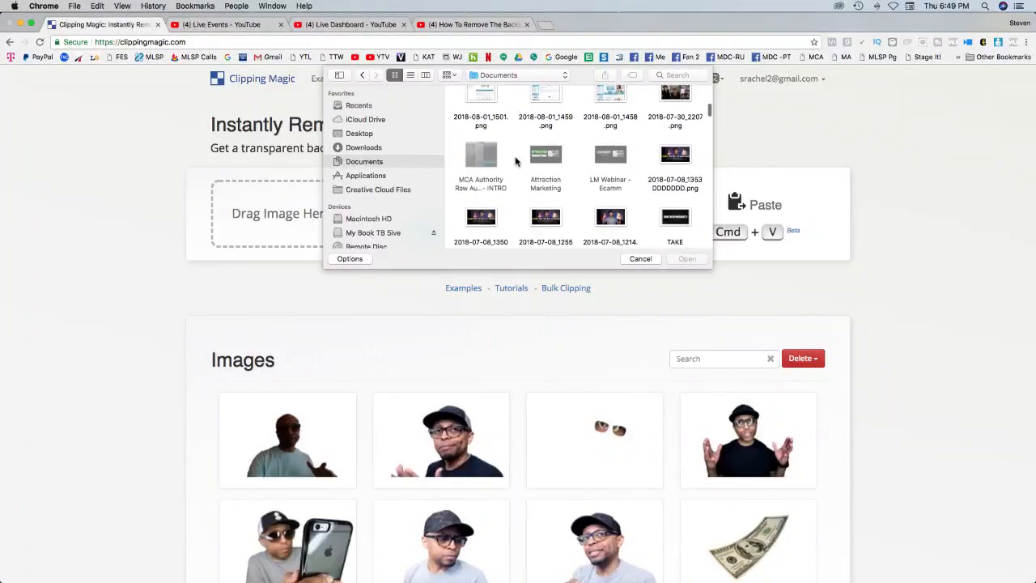
scroll(515, 161, "down", 3)
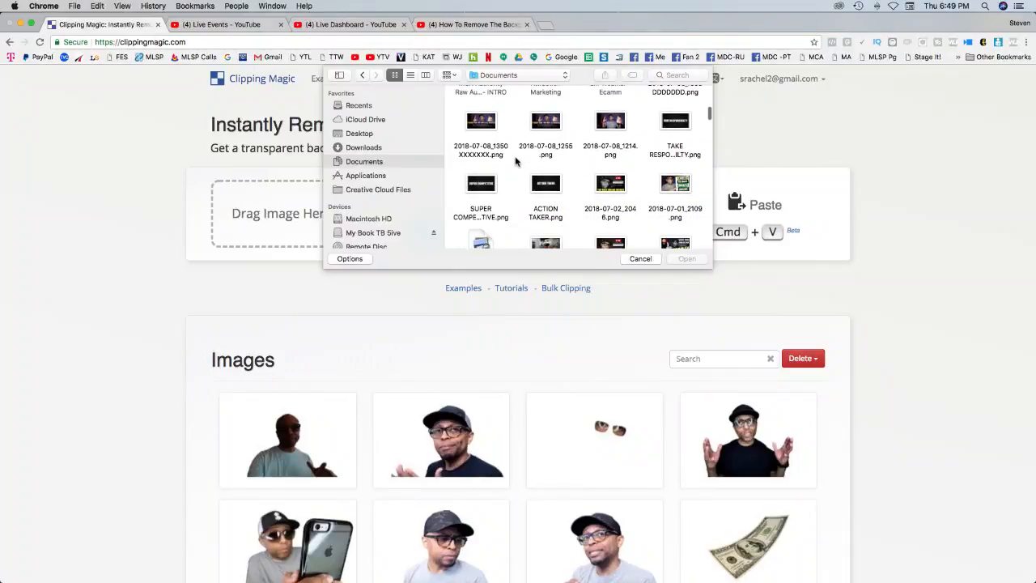
scroll(515, 161, "down", 4)
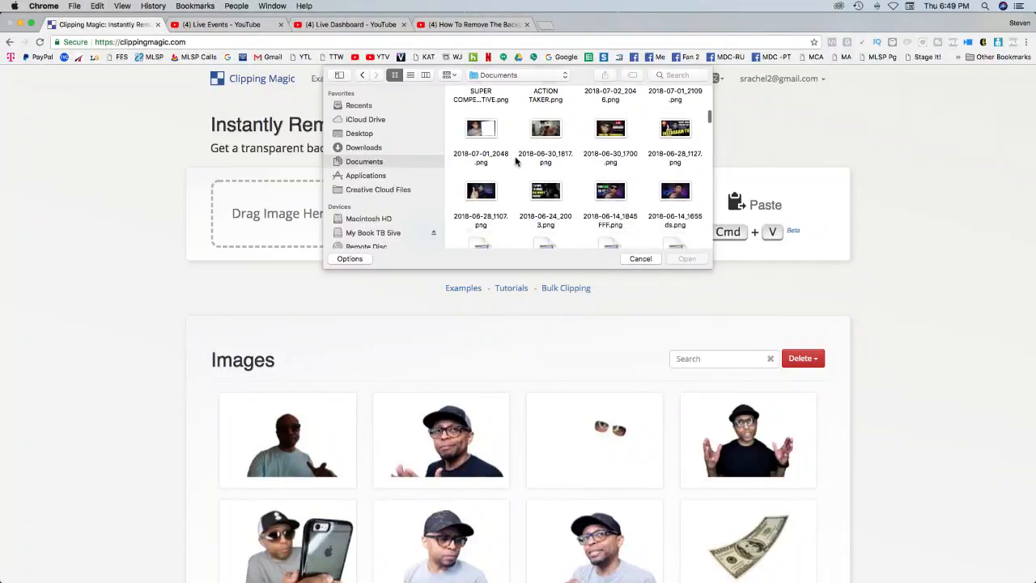
scroll(516, 161, "down", 2)
left_click(481, 126)
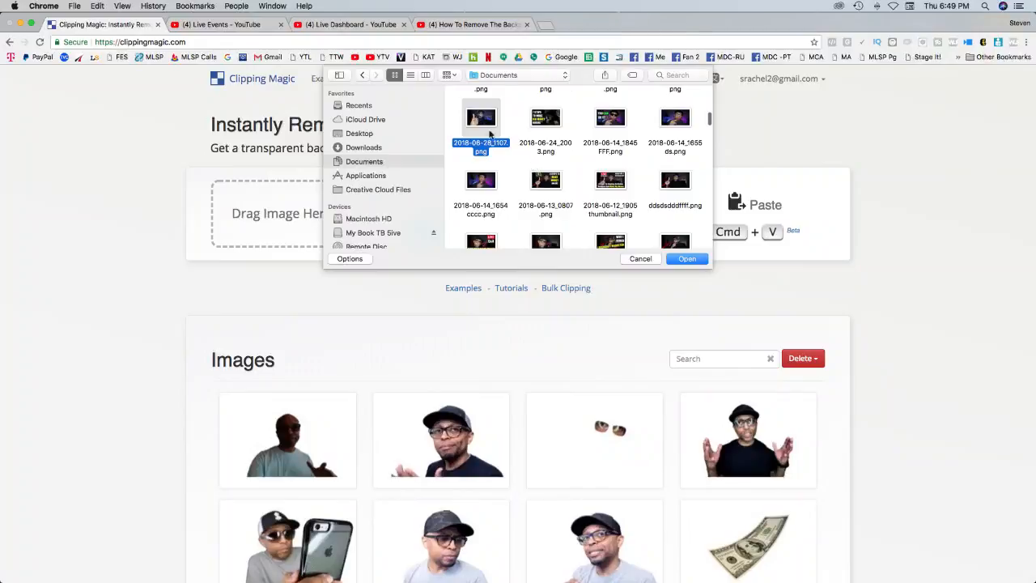
left_click(684, 259)
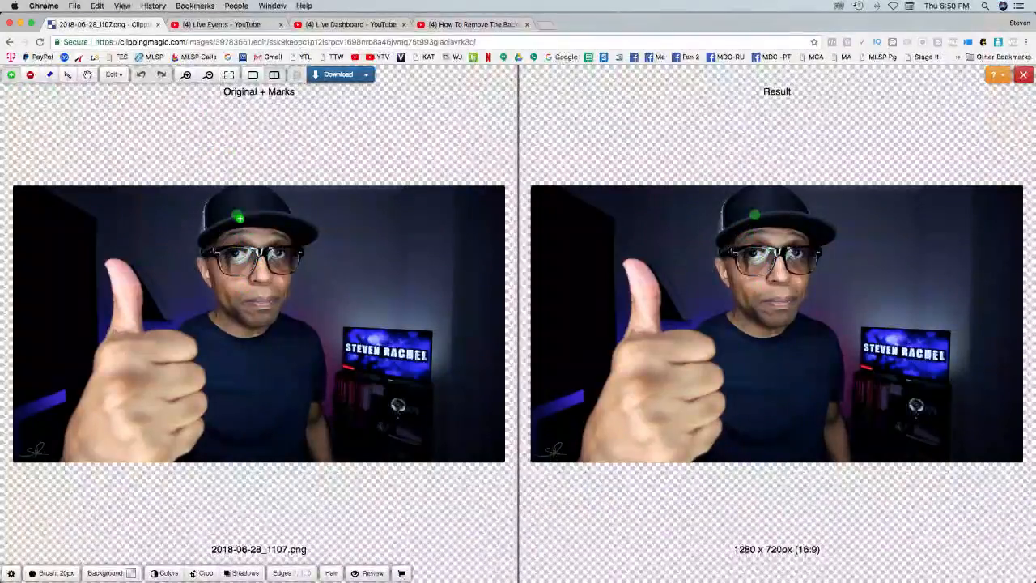
Roughly mark the man's cap, face, shoulders, arm and raised thumb as foreground with continuous strokes just inside his outline
mouse_move(233, 202)
left_mouse_down()
mouse_move(211, 266)
mouse_move(234, 318)
mouse_move(185, 348)
mouse_move(138, 347)
mouse_move(125, 274)
mouse_move(129, 318)
left_mouse_up()
left_click_drag(110, 358, 111, 385)
left_click_drag(87, 437, 84, 463)
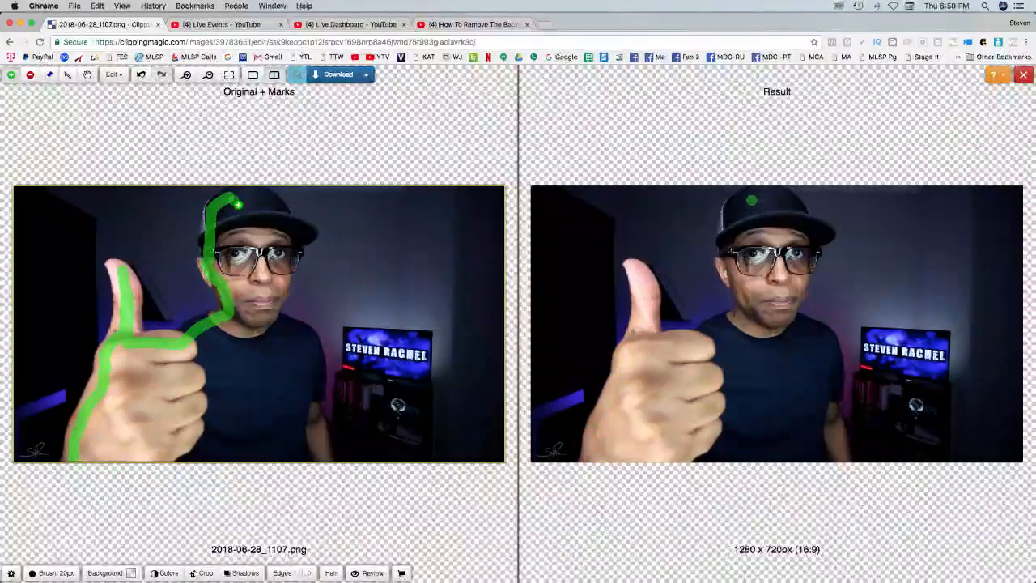
mouse_move(234, 199)
left_mouse_down()
mouse_move(270, 204)
mouse_move(305, 235)
mouse_move(287, 239)
mouse_move(289, 287)
mouse_move(271, 310)
mouse_move(313, 348)
mouse_move(329, 462)
left_mouse_up()
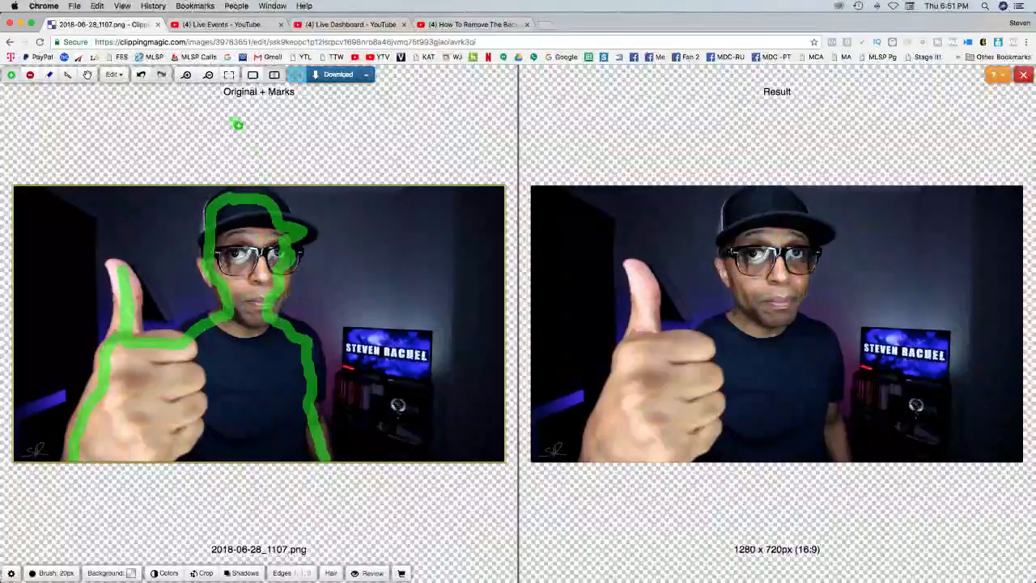
Zoom in on the raised thumb and extend the foreground marks over its tip and outer edge
left_click(186, 75)
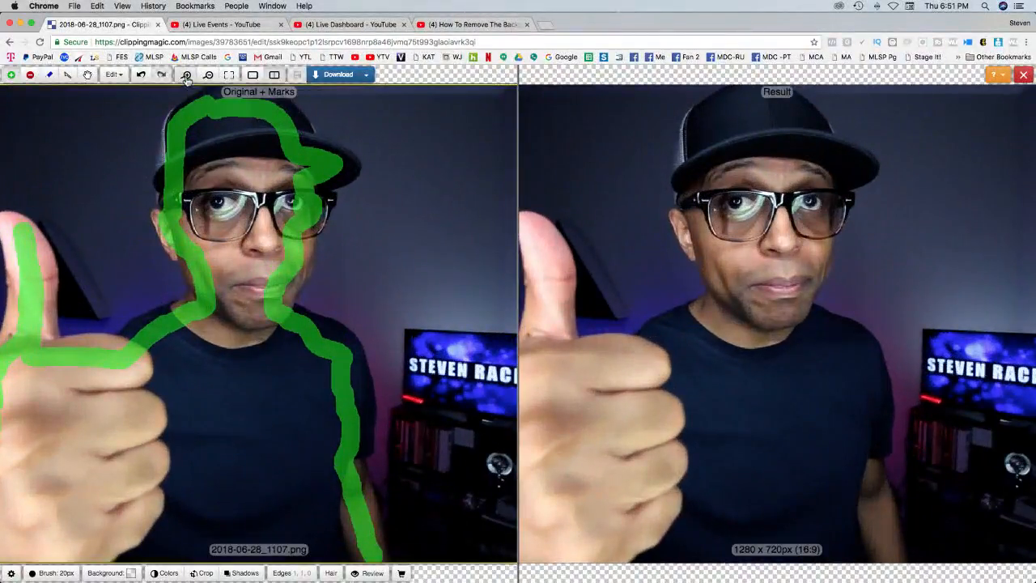
left_click(186, 75)
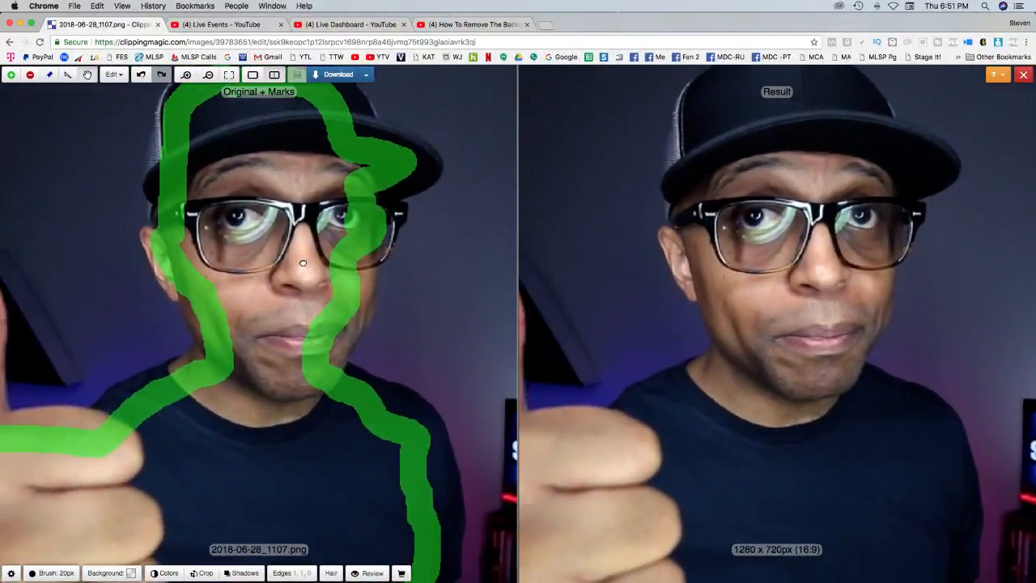
left_click_drag(303, 263, 403, 320)
left_click_drag(378, 297, 412, 246)
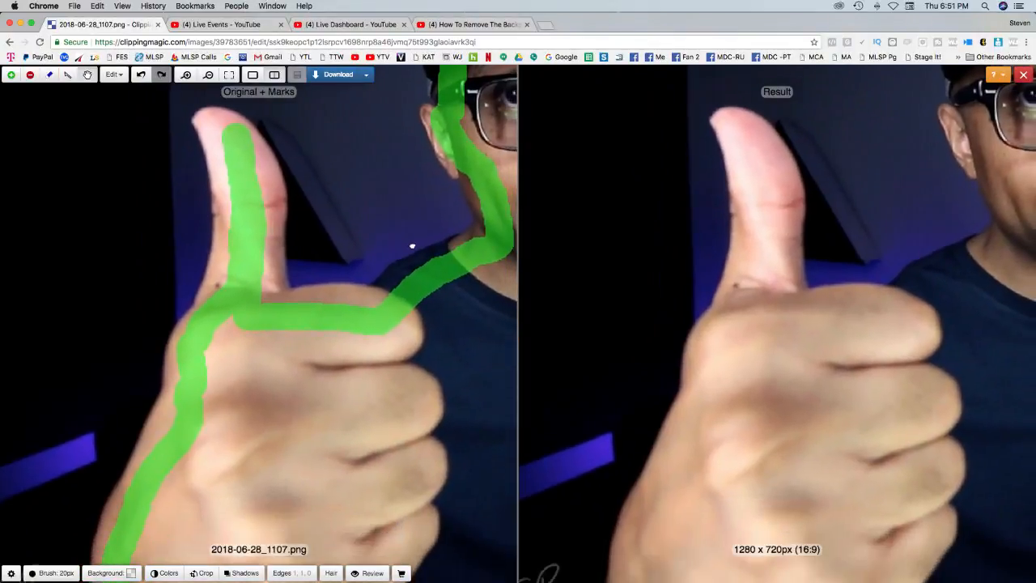
mouse_move(324, 270)
left_mouse_down()
mouse_move(337, 250)
mouse_move(321, 268)
left_mouse_up()
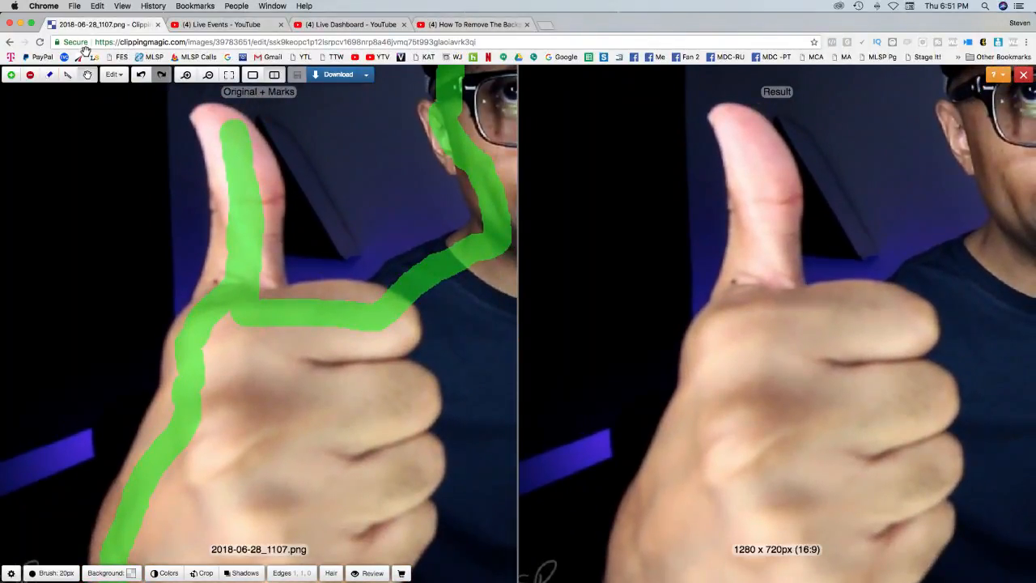
left_click(209, 118)
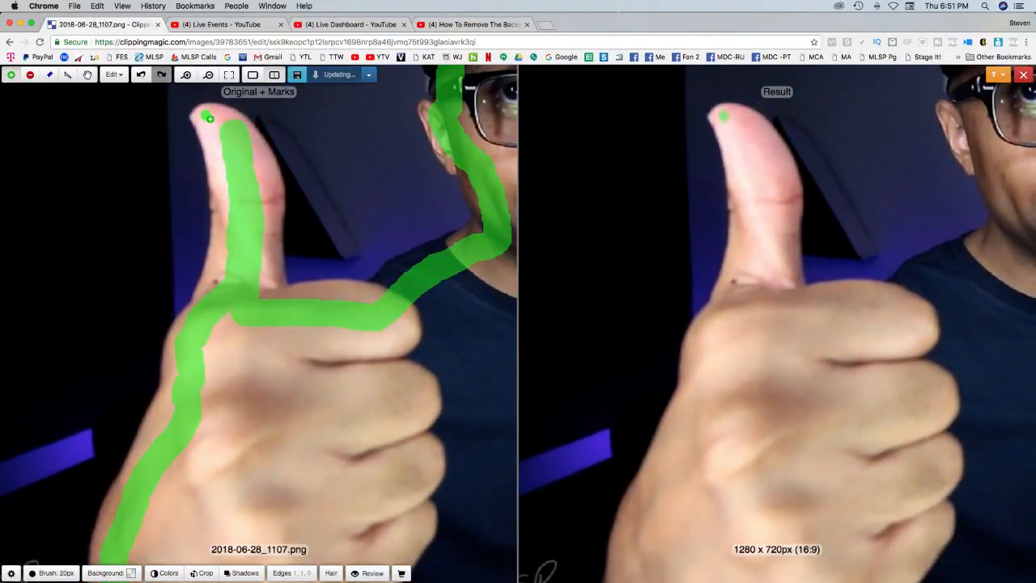
left_click_drag(223, 146, 235, 223)
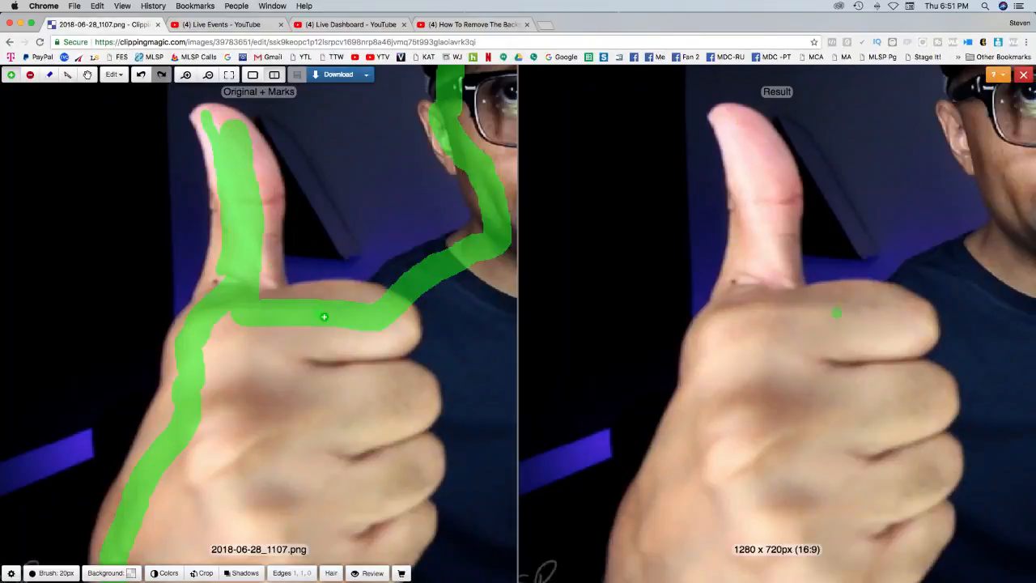
left_click_drag(214, 123, 238, 126)
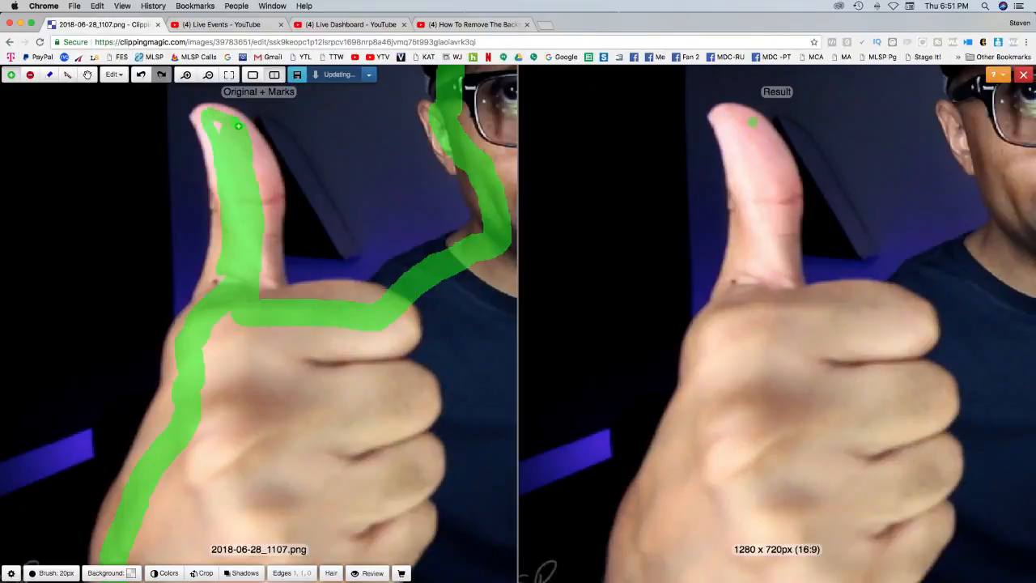
Mark the inner edge of the thumb and the knuckle side of the fist as foreground, down to the image's lower edge
mouse_move(271, 279)
left_mouse_down()
mouse_move(355, 298)
mouse_move(396, 315)
mouse_move(406, 331)
mouse_move(357, 354)
mouse_move(397, 377)
left_mouse_up()
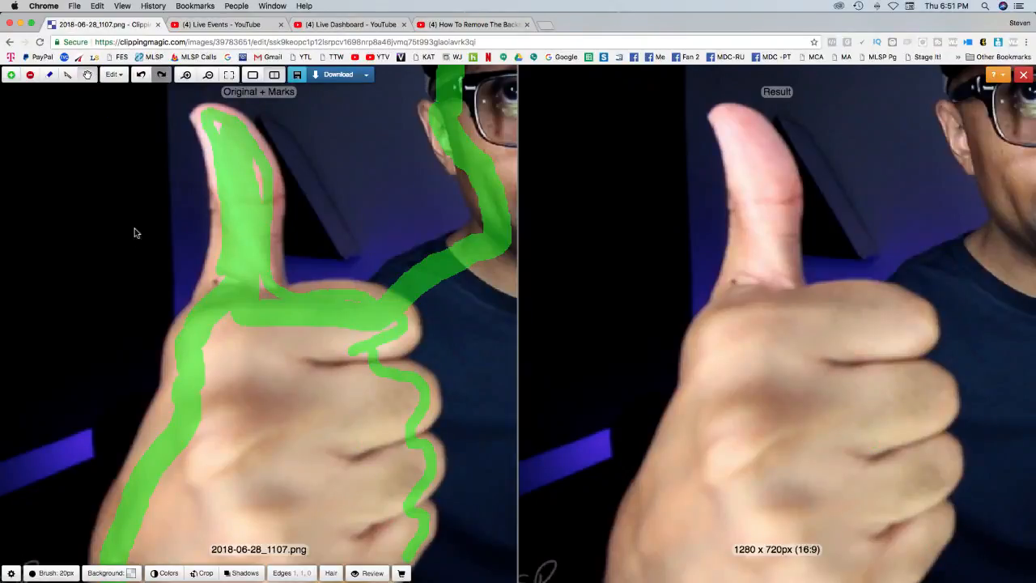
scroll(162, 203, "down", 5)
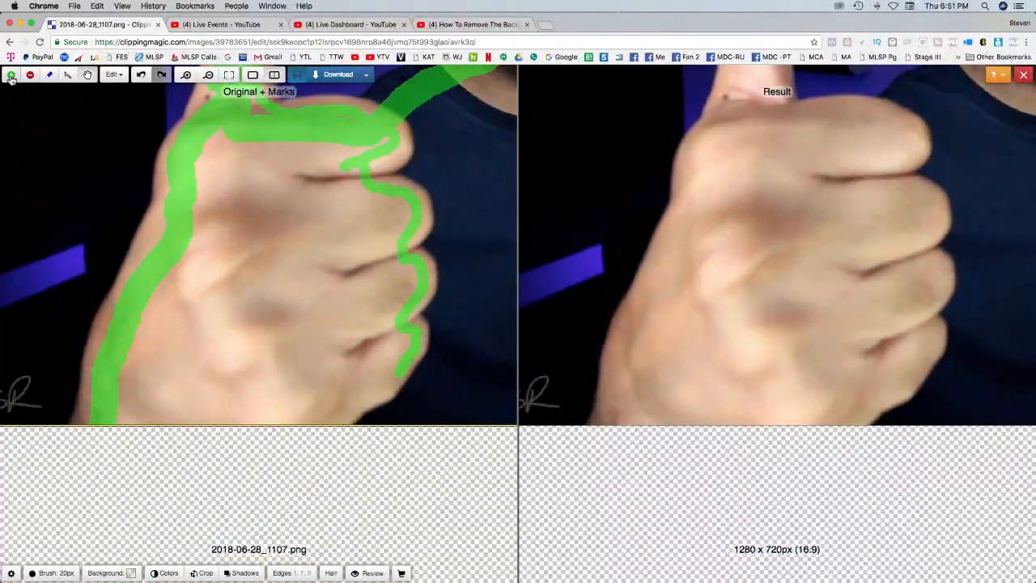
left_click(11, 76)
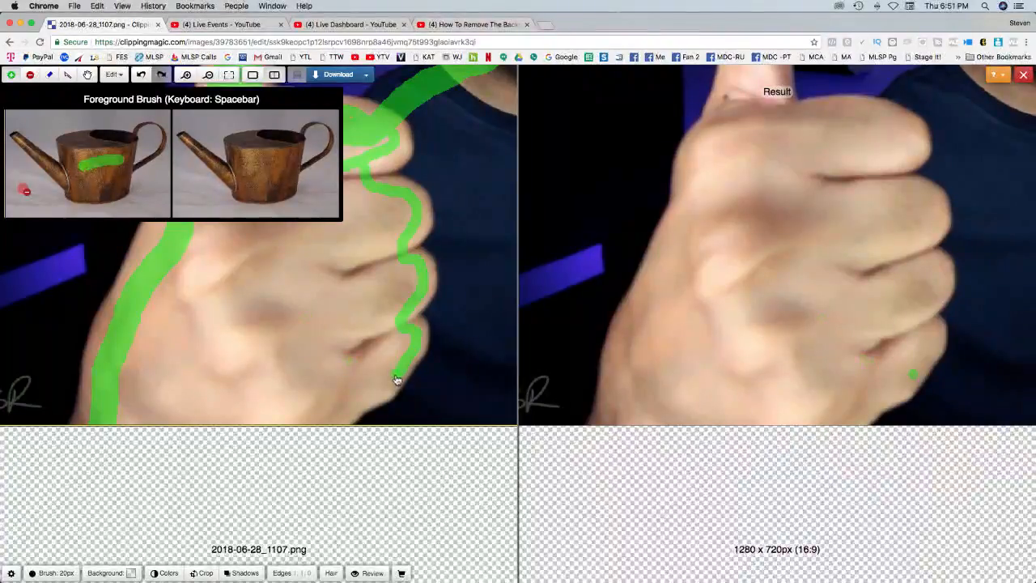
left_click_drag(403, 375, 340, 424)
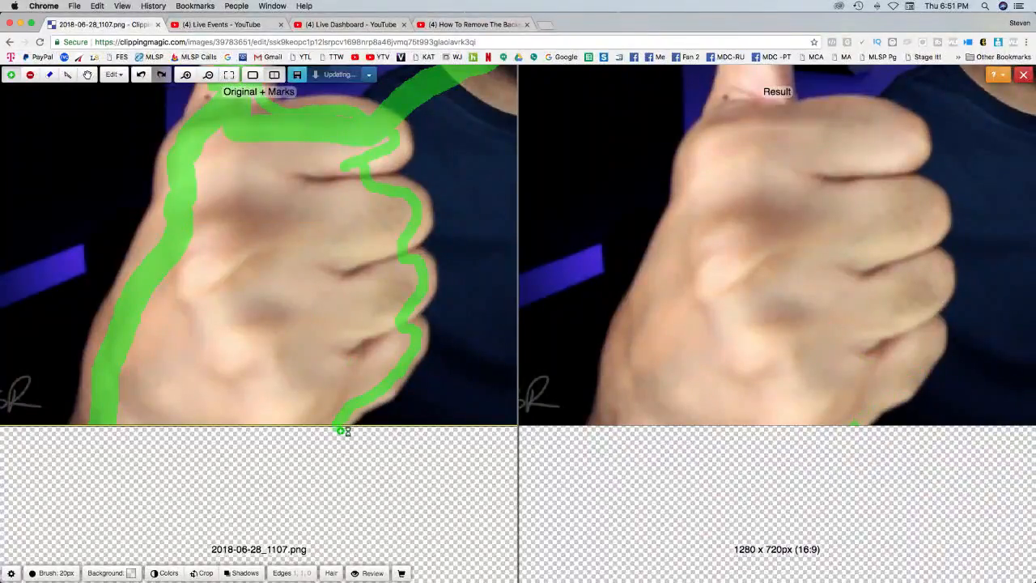
Widen the foreground marks along the shoulder beside the fist and over the nearby ear
left_click(87, 75)
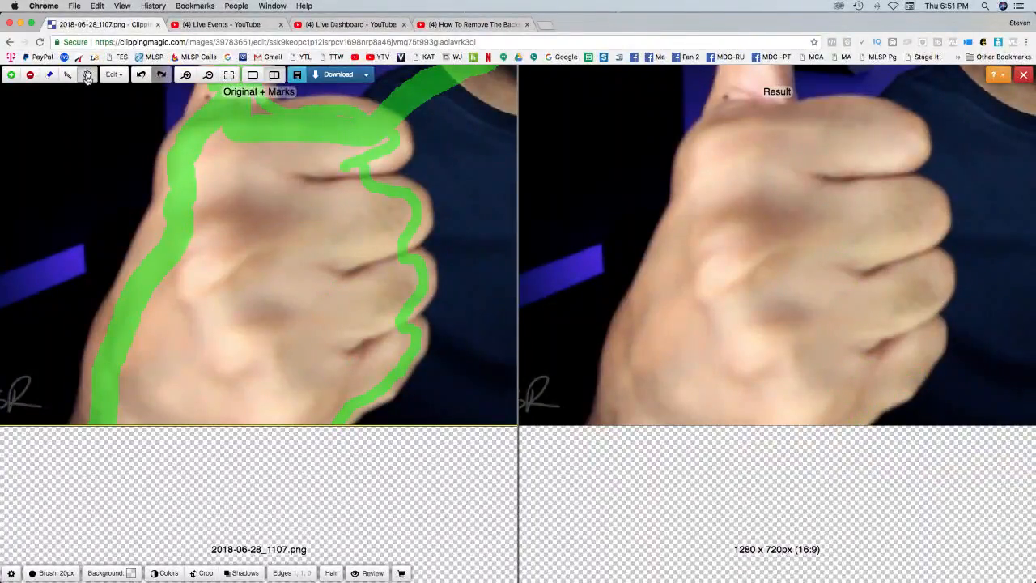
left_click_drag(257, 182, 249, 381)
left_click_drag(353, 313, 271, 258)
left_click(11, 74)
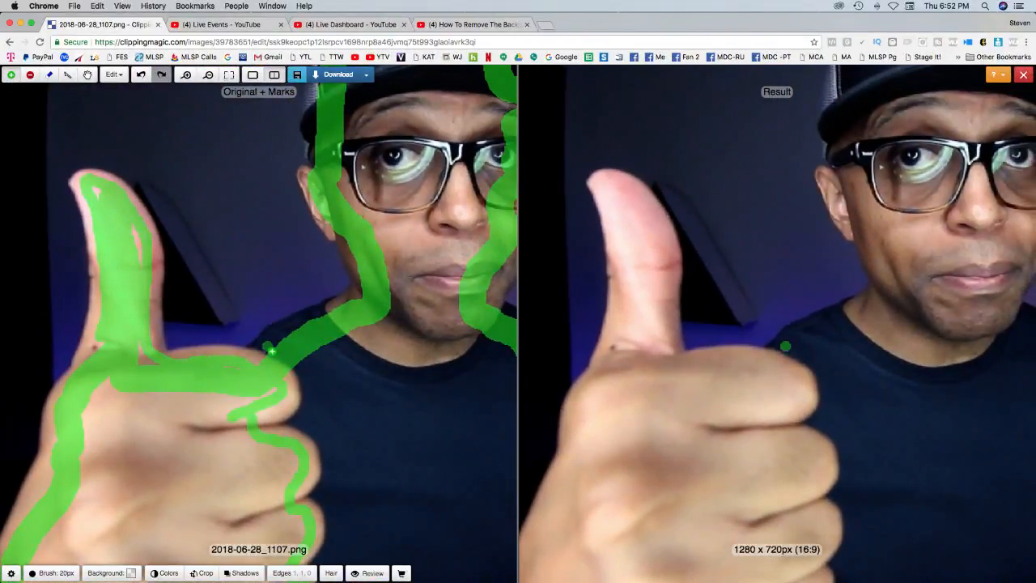
mouse_move(257, 358)
left_mouse_down()
mouse_move(359, 308)
mouse_move(368, 272)
left_mouse_up()
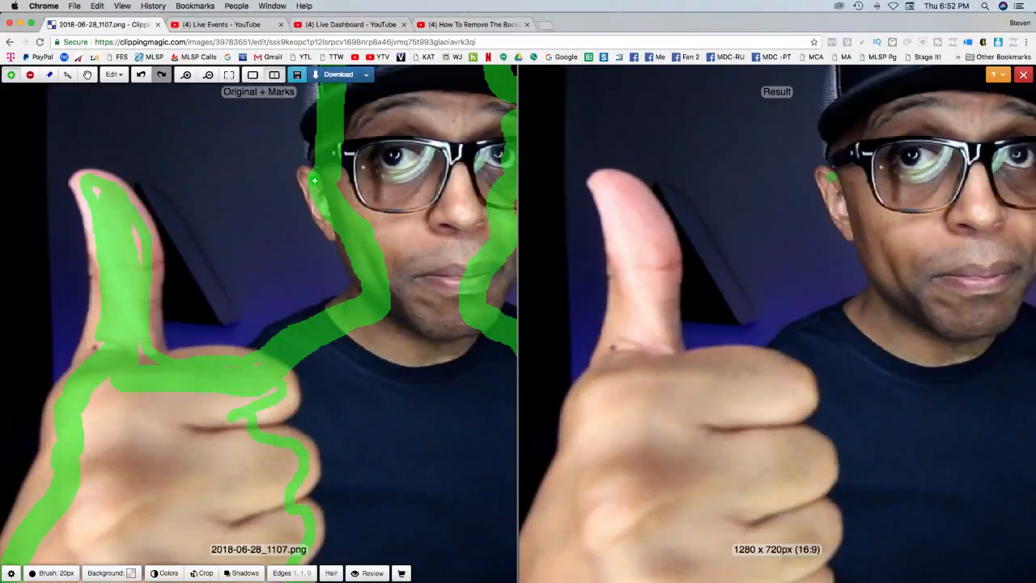
left_click_drag(312, 179, 312, 186)
Extend the foreground marks to the edges of the cap, brim, glasses and cheek, ending on the far shoulder
left_click_drag(191, 155, 143, 331)
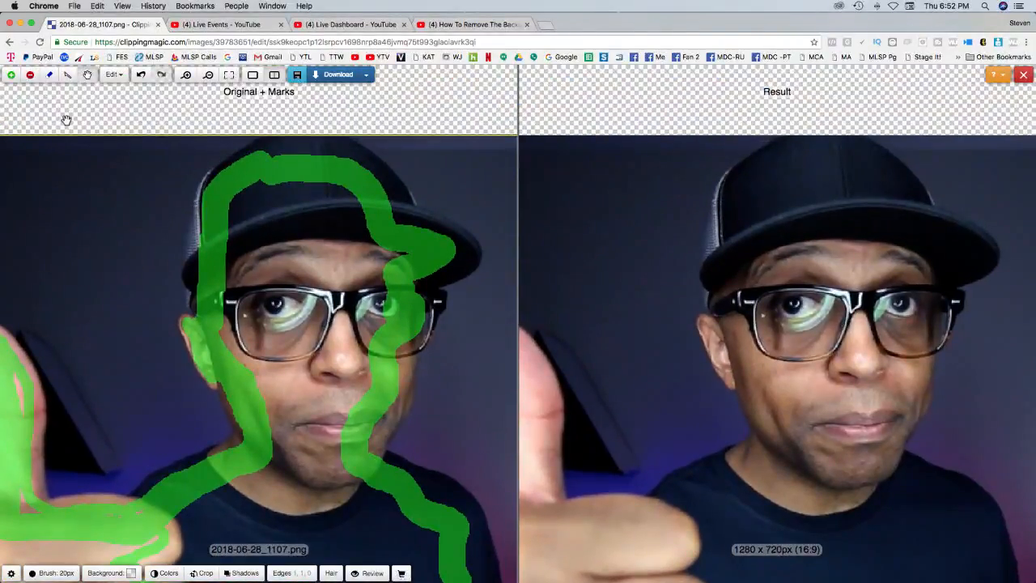
left_click(13, 76)
mouse_move(199, 265)
left_mouse_down()
mouse_move(200, 302)
mouse_move(213, 214)
left_mouse_up()
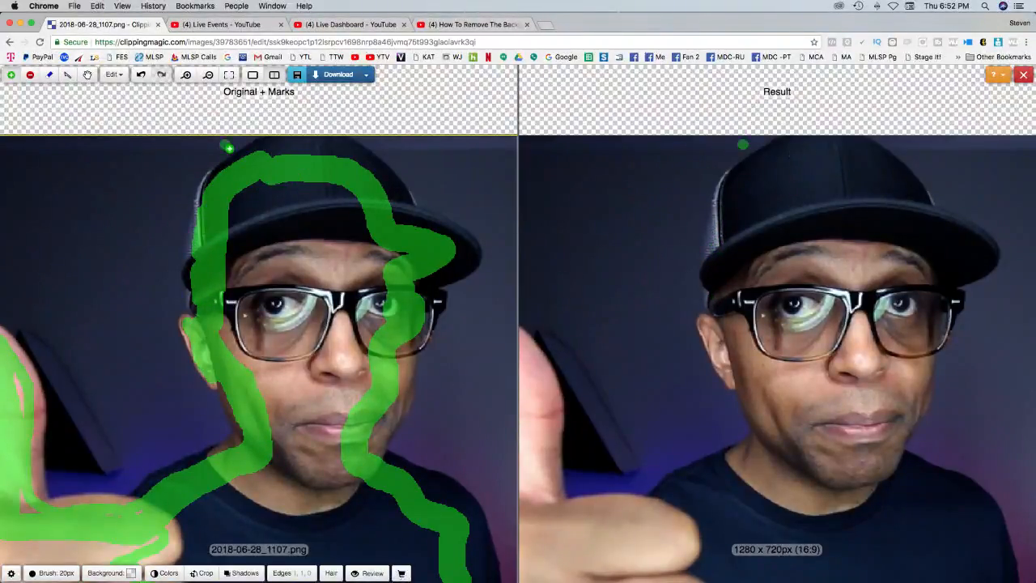
mouse_move(274, 149)
left_mouse_down()
mouse_move(348, 150)
mouse_move(376, 170)
mouse_move(405, 216)
mouse_move(474, 257)
mouse_move(464, 277)
mouse_move(431, 285)
mouse_move(427, 298)
mouse_move(445, 304)
mouse_move(441, 323)
mouse_move(407, 356)
mouse_move(411, 384)
mouse_move(382, 433)
mouse_move(383, 466)
mouse_move(451, 499)
left_mouse_up()
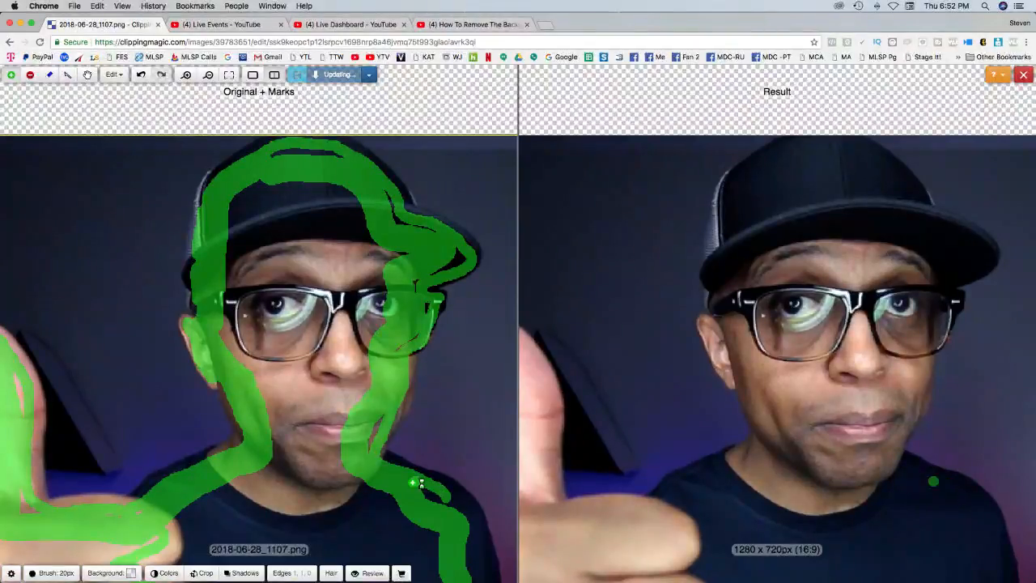
Extend the foreground marks along the outer edge of the far shoulder, the shirt sleeve and the lowered arm
left_click(86, 75)
scroll(106, 93, "down", 10)
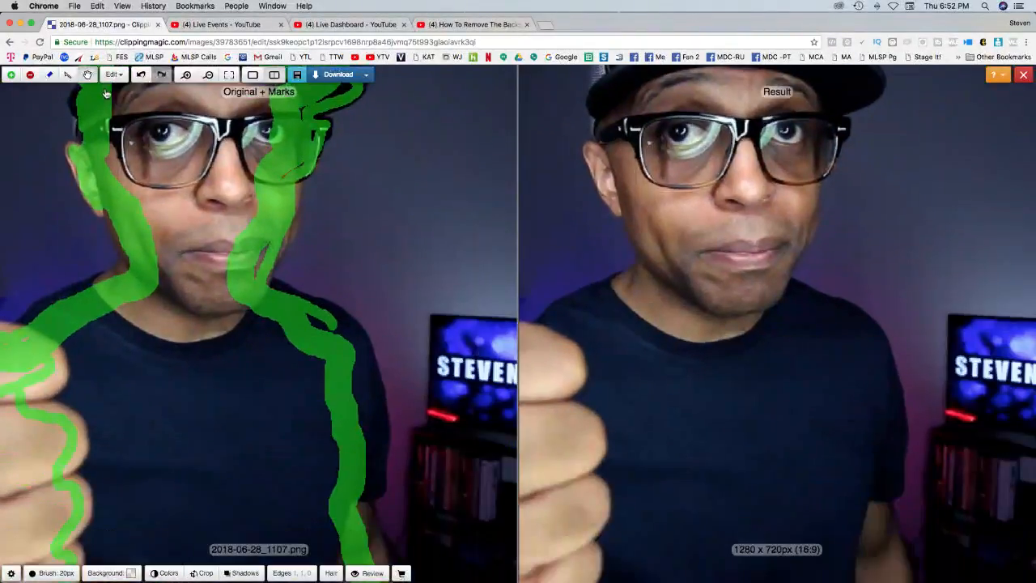
left_click(10, 75)
mouse_move(212, 143)
left_mouse_down()
mouse_move(265, 233)
mouse_move(266, 320)
mouse_move(248, 334)
mouse_move(261, 390)
mouse_move(256, 377)
mouse_move(235, 402)
mouse_move(255, 469)
left_mouse_up()
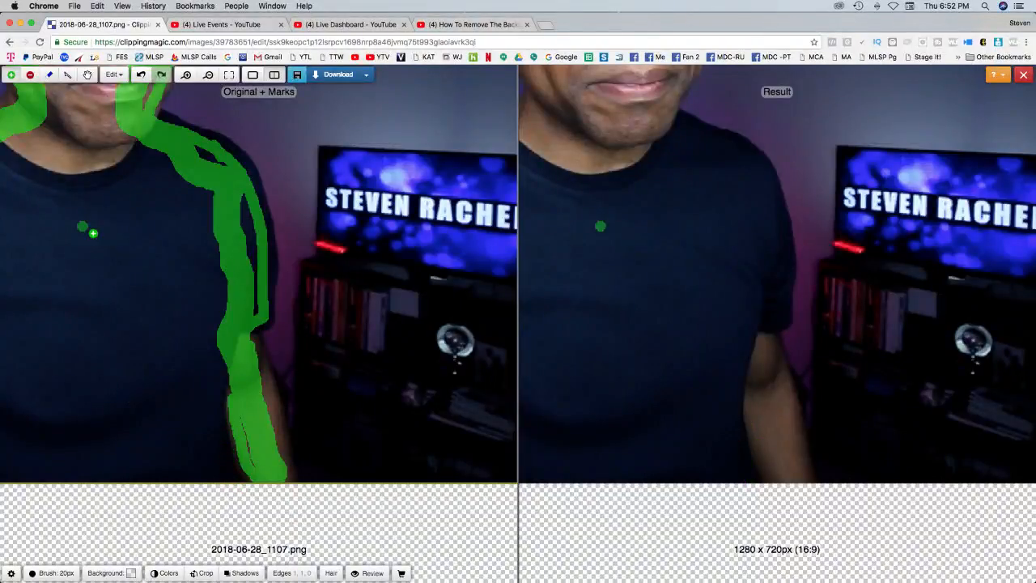
left_click(252, 345)
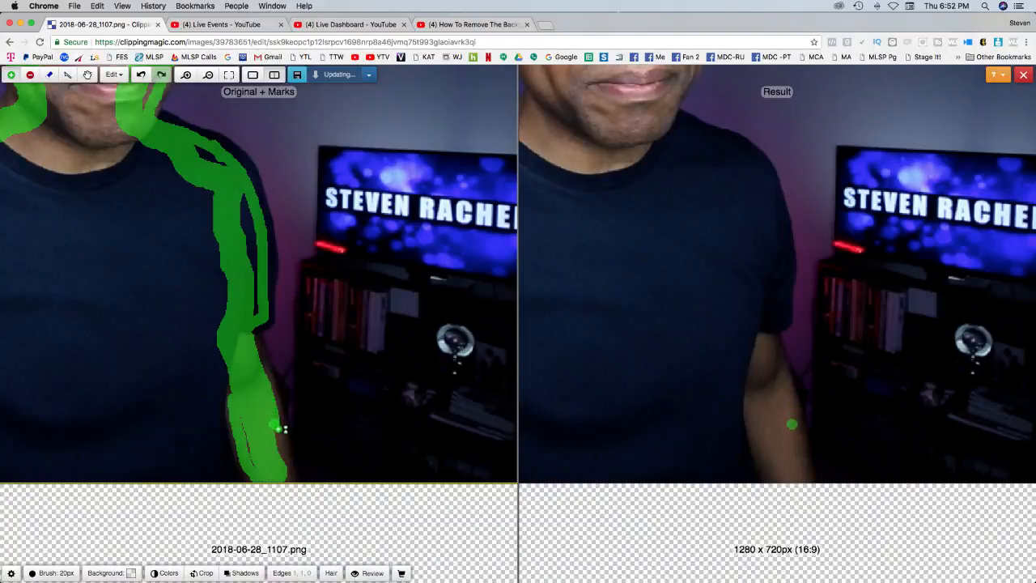
Mark the dark wall beside the raised fist as background with one long stroke from the image's upper edge to its lower edge
left_click(88, 75)
left_click_drag(204, 217, 393, 278)
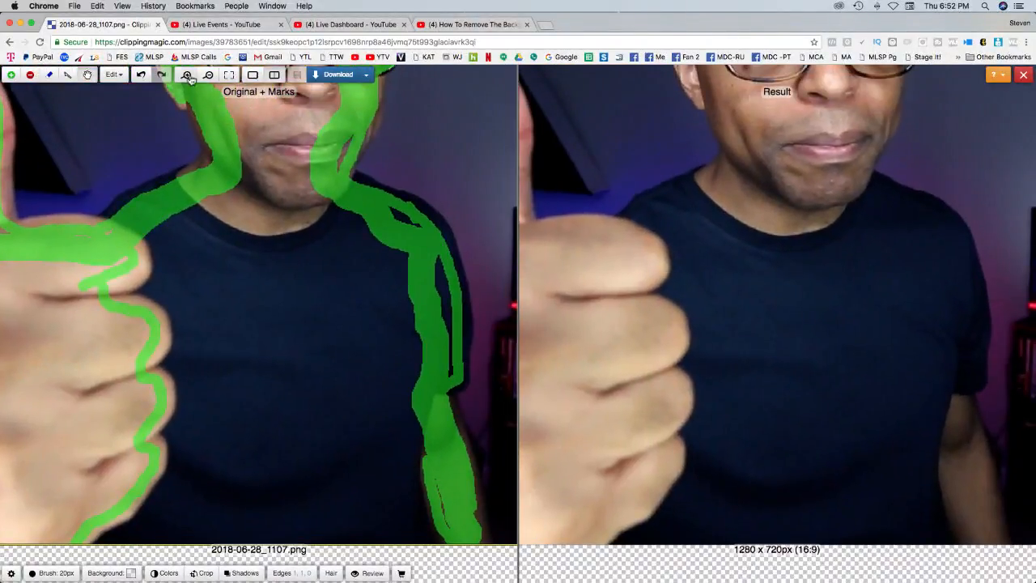
left_click(208, 74)
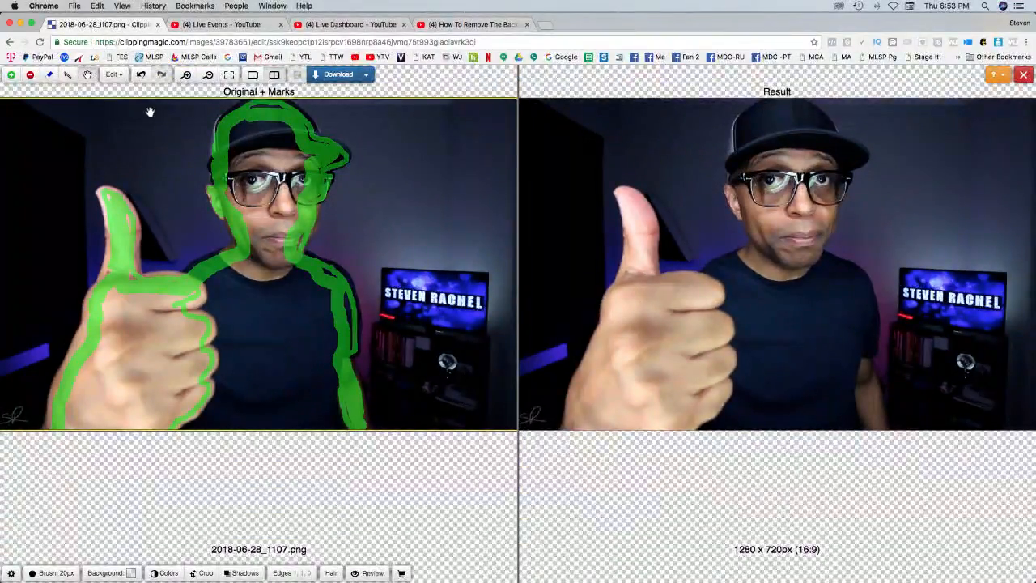
left_click(31, 75)
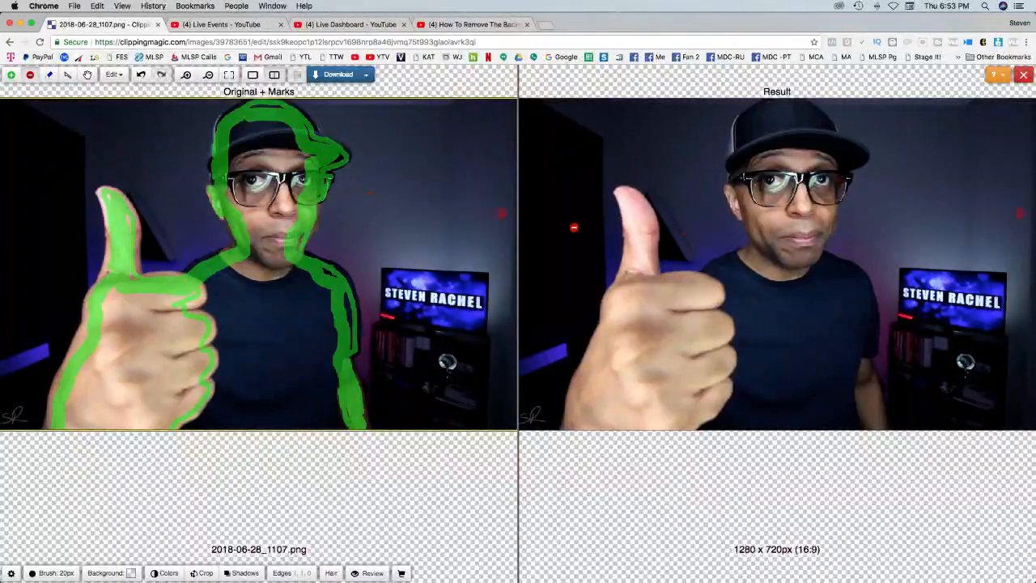
key("space")
mouse_move(29, 145)
left_mouse_down()
mouse_move(12, 120)
mouse_move(32, 156)
mouse_move(49, 249)
mouse_move(32, 400)
mouse_move(21, 411)
left_mouse_up()
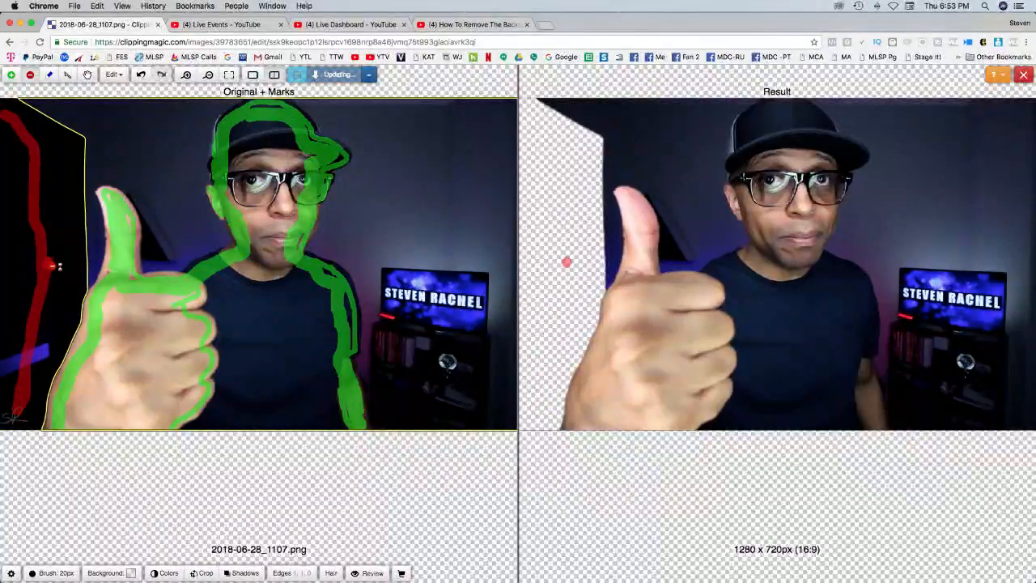
Extend the background marks around the thumb towards the cap, and mark the wall, TV and shelf on the man's other side as background
mouse_move(53, 265)
left_mouse_down()
mouse_move(94, 247)
mouse_move(79, 207)
mouse_move(91, 201)
mouse_move(103, 143)
mouse_move(137, 146)
mouse_move(165, 170)
mouse_move(187, 235)
left_mouse_up()
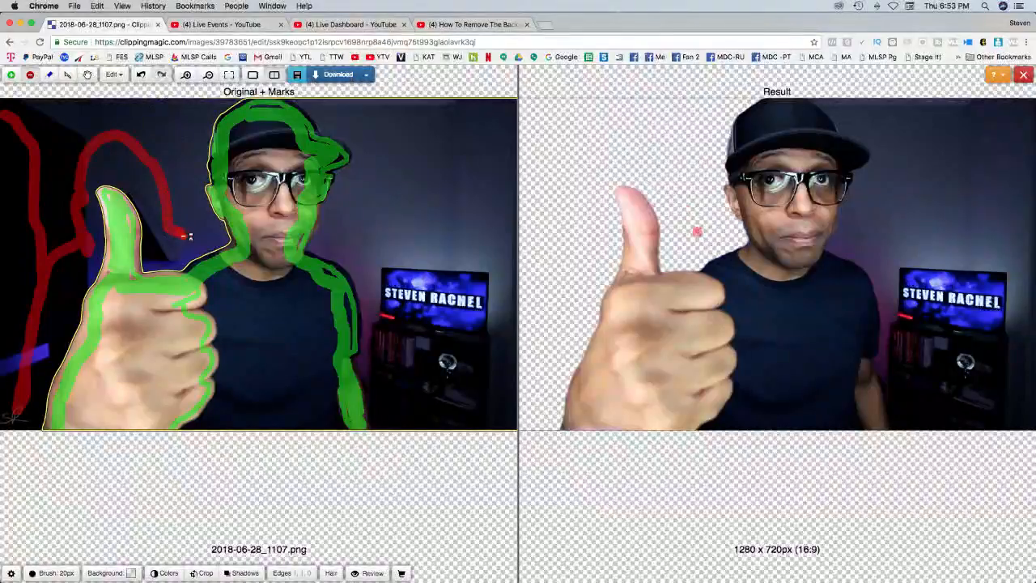
mouse_move(171, 167)
left_mouse_down()
mouse_move(191, 120)
mouse_move(179, 142)
mouse_move(185, 231)
left_mouse_up()
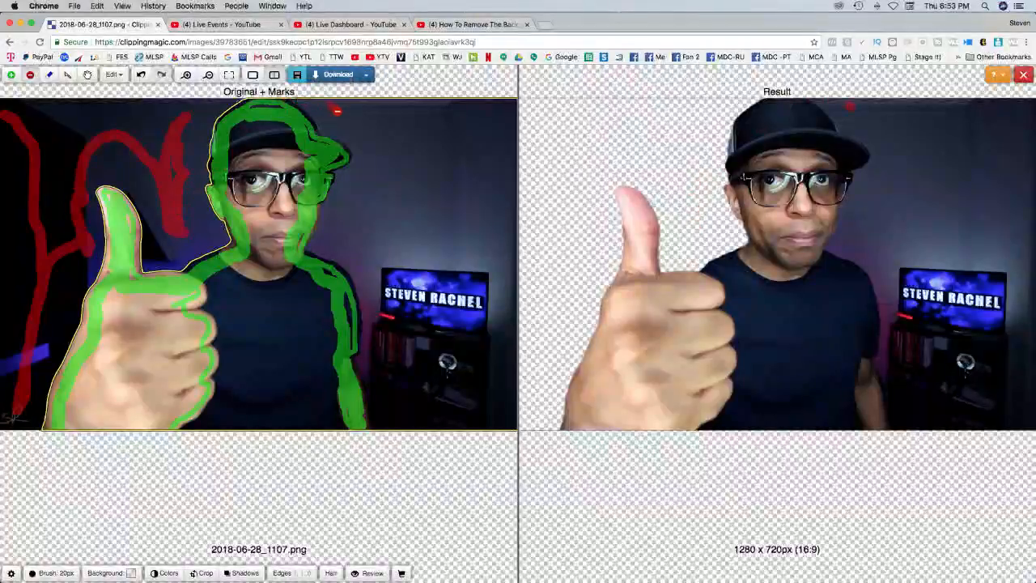
mouse_move(323, 103)
left_mouse_down()
mouse_move(425, 151)
mouse_move(386, 205)
mouse_move(398, 415)
mouse_move(420, 429)
mouse_move(433, 259)
mouse_move(406, 222)
mouse_move(367, 235)
mouse_move(382, 236)
mouse_move(402, 178)
left_mouse_up()
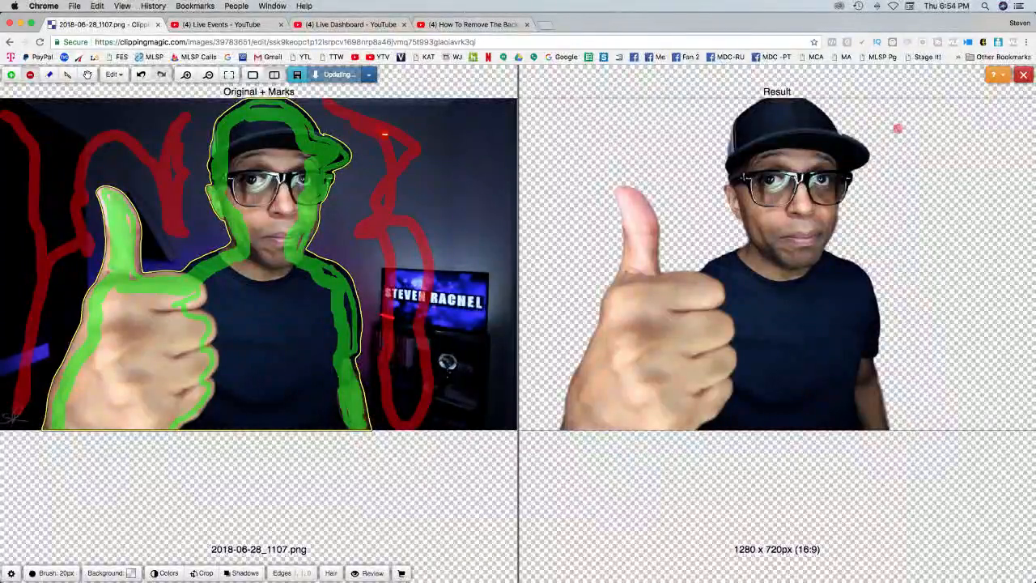
Add a foreground mark where the cap's crown meets the brim to refine the cutout edge there
left_click(186, 75)
left_click(87, 75)
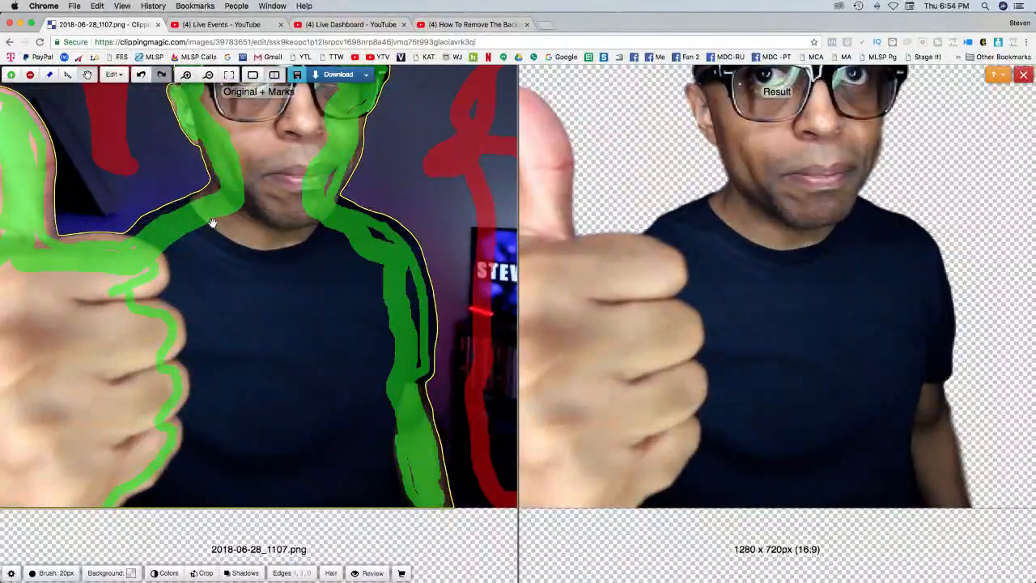
left_click_drag(199, 182, 183, 389)
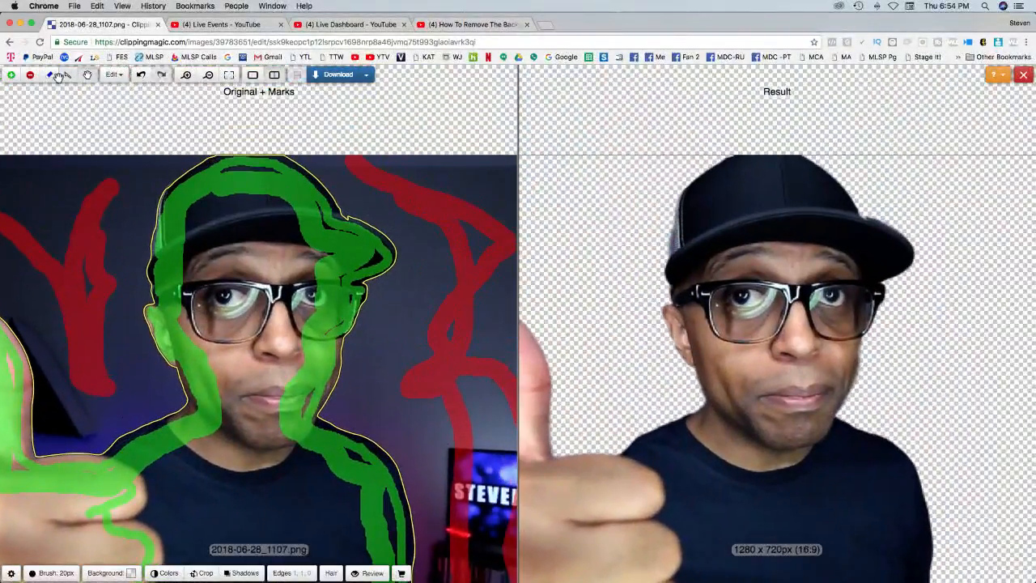
left_click(11, 76)
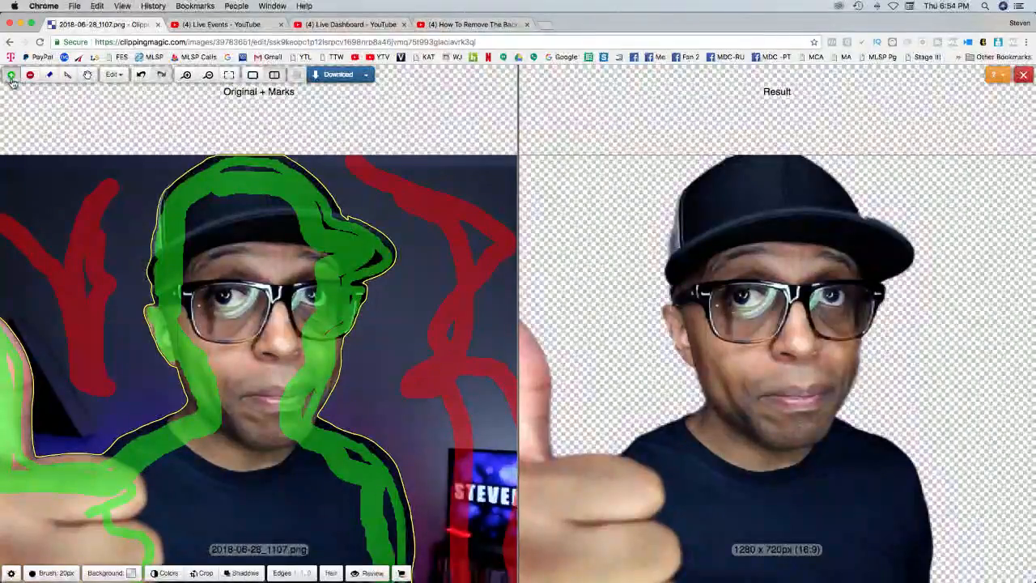
left_click(345, 226)
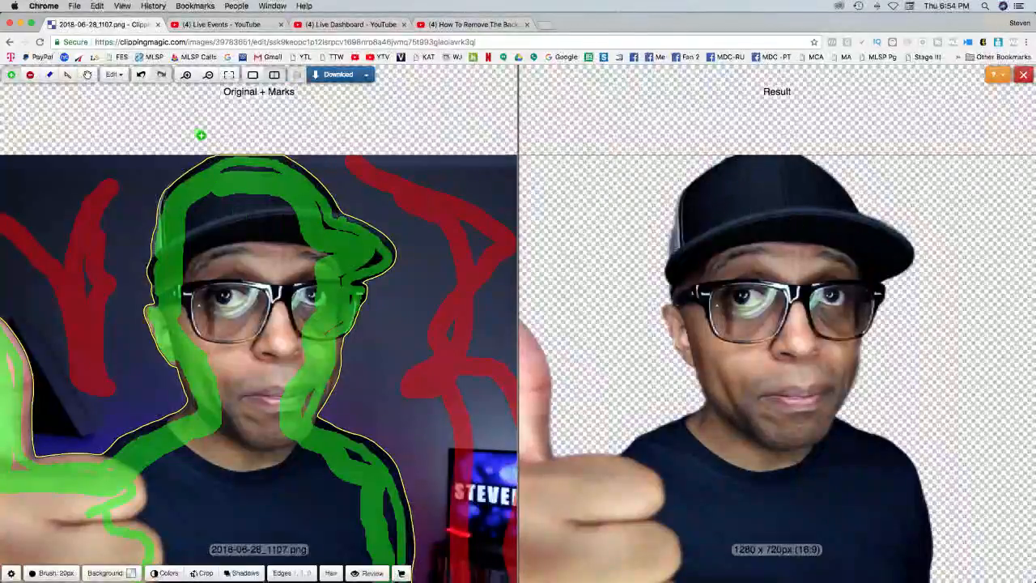
Examine the cutout's edges around the cap, thumb, fist and arm in the result against the marked original
left_click(208, 76)
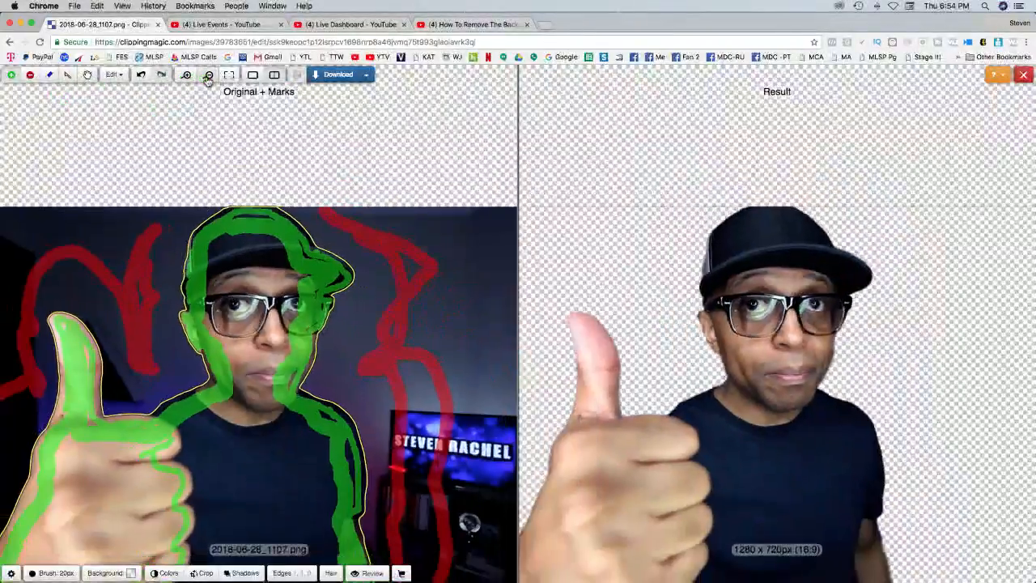
left_click(87, 74)
left_click_drag(245, 297, 289, 150)
left_click_drag(252, 193, 207, 221)
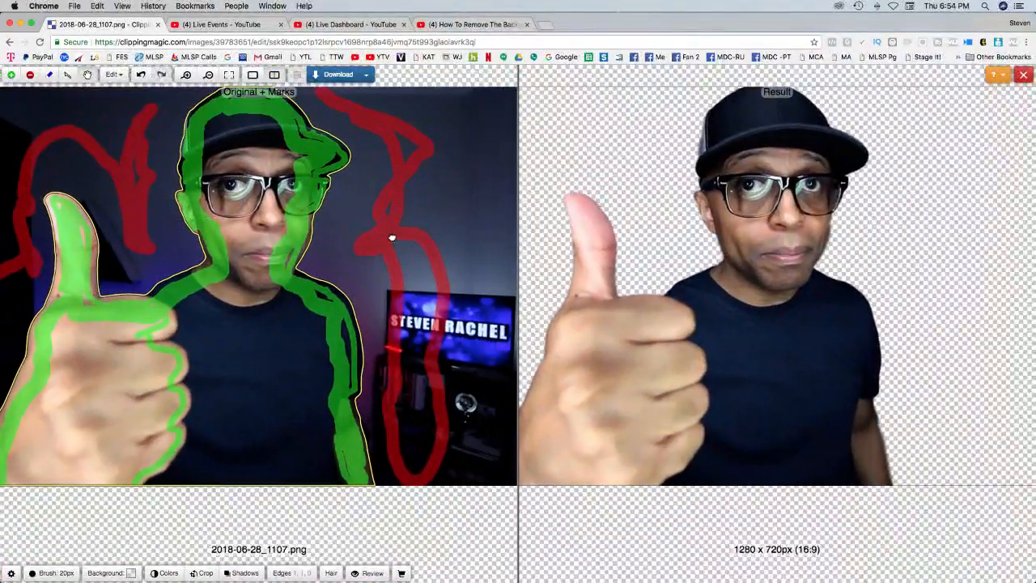
left_click_drag(656, 233, 736, 272)
left_click_drag(688, 433, 685, 431)
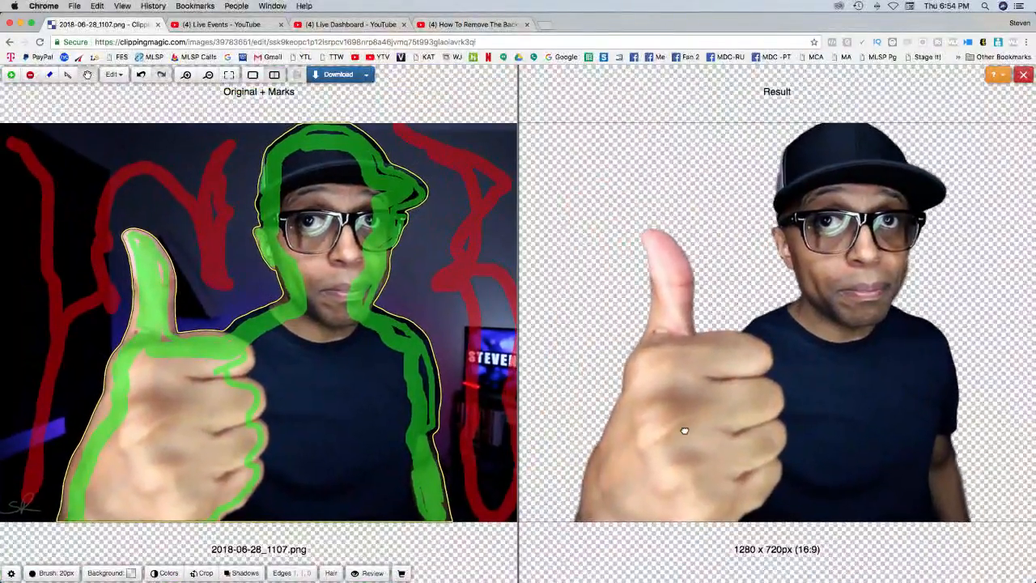
mouse_move(832, 229)
left_mouse_down()
mouse_move(757, 234)
mouse_move(825, 229)
mouse_move(808, 222)
mouse_move(817, 254)
mouse_move(858, 262)
mouse_move(835, 248)
left_mouse_up()
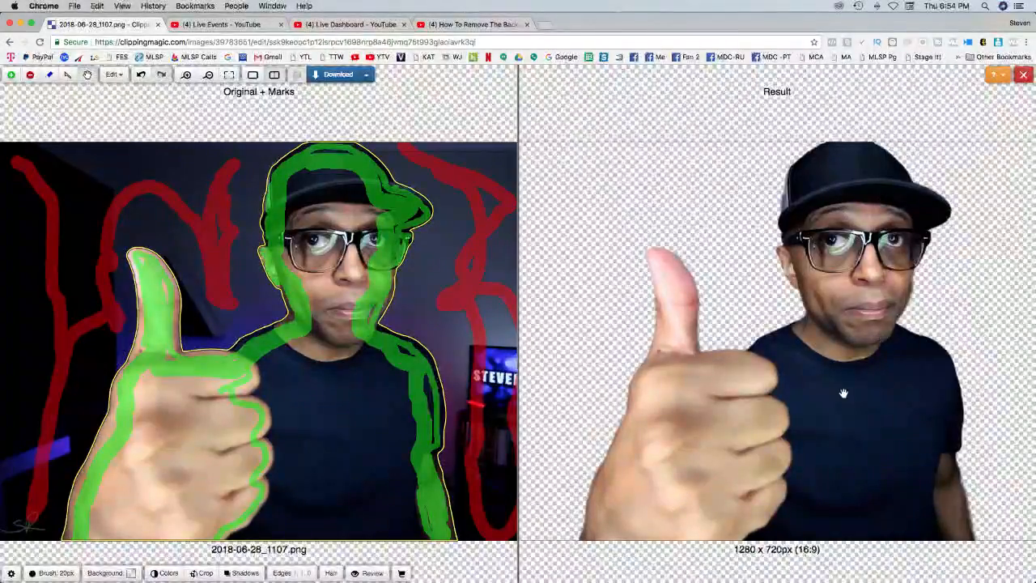
left_click_drag(813, 416, 802, 397)
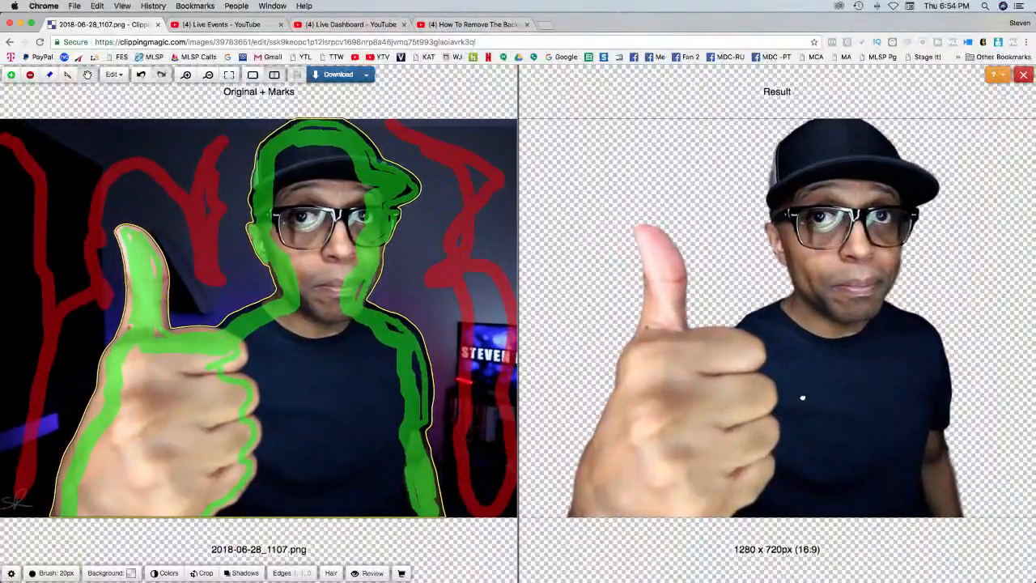
left_click(208, 76)
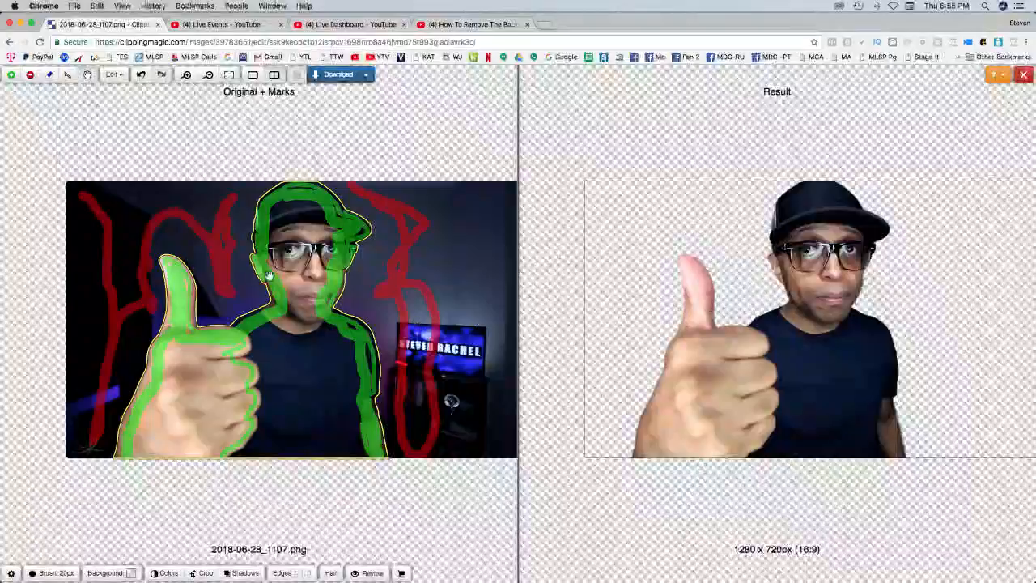
Download the clipped result and show the downloaded PNG in Finder
left_click(338, 75)
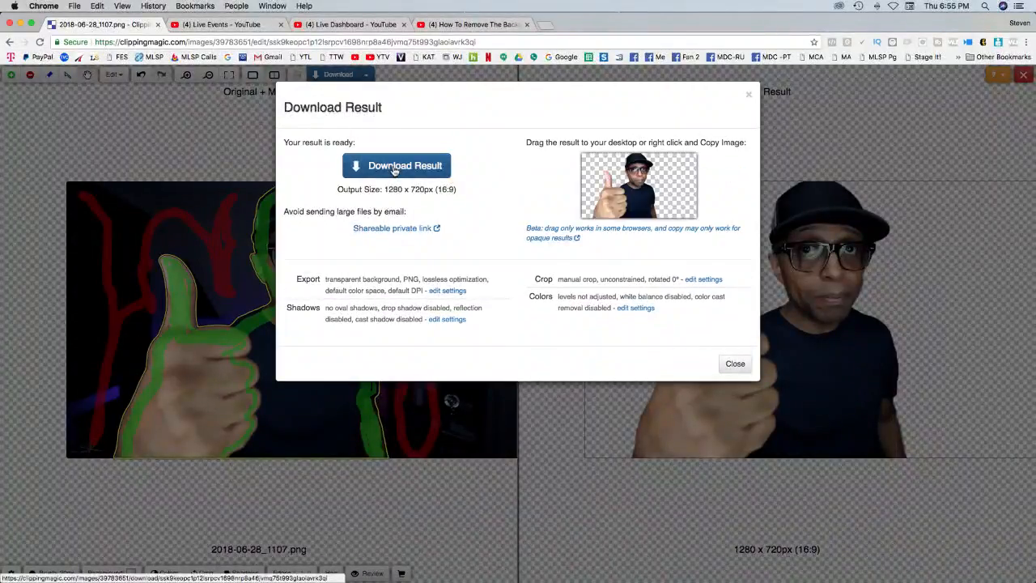
left_click(409, 167)
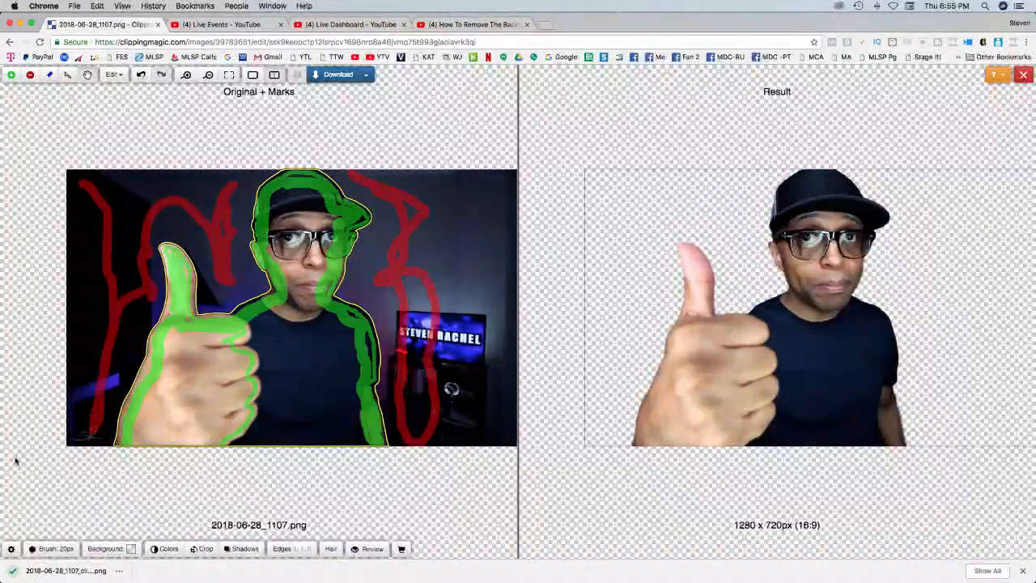
left_click(120, 572)
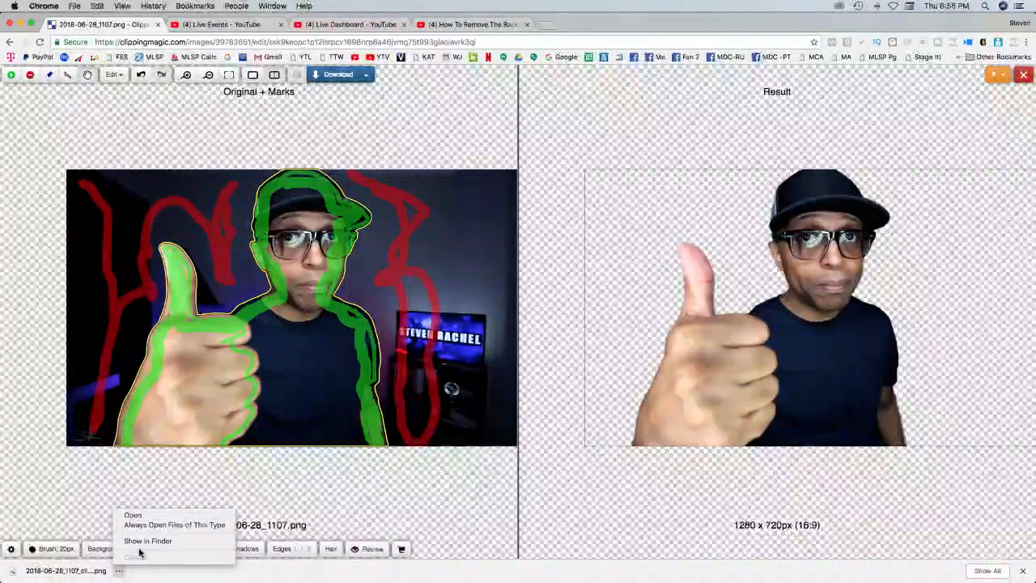
left_click(146, 543)
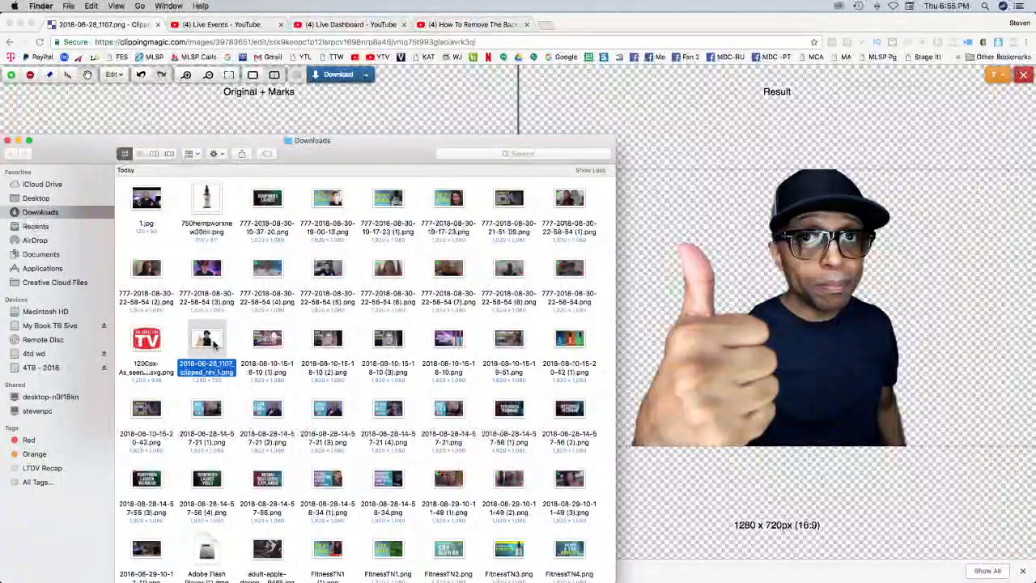
Preview 2018-06-28_1107_clipped_rev_1.png at a large size and close the preview
key("space")
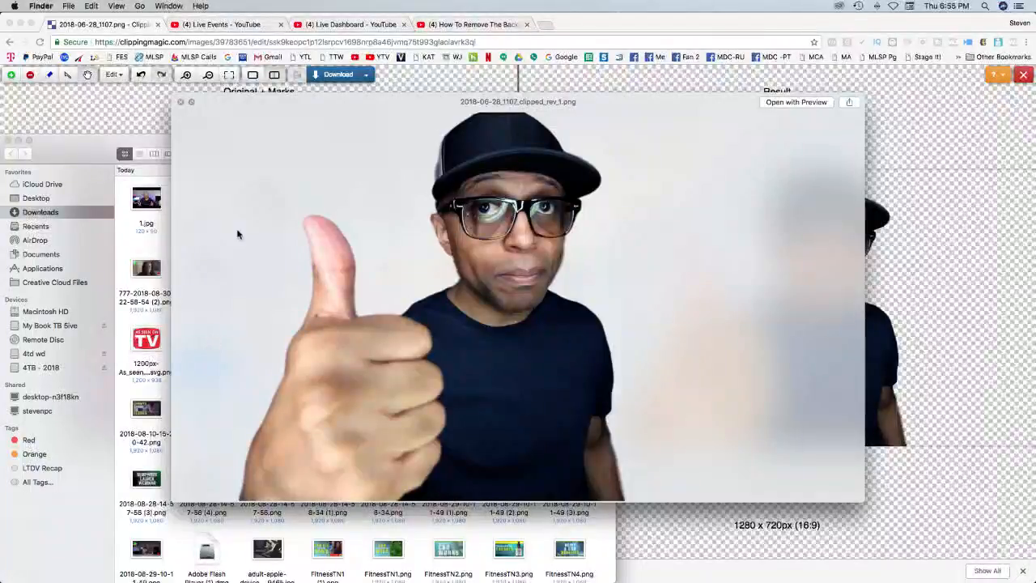
left_click(182, 103)
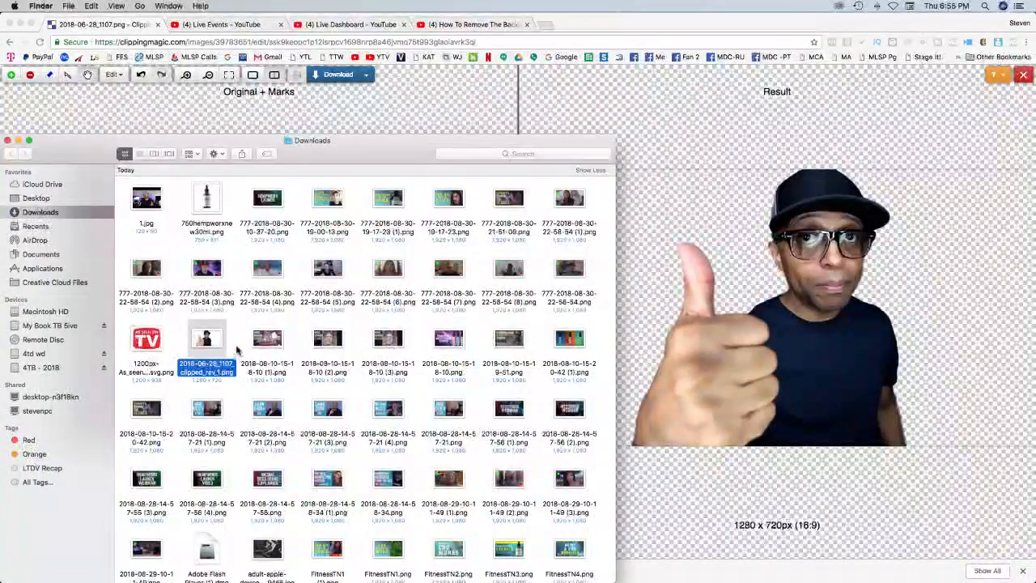
left_click_drag(181, 154, 1035, 381)
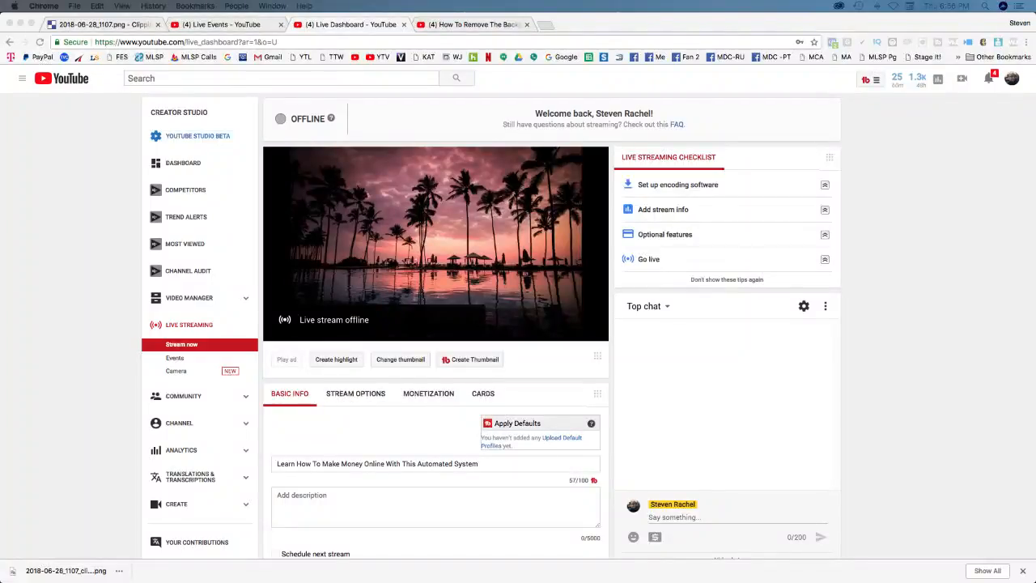
Open the KickassTuber web app in a new browser tab
left_click(135, 26)
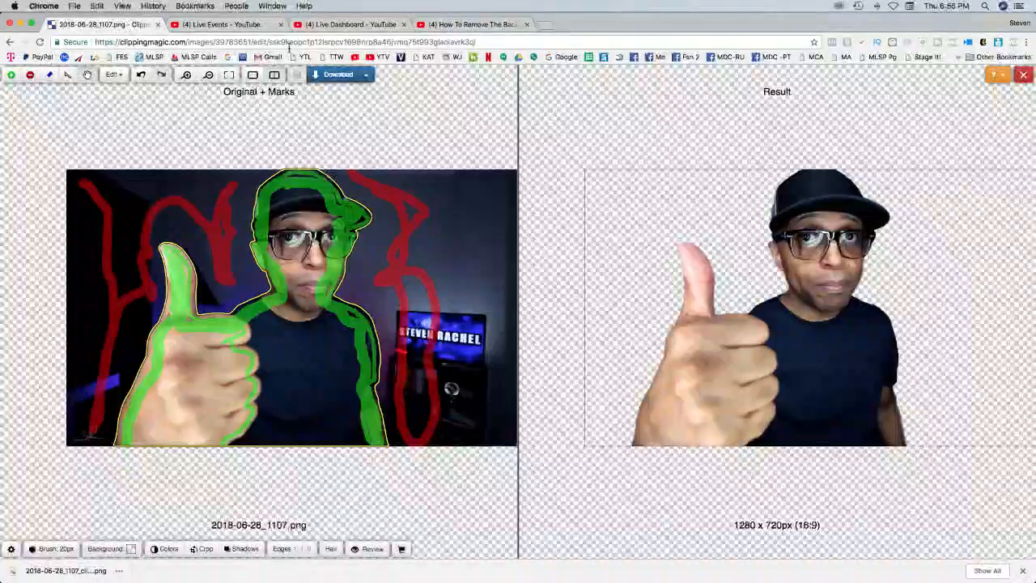
left_click(547, 25)
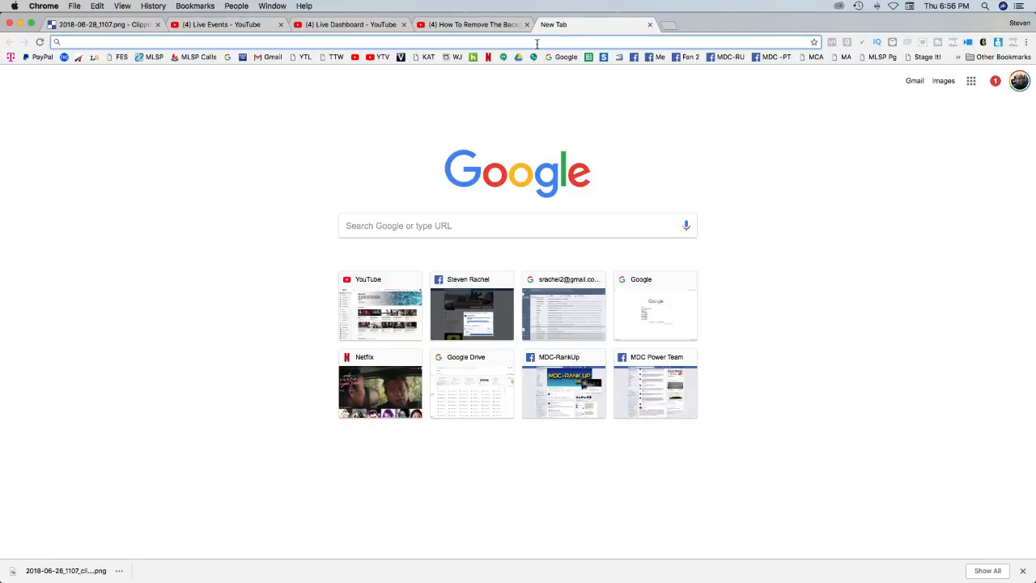
left_click(428, 58)
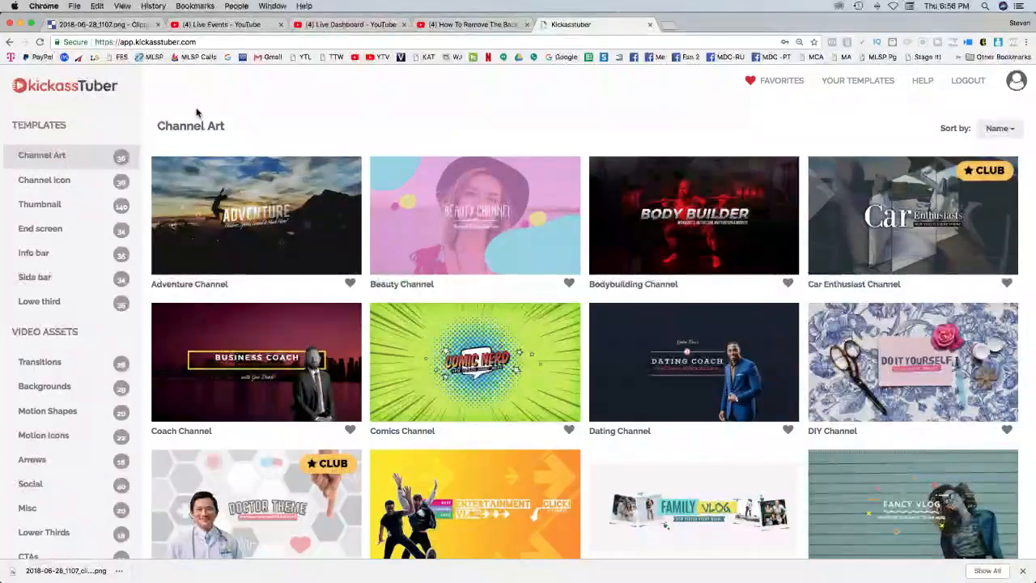
Look over the Channel Art templates and open the Thumbnail template category
mouse_move(297, 172)
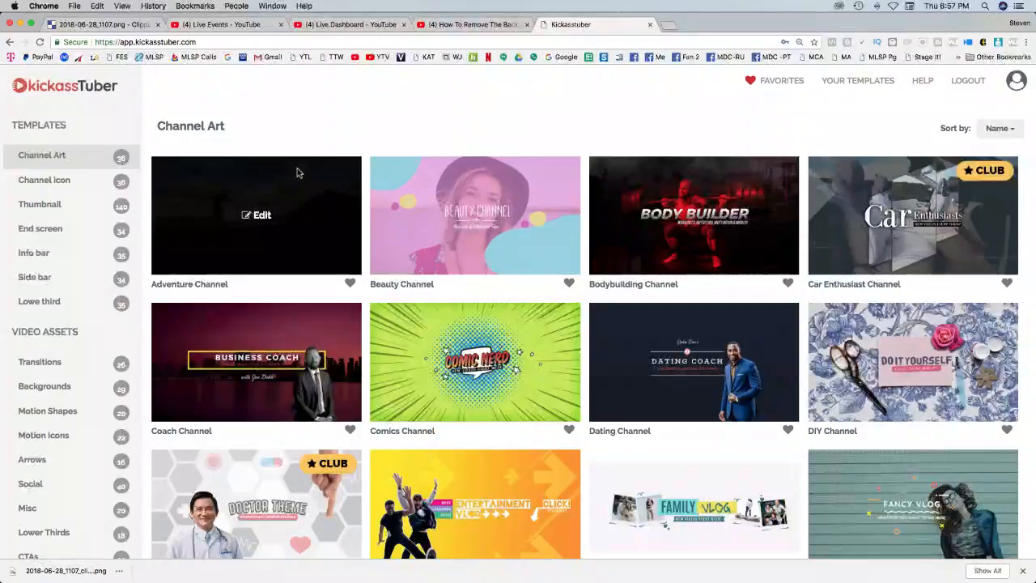
scroll(384, 237, "down", 2)
scroll(387, 241, "up", 1)
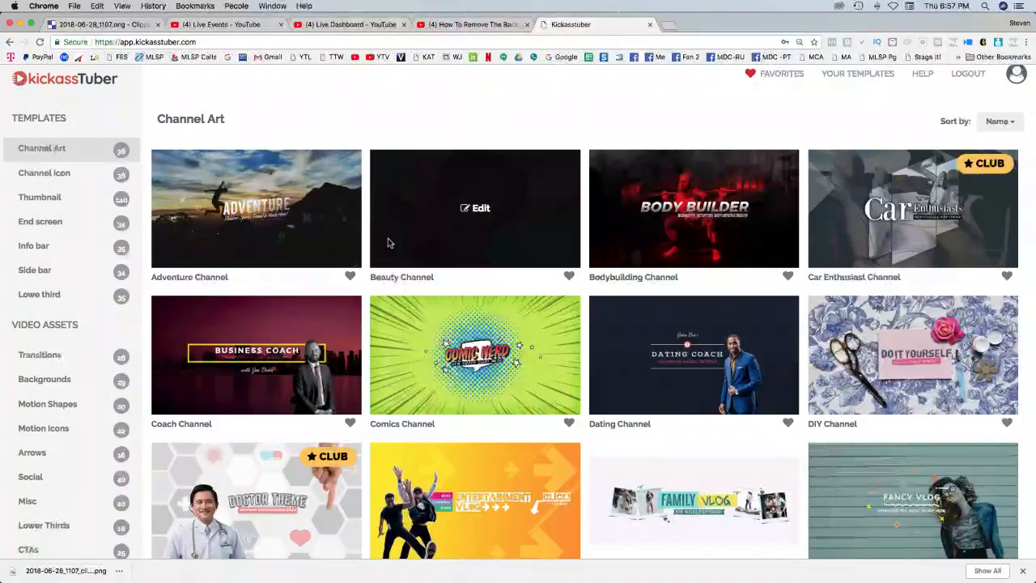
scroll(399, 288, "down", 1)
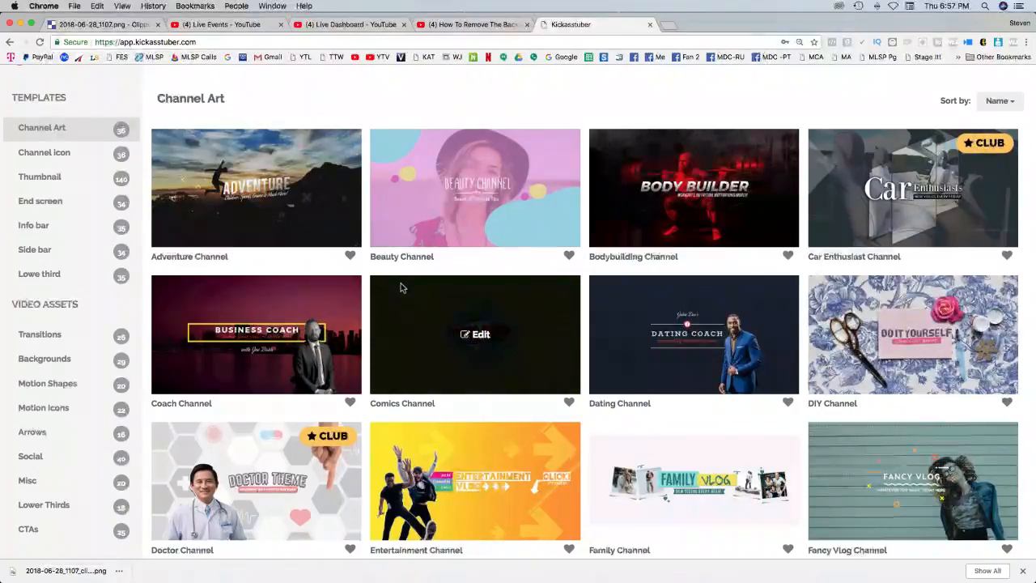
scroll(363, 274, "up", 1)
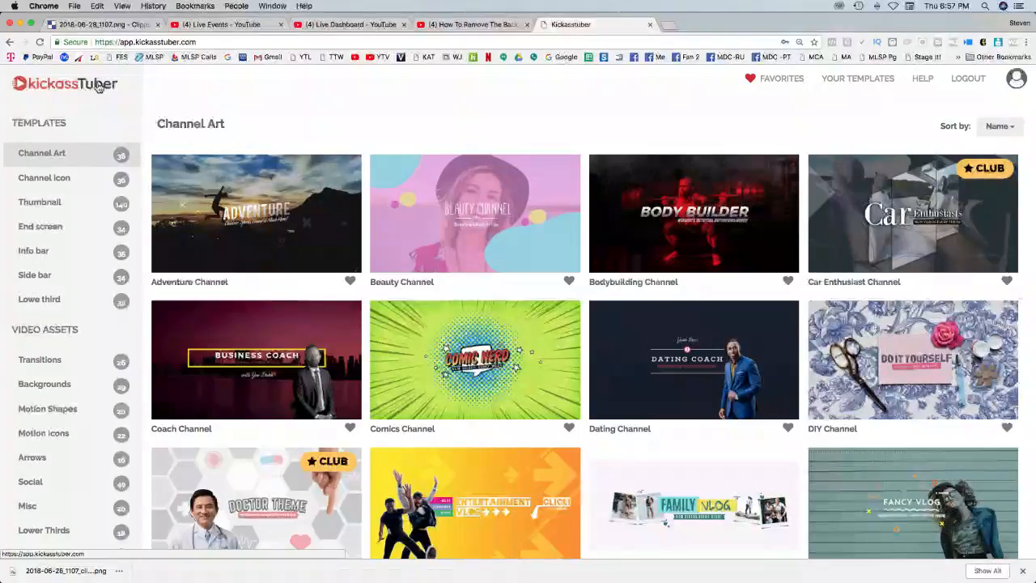
scroll(97, 86, "down", 1)
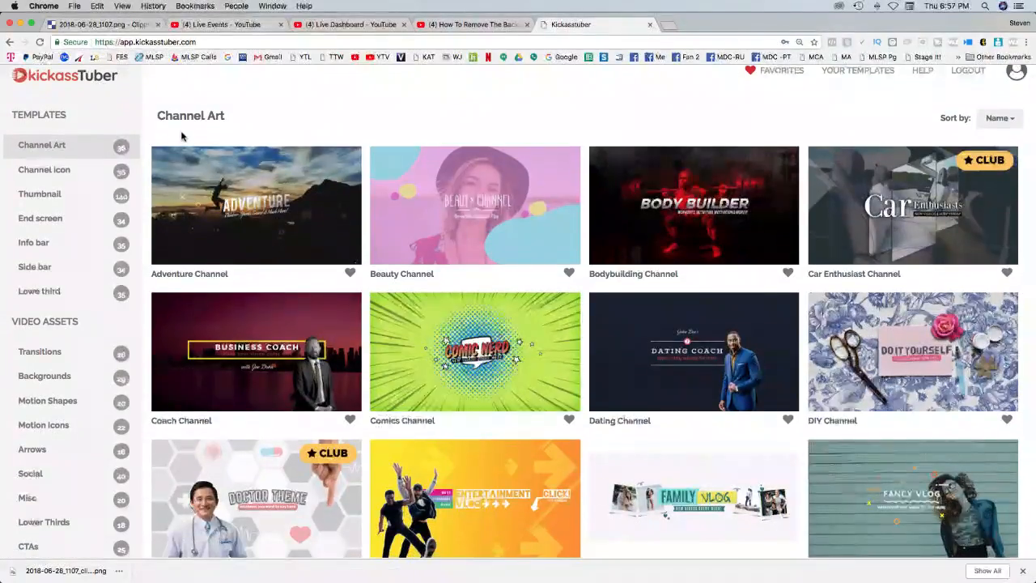
scroll(182, 136, "down", 1)
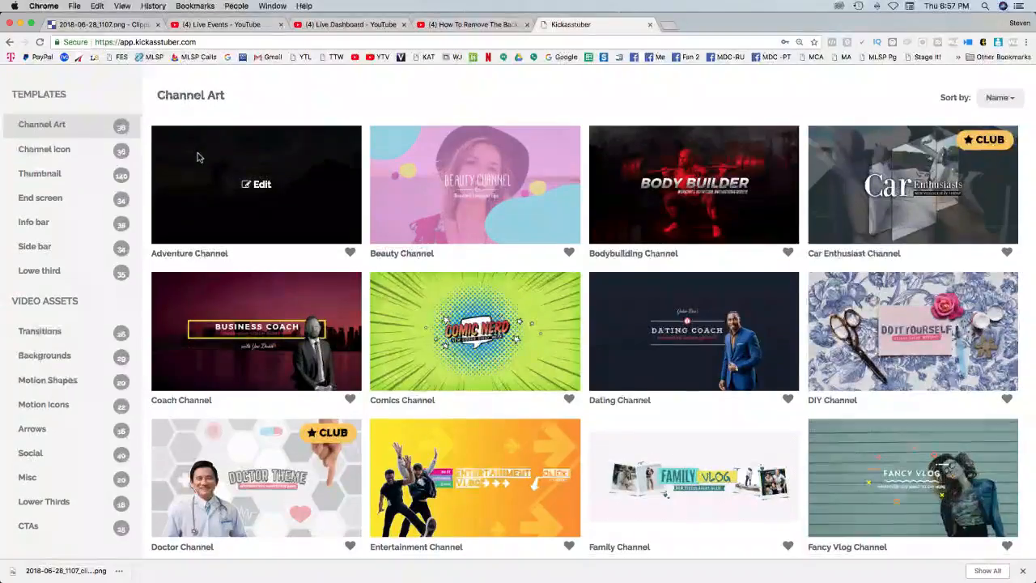
scroll(197, 157, "down", 1)
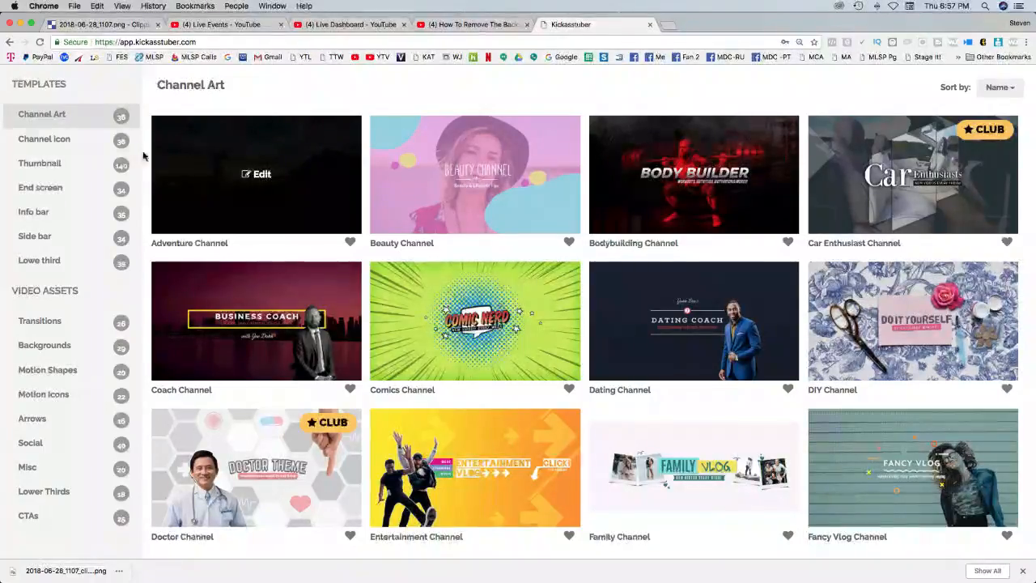
left_click(35, 166)
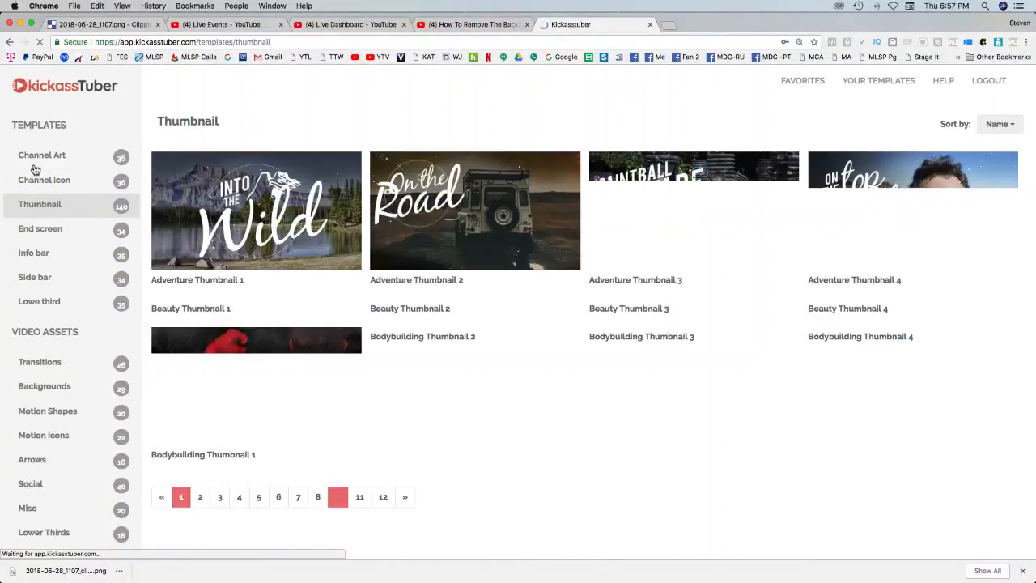
Look through the Thumbnail template designs on pages 1 to 4 of the gallery
scroll(219, 252, "down", 2)
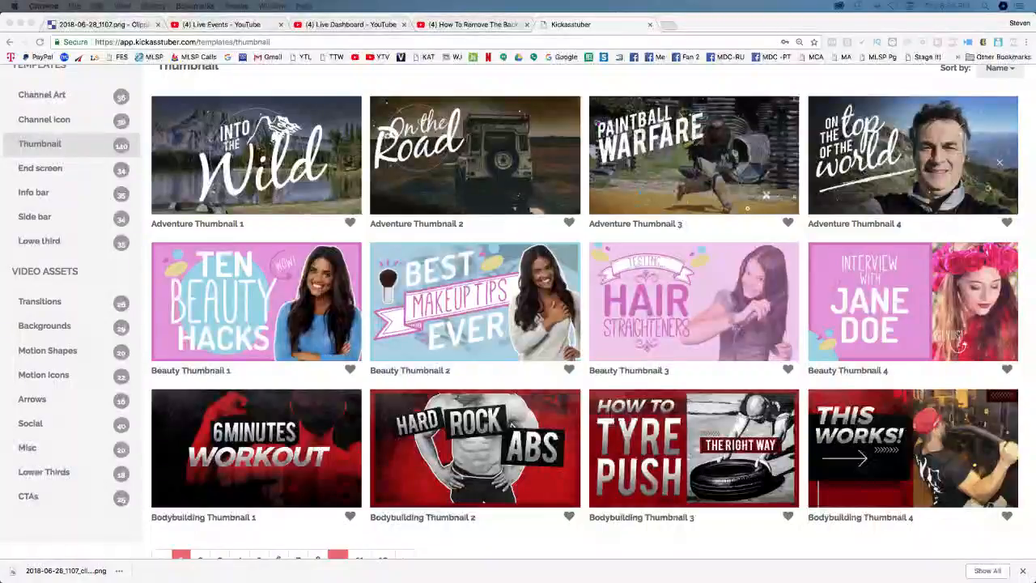
scroll(500, 470, "down", 3)
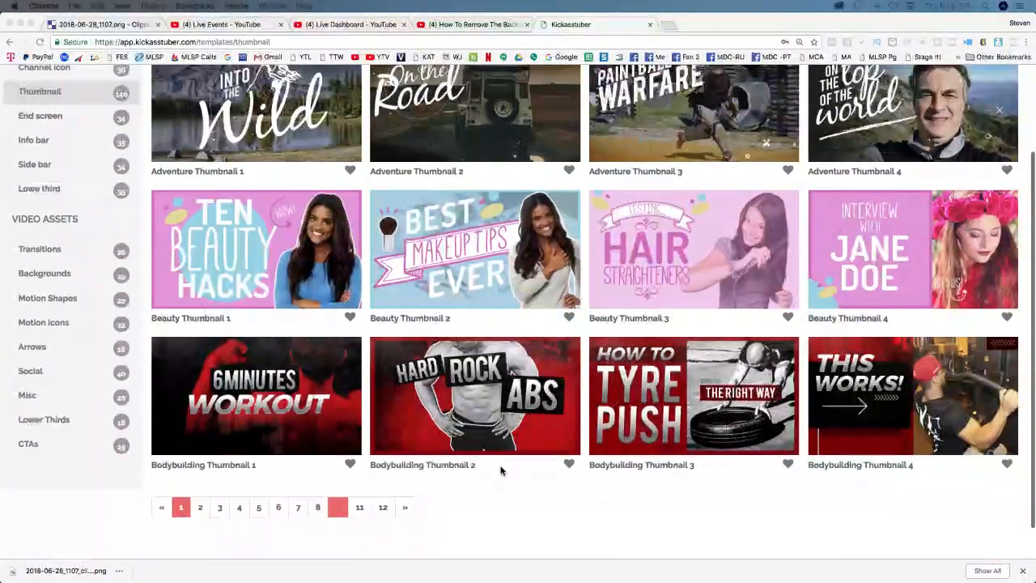
scroll(500, 470, "up", 5)
scroll(500, 470, "down", 6)
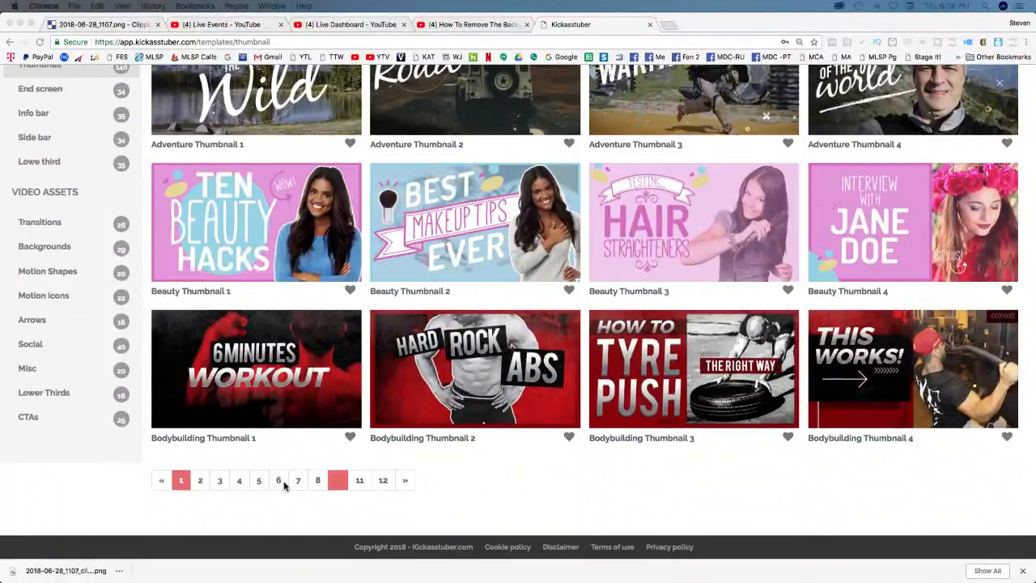
left_click(202, 482)
scroll(412, 300, "down", 2)
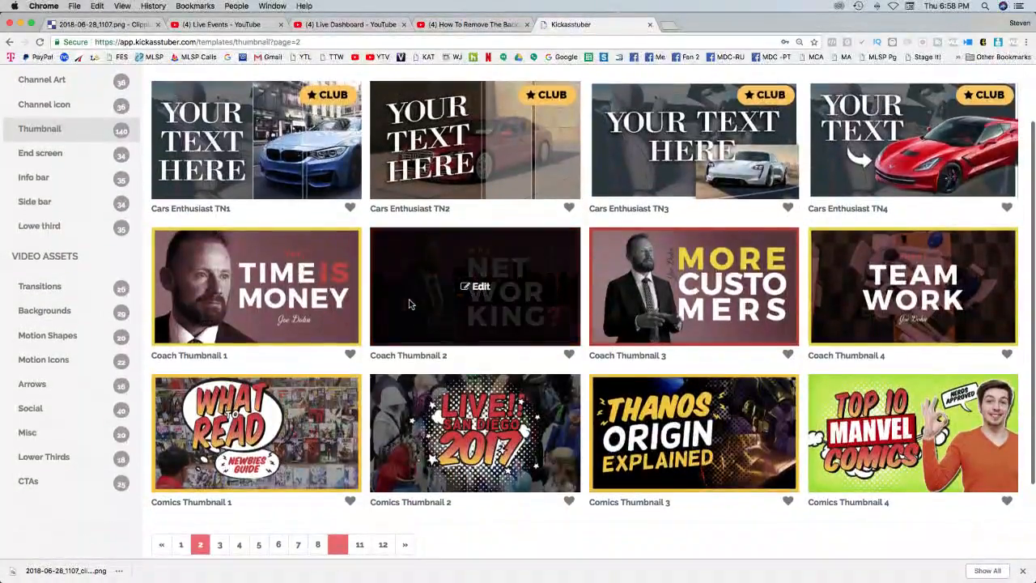
left_click(219, 544)
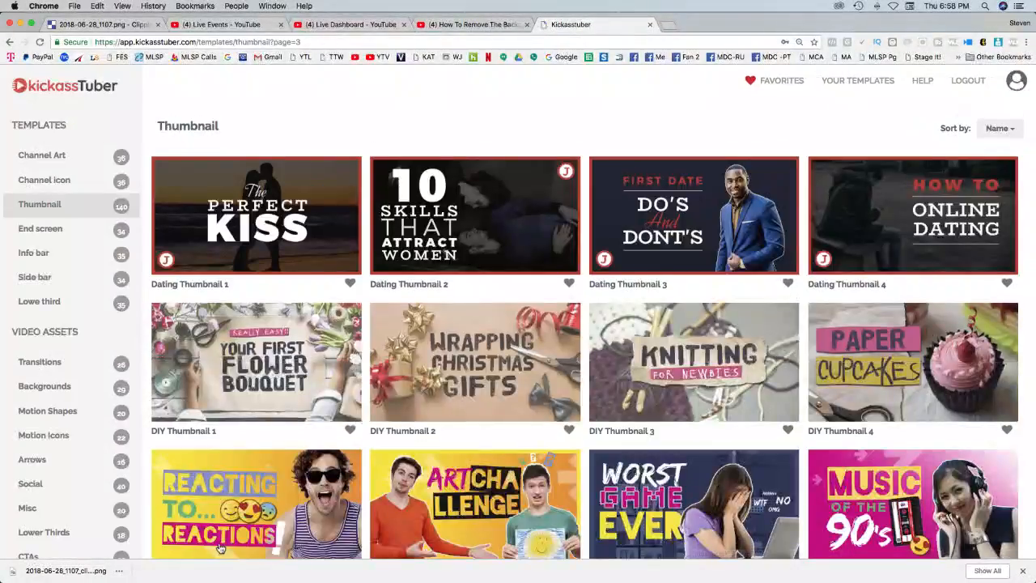
scroll(446, 534, "down", 2)
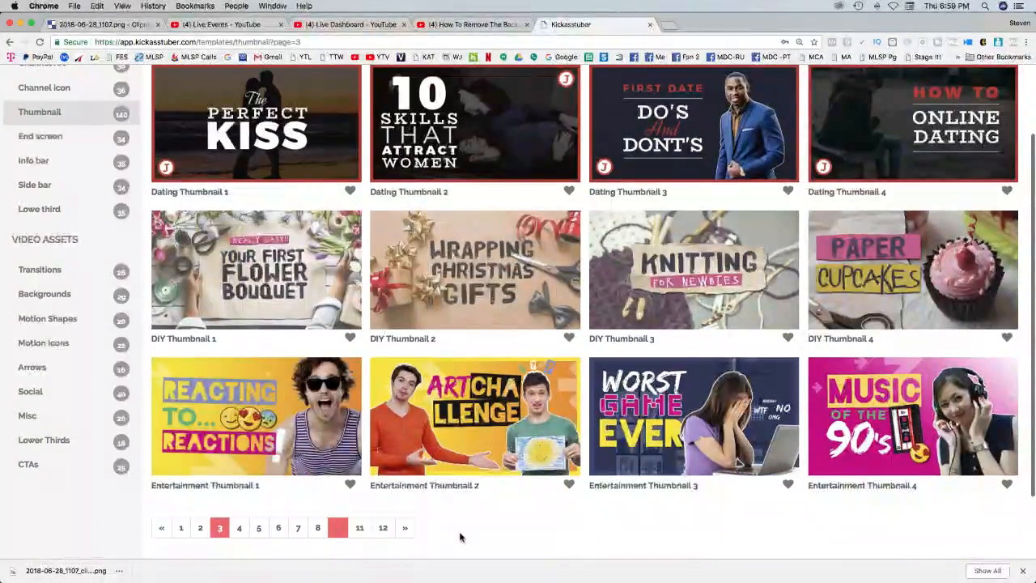
left_click(239, 532)
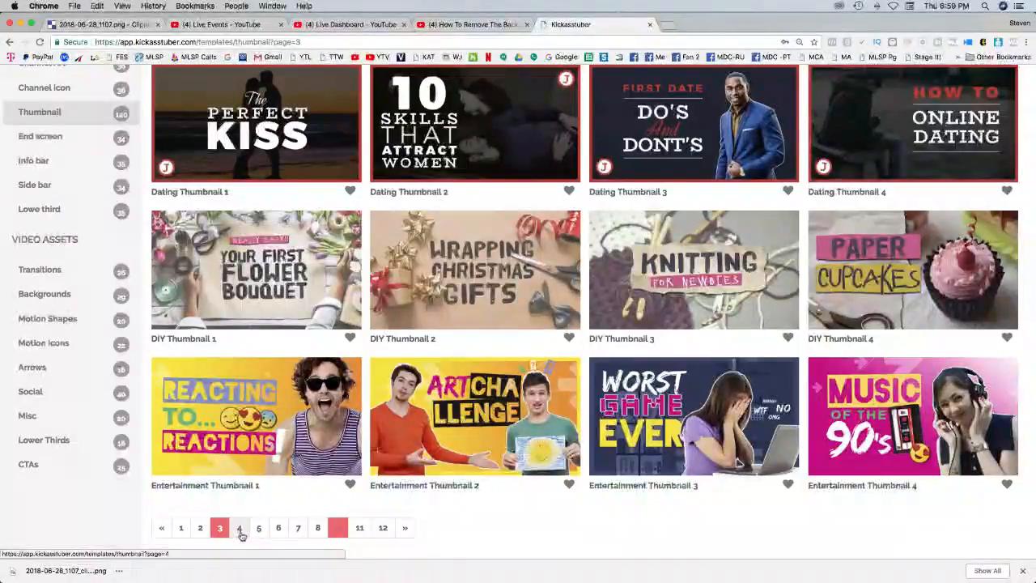
scroll(323, 541, "down", 2)
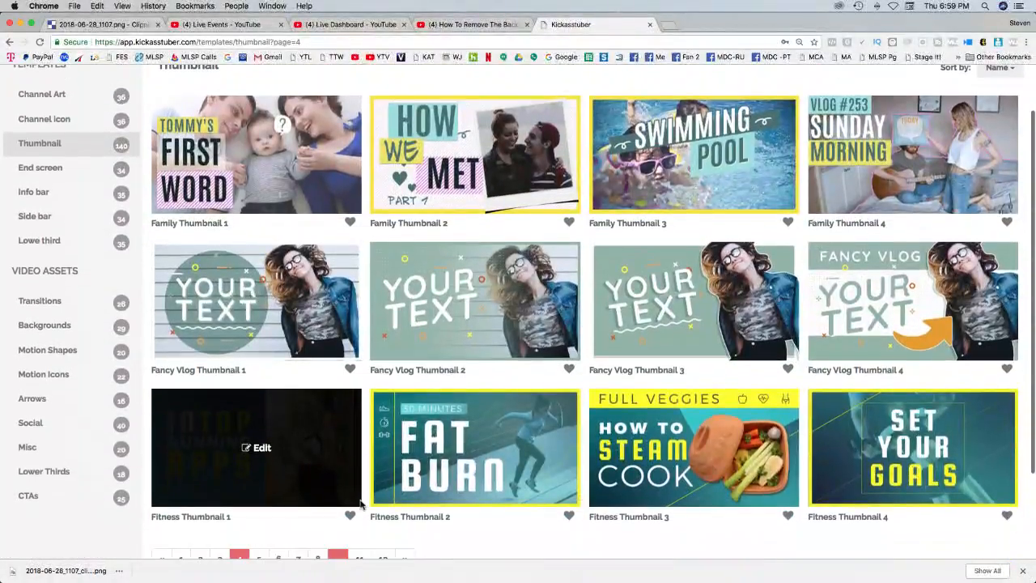
scroll(421, 546, "down", 1)
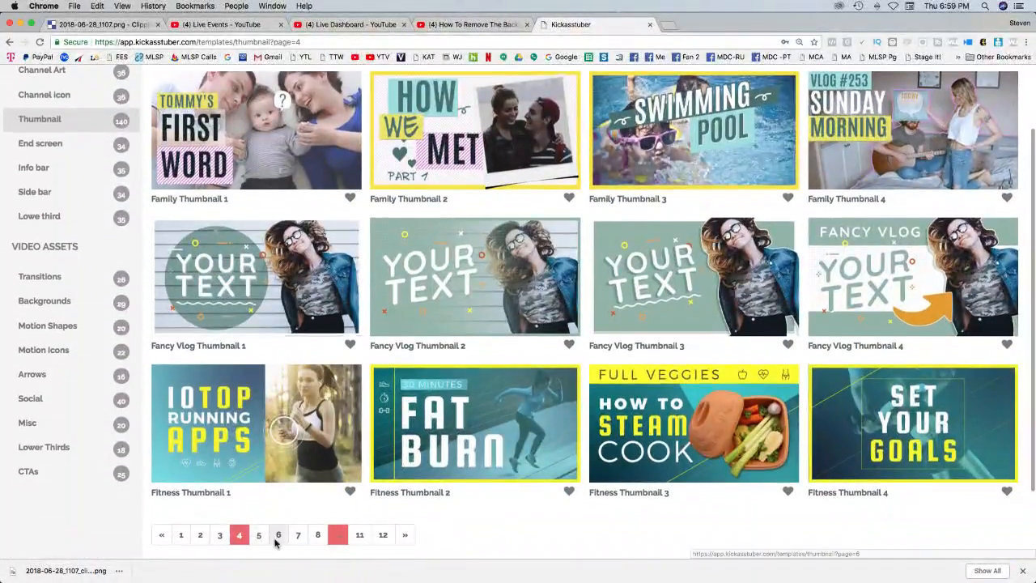
Continue browsing the Thumbnail template designs on pages 5, 6 and 7
left_click(258, 538)
scroll(440, 513, "down", 4)
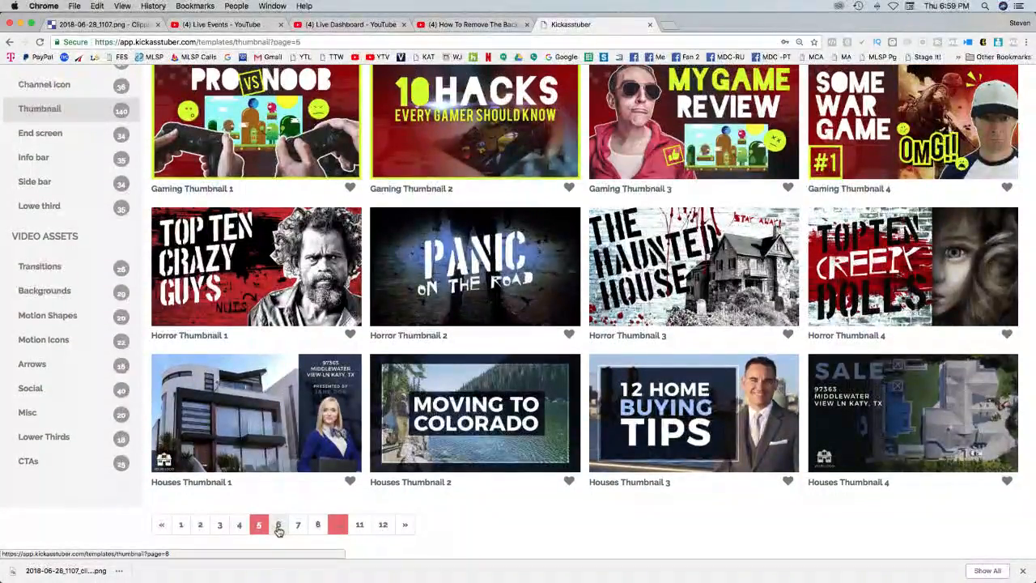
left_click(278, 521)
scroll(458, 524, "down", 4)
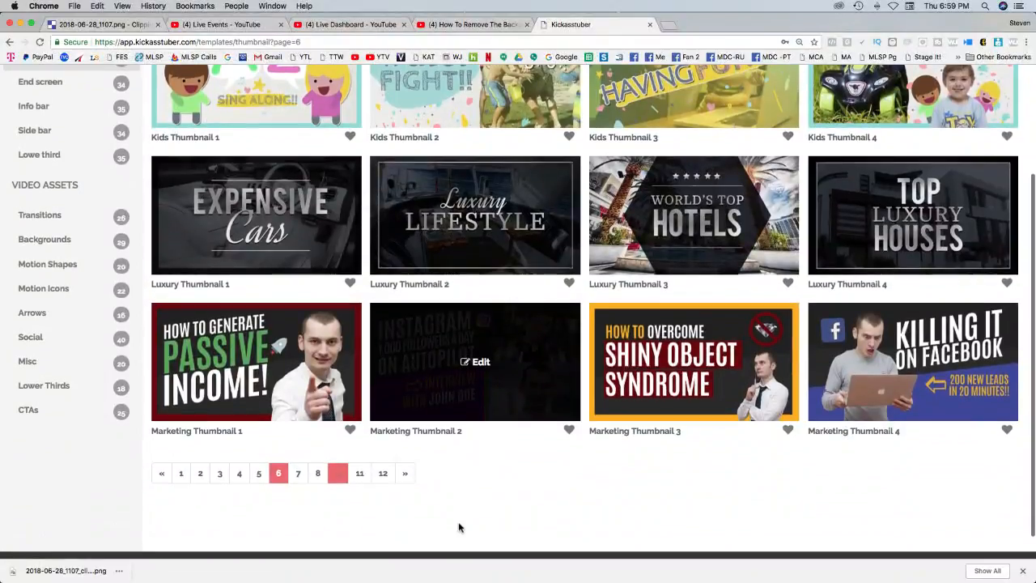
scroll(458, 527, "up", 2)
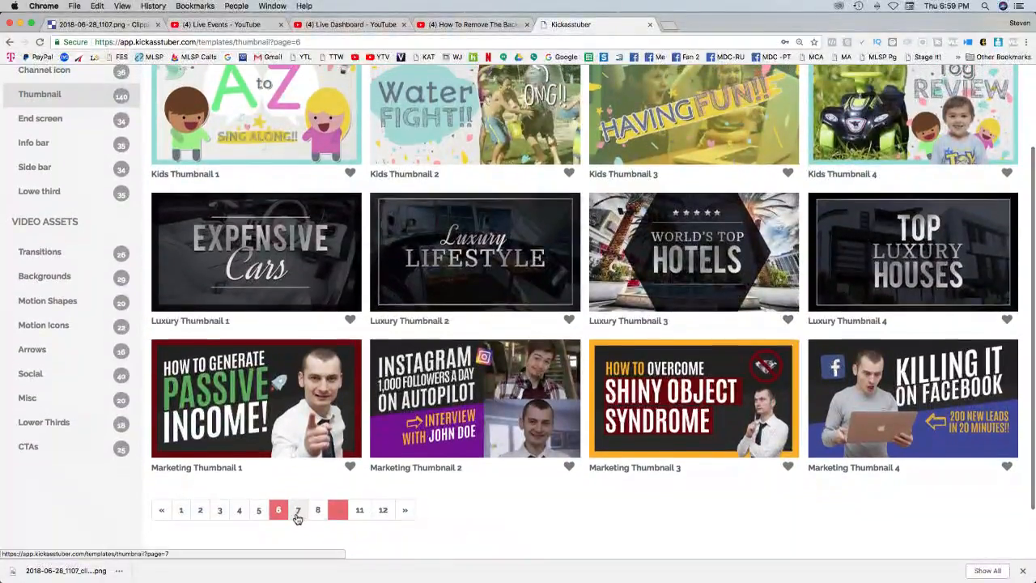
left_click(298, 510)
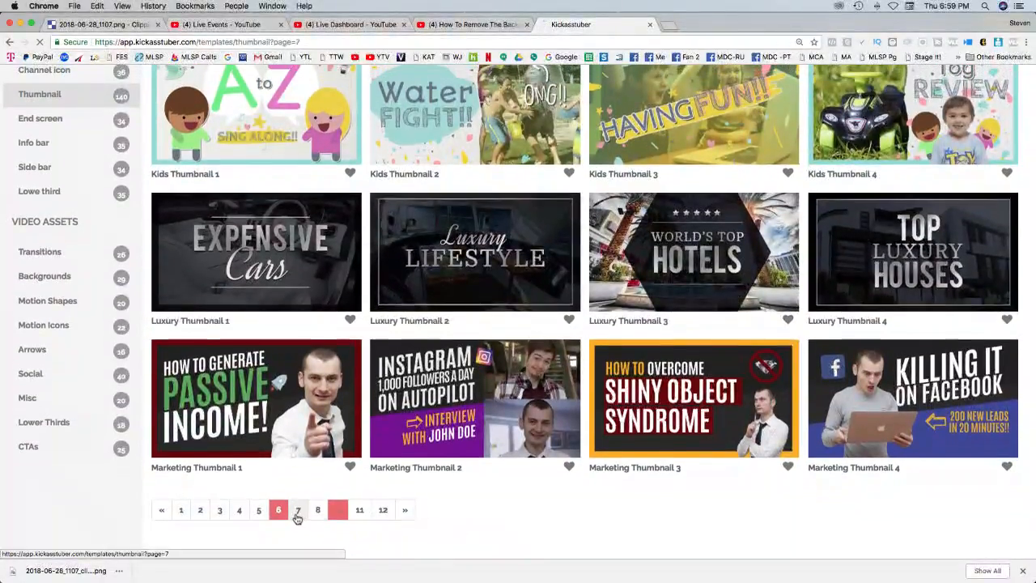
scroll(422, 501, "down", 5)
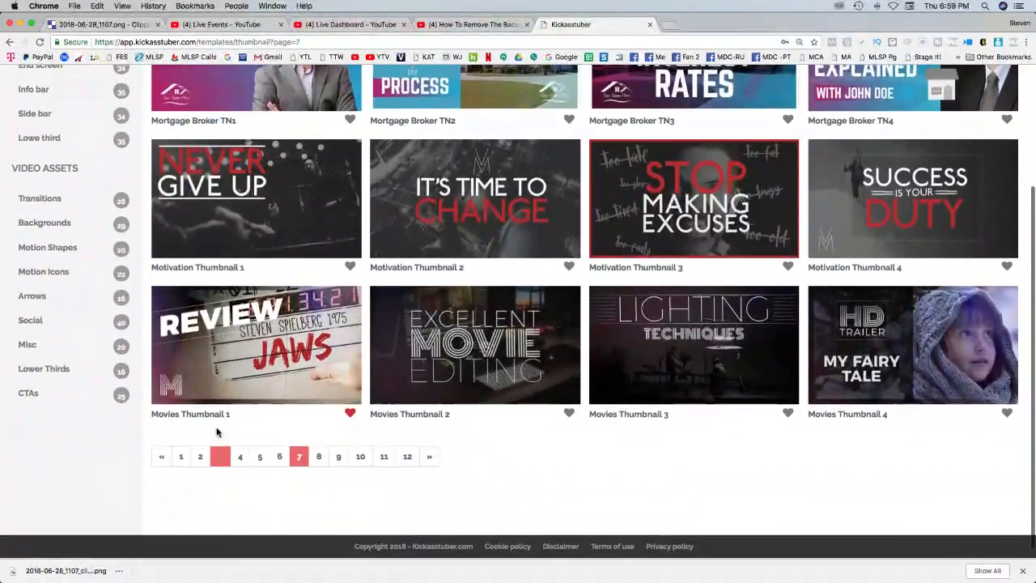
Return to page 6 of the Thumbnail templates and open Marketing Thumbnail 1 for editing
left_click(279, 456)
scroll(346, 441, "down", 3)
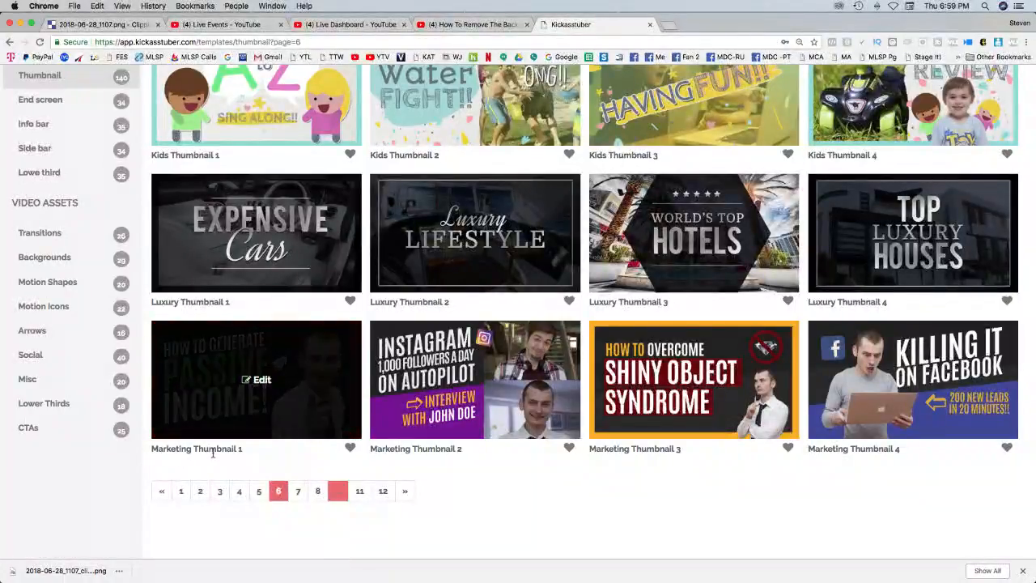
left_click(261, 380)
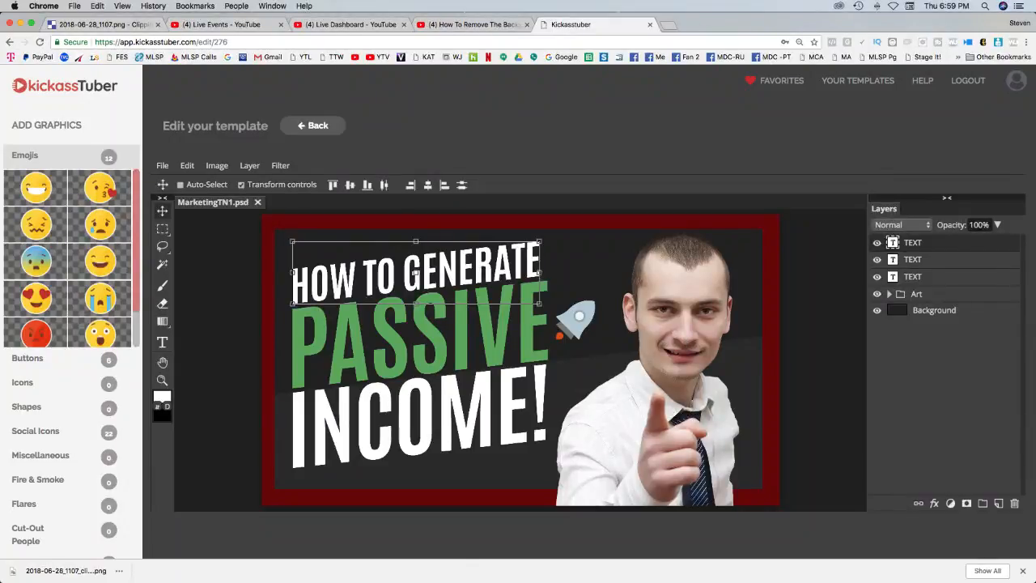
Bring the Finder Downloads window over the editor and add 2018-06-28_1107_clipped_rev_1.png to the template as a layer below Background
left_click_drag(1035, 249, 500, 55)
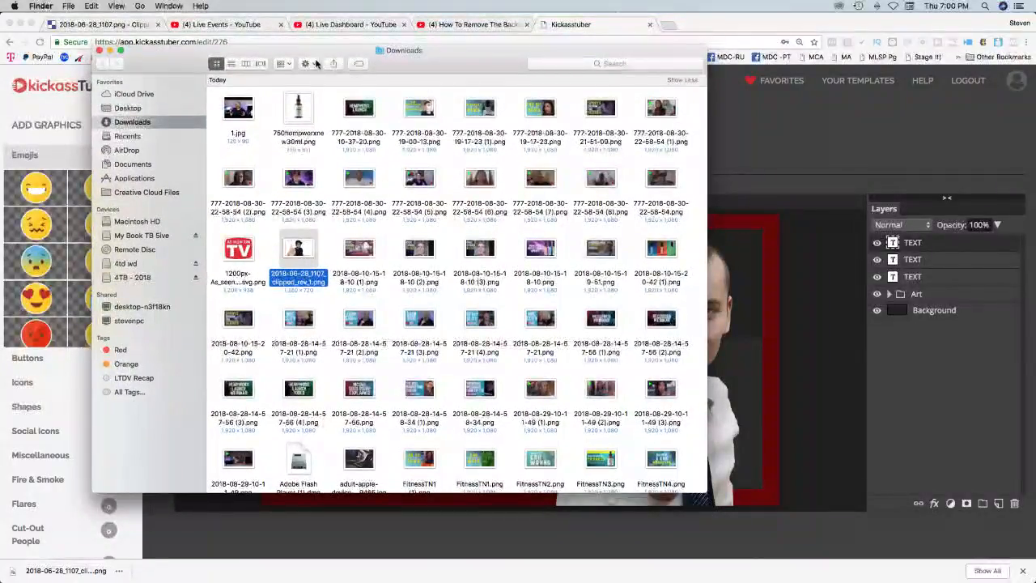
left_click_drag(157, 62, 1035, 62)
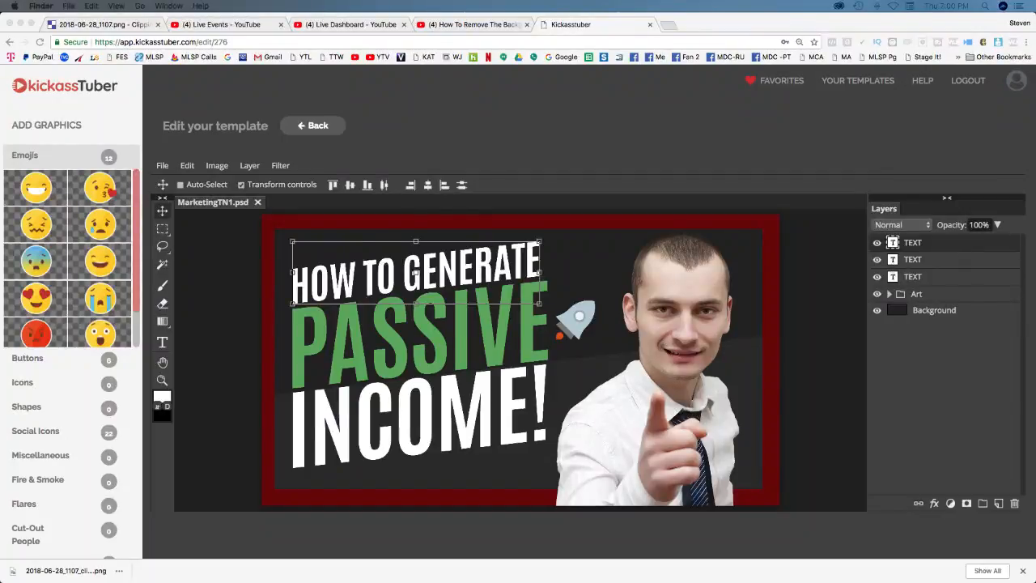
left_click_drag(1035, 69, 74, 35)
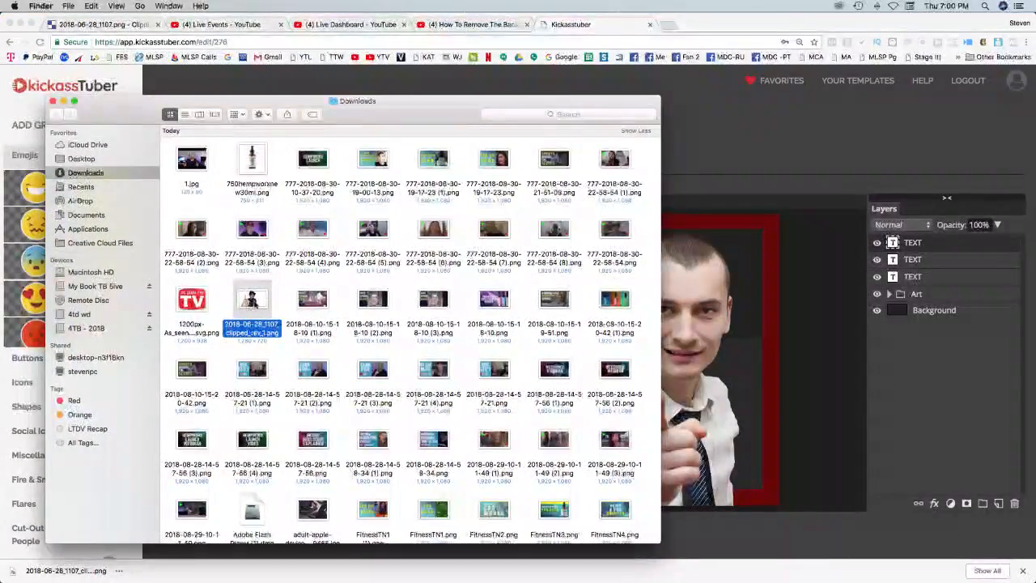
left_click_drag(252, 303, 928, 320)
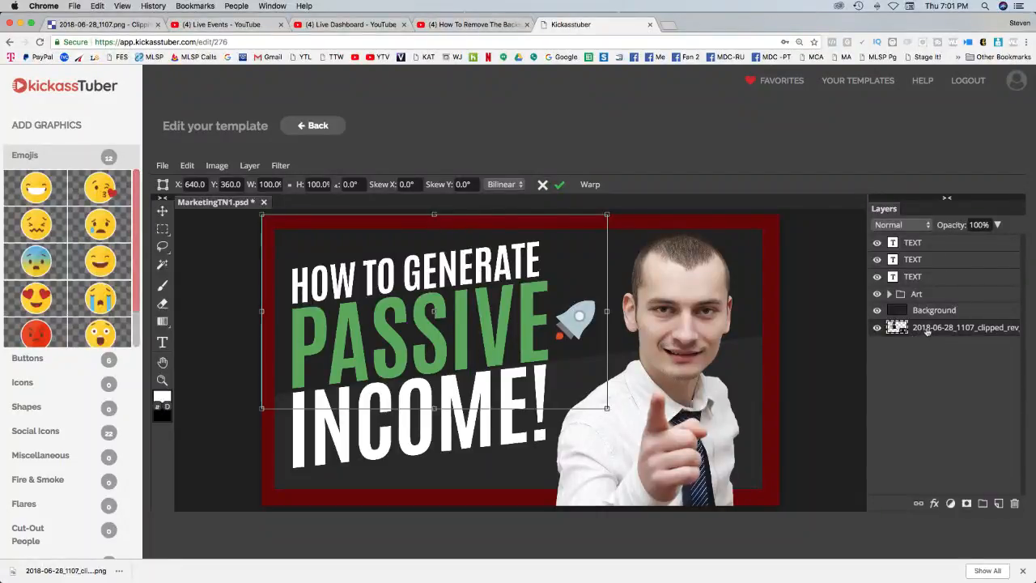
Demonstrate the layer order by moving the clipped photo layer below and above Background, leaving it directly above Background
left_click_drag(921, 333, 915, 313)
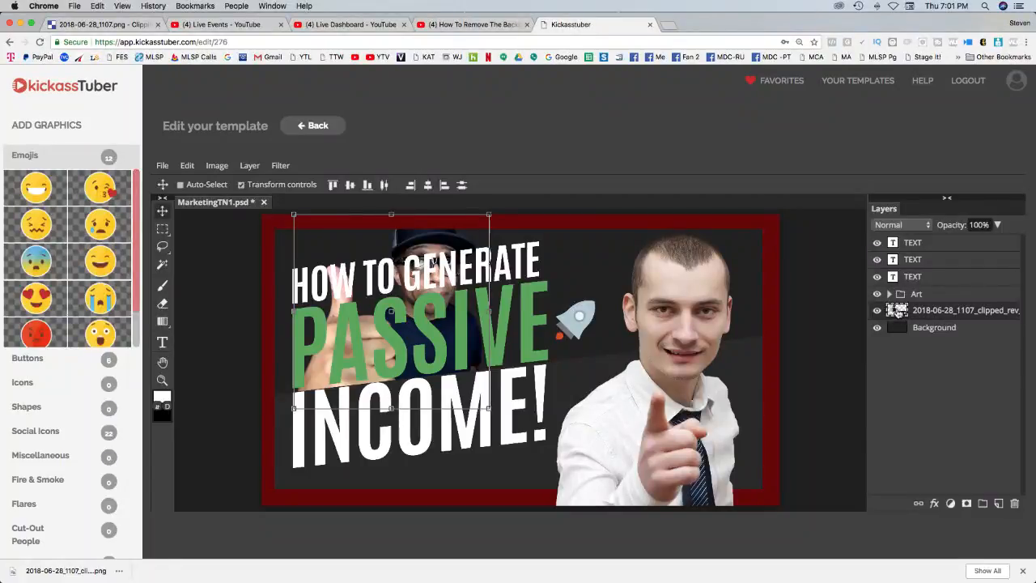
left_click_drag(896, 310, 918, 352)
left_click_drag(910, 314, 916, 340)
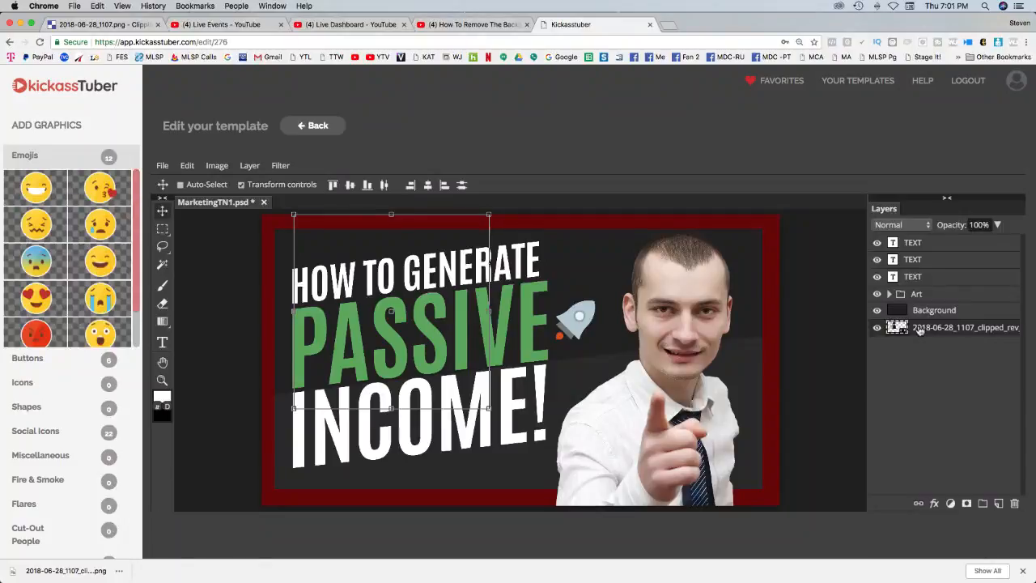
left_click_drag(926, 328, 927, 317)
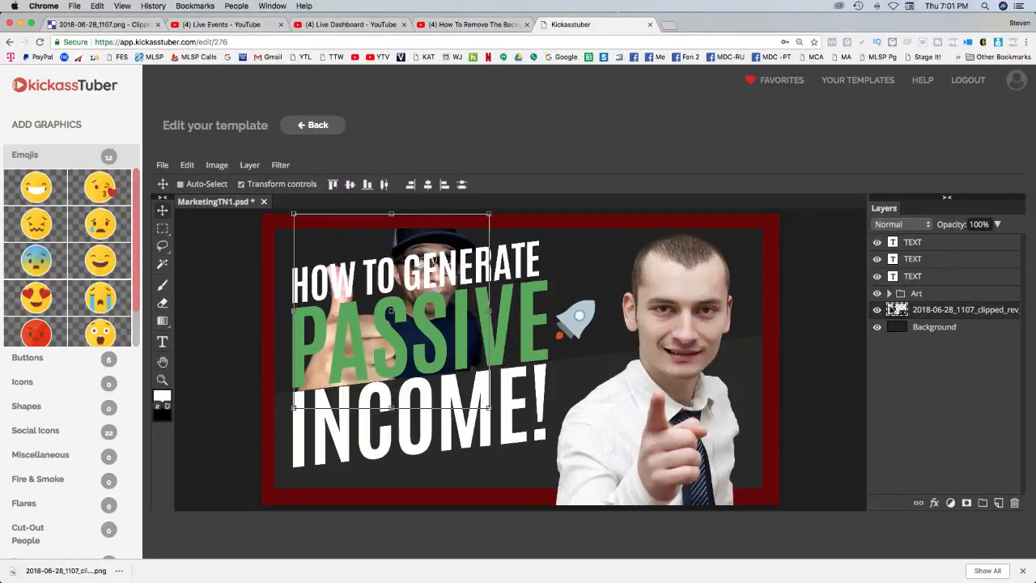
Expand the Art group, toggle its Cutout Image and Rocket layers to identify them, and leave both hidden
left_click(889, 293)
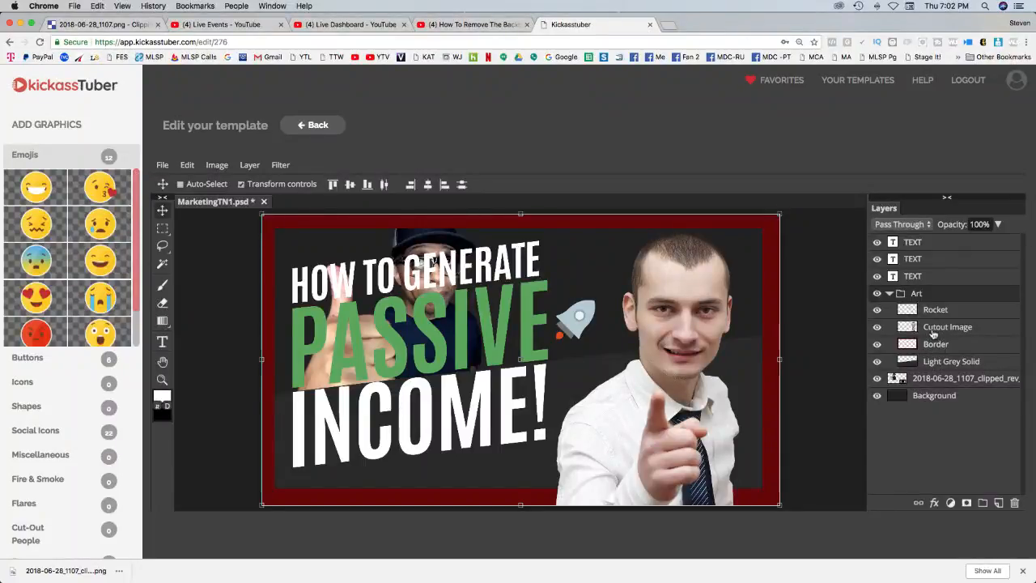
left_click(877, 328)
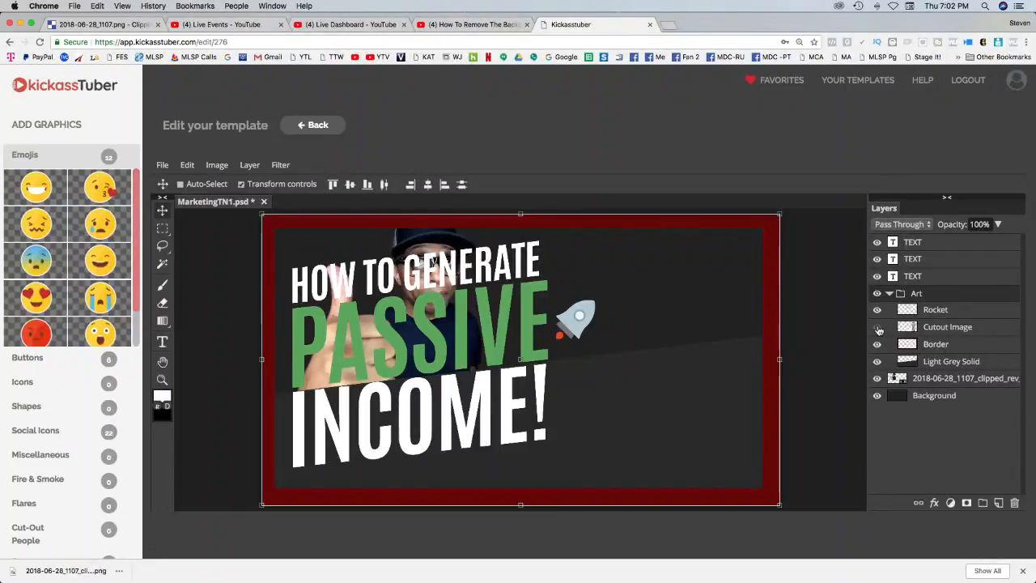
left_click(878, 328)
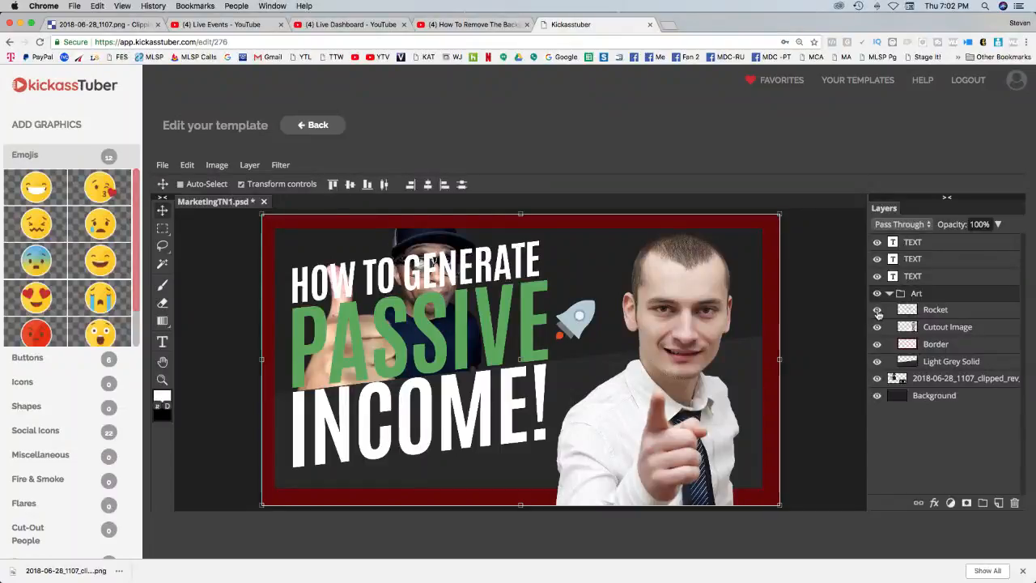
left_click(877, 310)
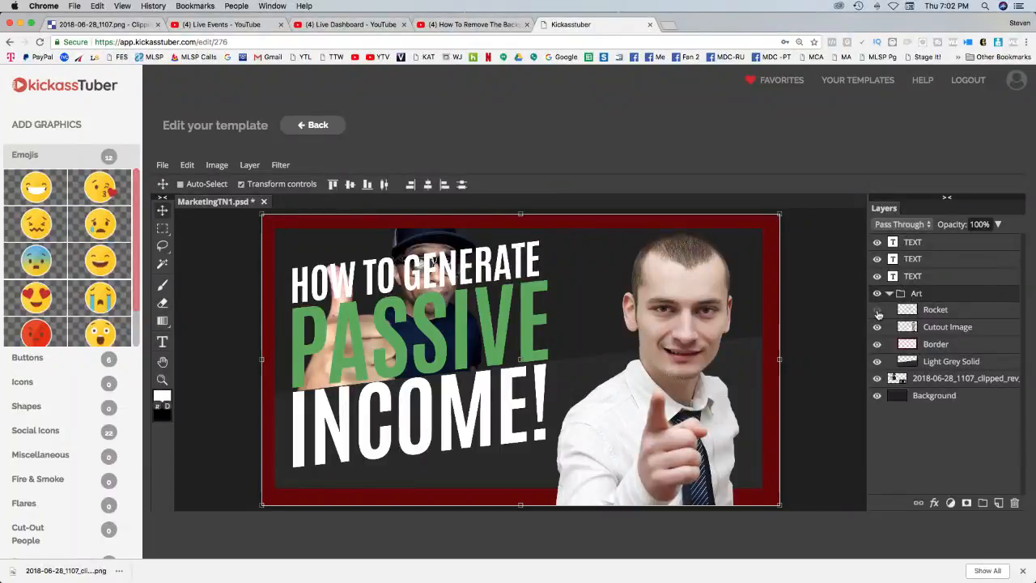
left_click(877, 311)
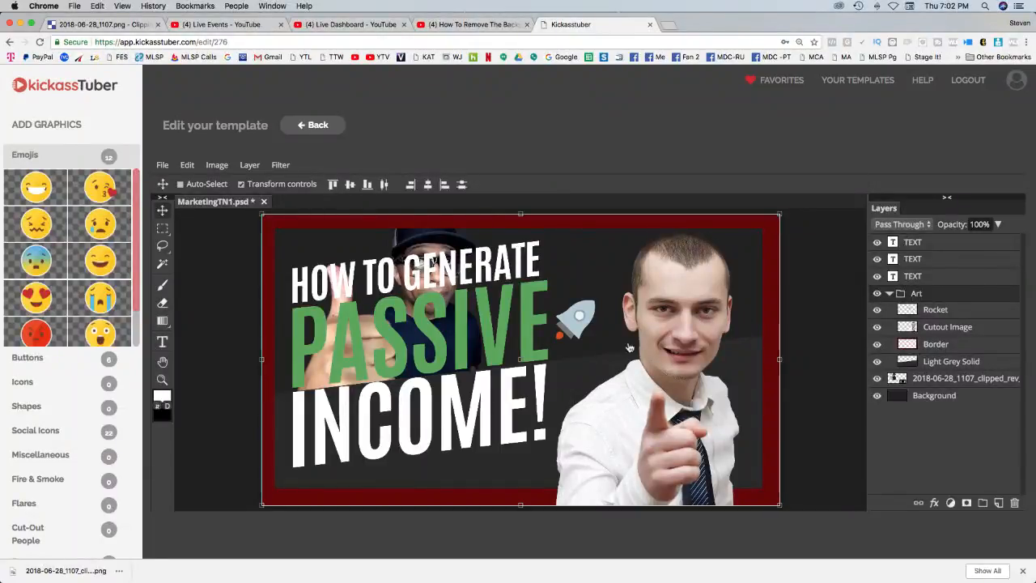
left_click(877, 310)
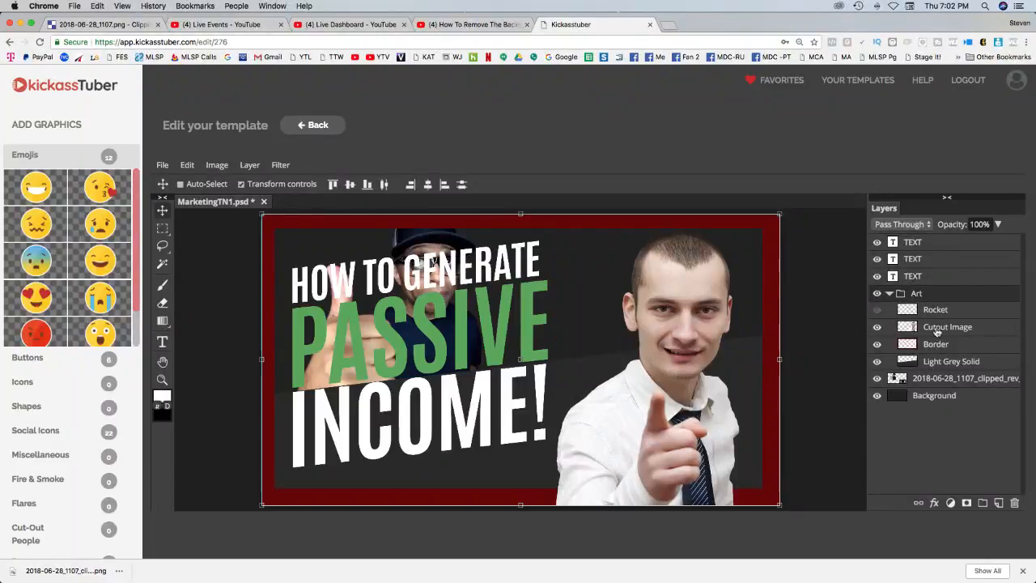
left_click(877, 327)
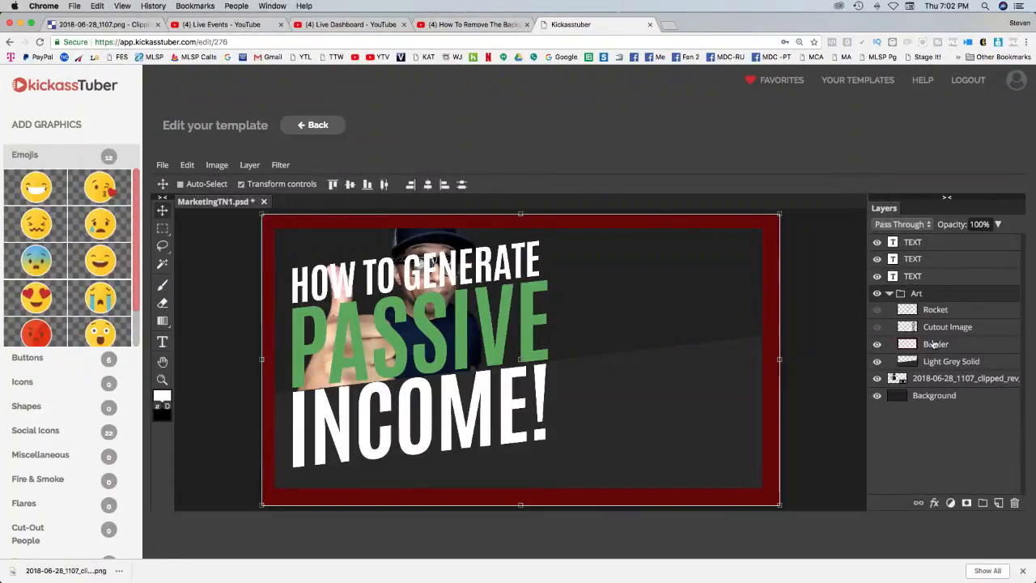
Enlarge the clipped photo layer to about 150% width and 148% height, with its rotation nearly level at 0.1°
left_click(930, 379)
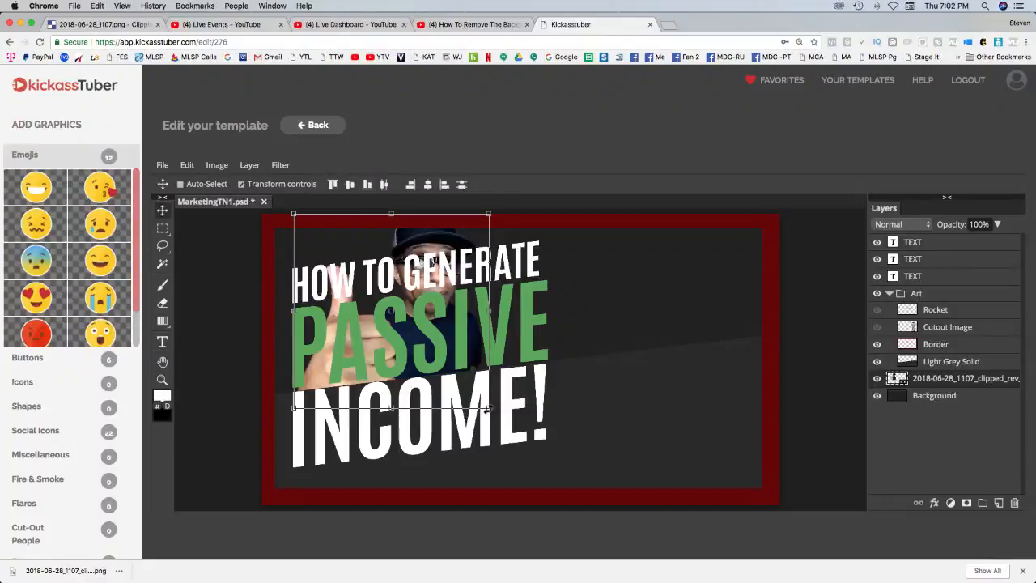
left_click(489, 408)
left_click_drag(488, 407, 502, 429)
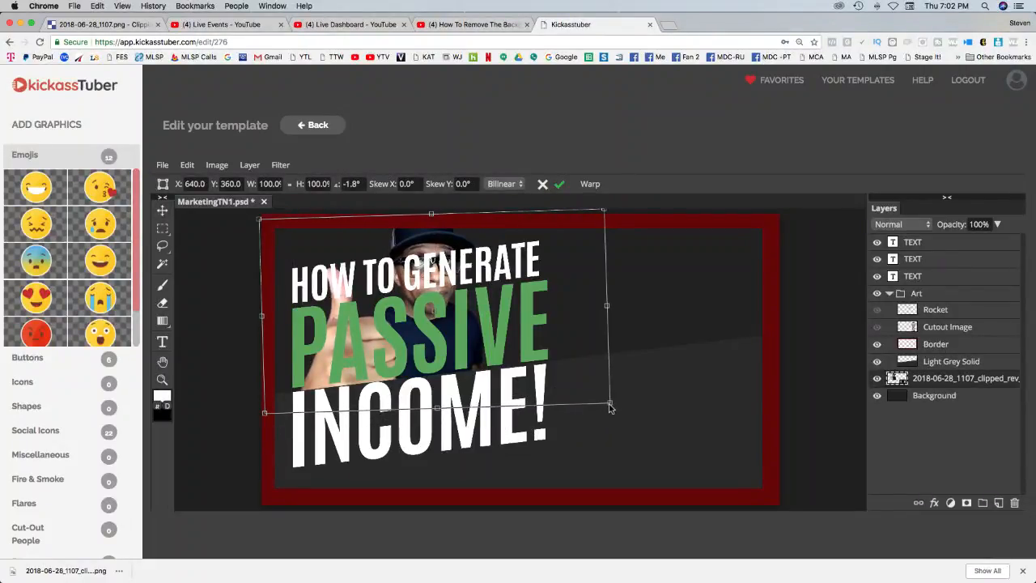
left_click_drag(609, 405, 667, 447)
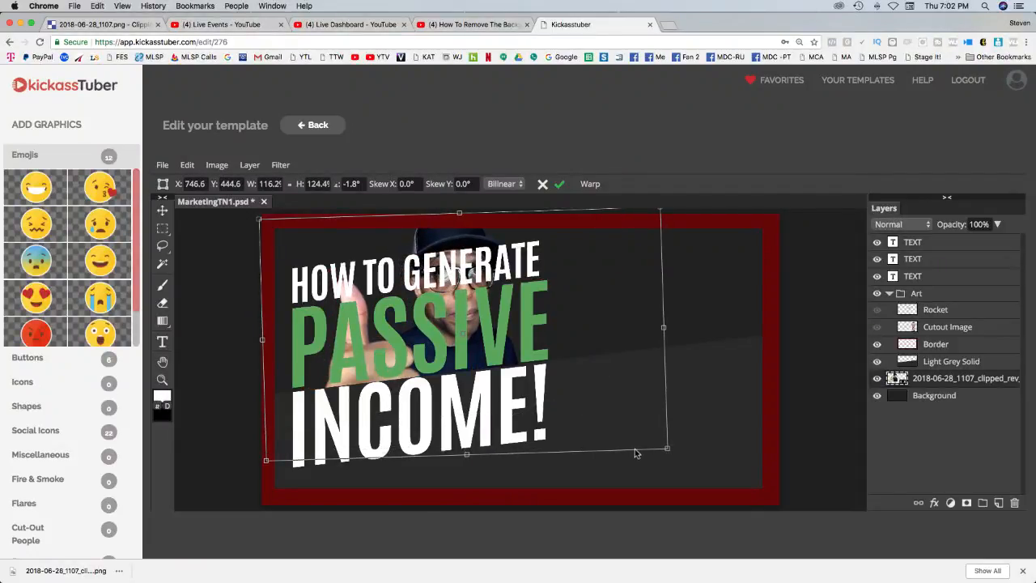
left_click_drag(470, 455, 465, 454)
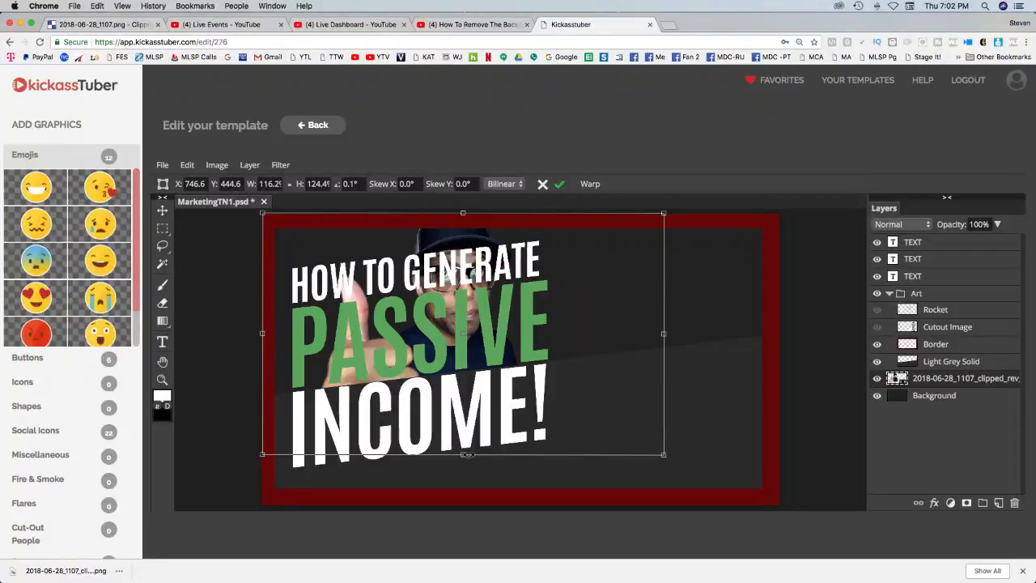
left_click_drag(664, 454, 777, 500)
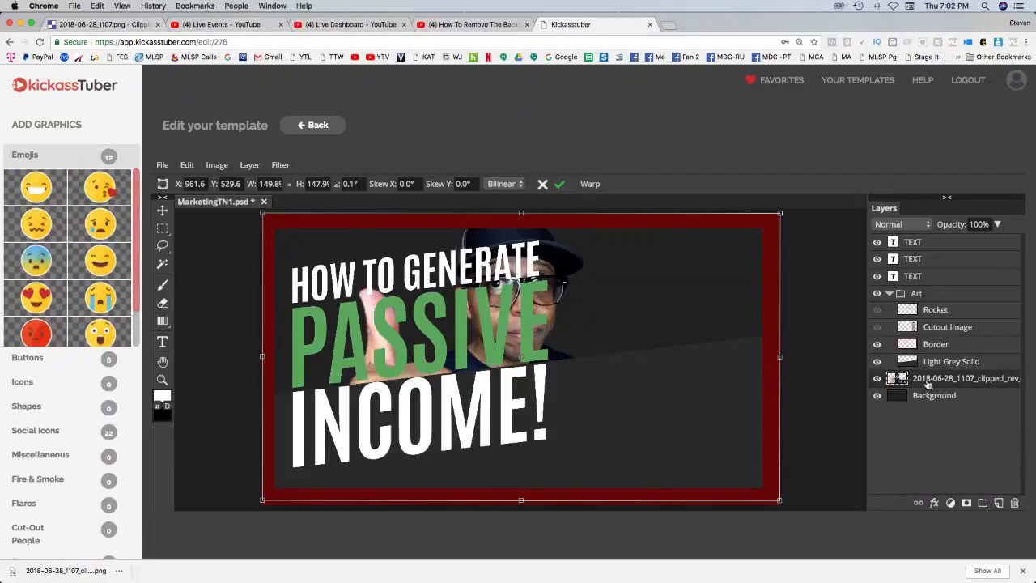
Move the clipped photo layer into the Art group directly above Border, and shift the photo to the right half of the thumbnail
left_click_drag(925, 381, 921, 360)
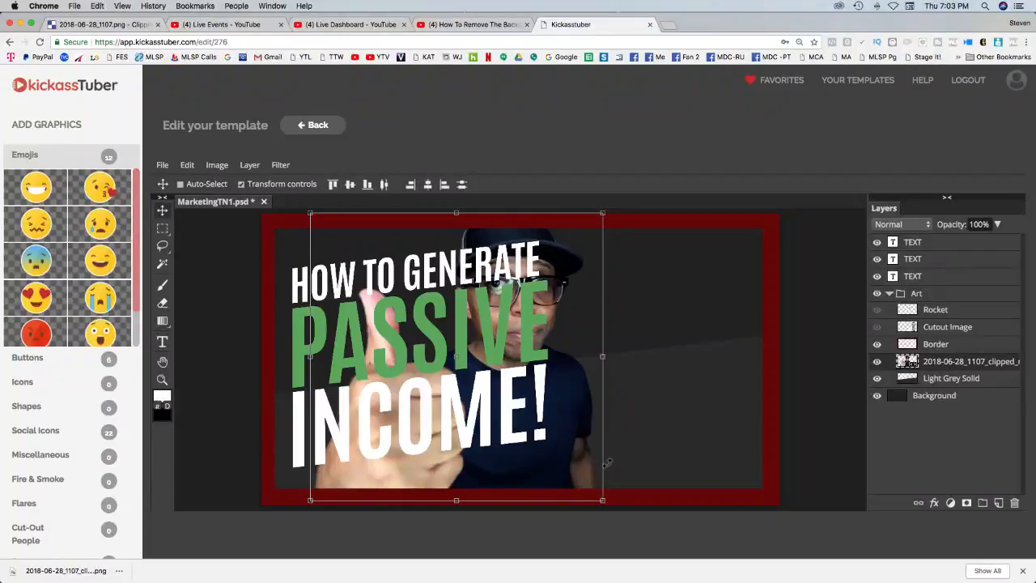
left_click_drag(602, 503, 773, 506)
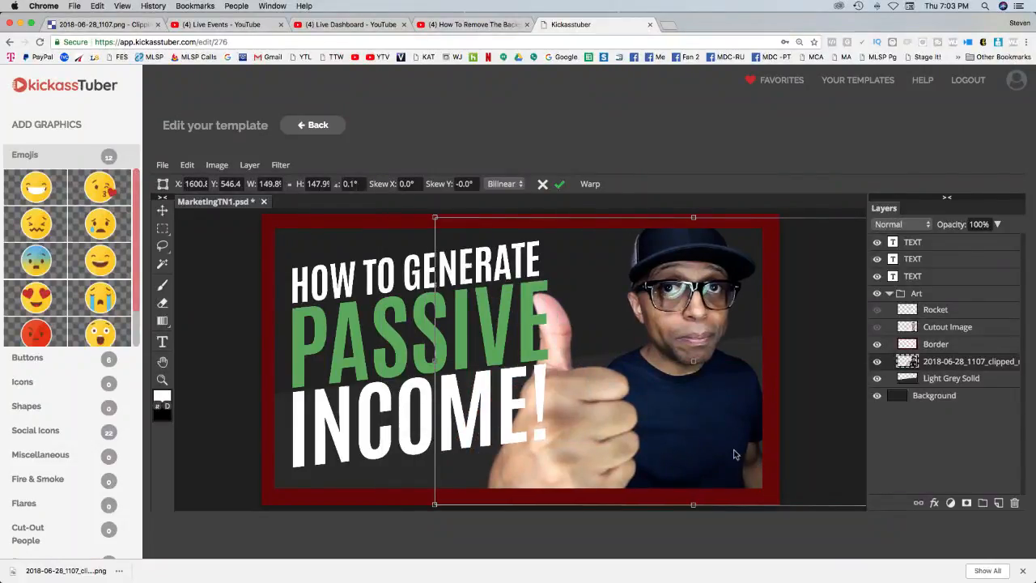
mouse_move(670, 437)
left_mouse_down()
mouse_move(671, 450)
mouse_move(665, 439)
left_mouse_up()
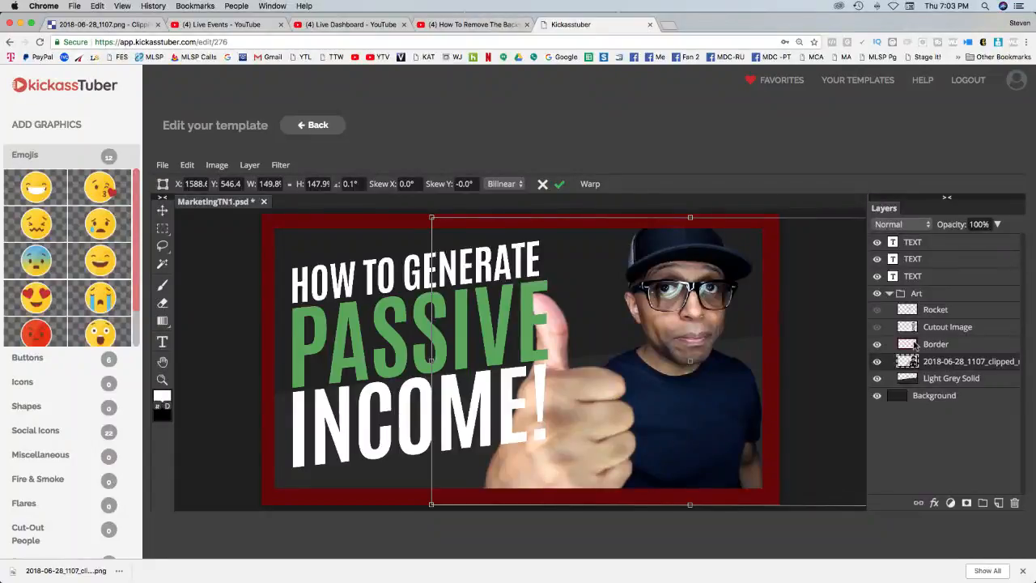
left_click_drag(930, 369, 929, 339)
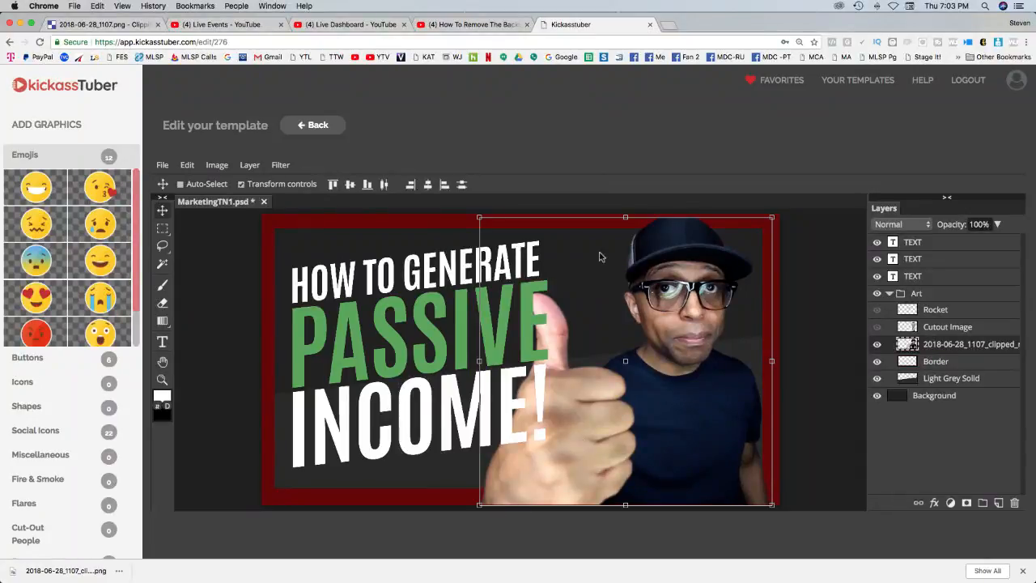
Scale the clipped photo to about 146% width and 144.5% height, and position it so the thumb meets the end of PASSIVE
left_click(479, 217)
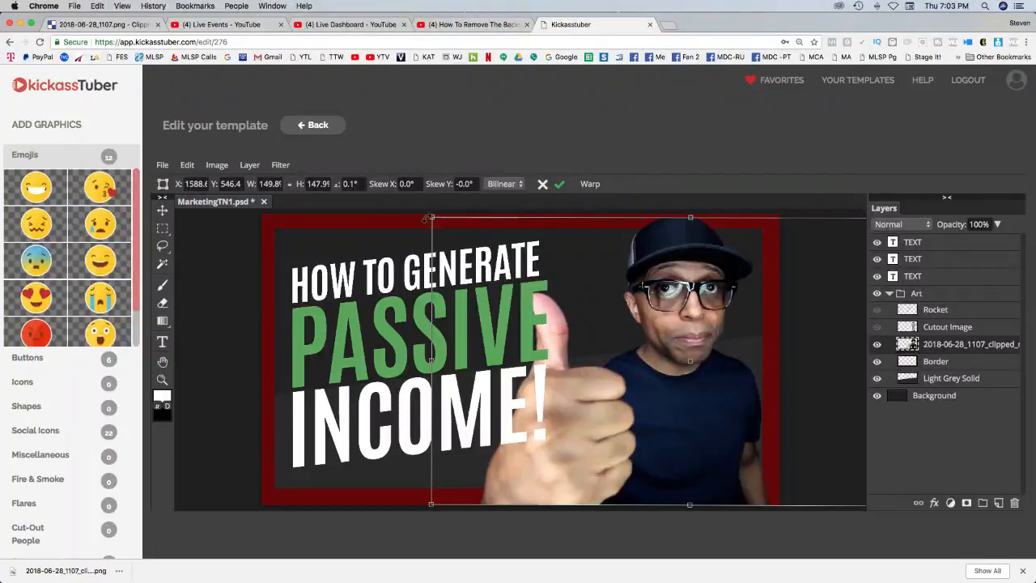
left_click_drag(431, 217, 423, 211)
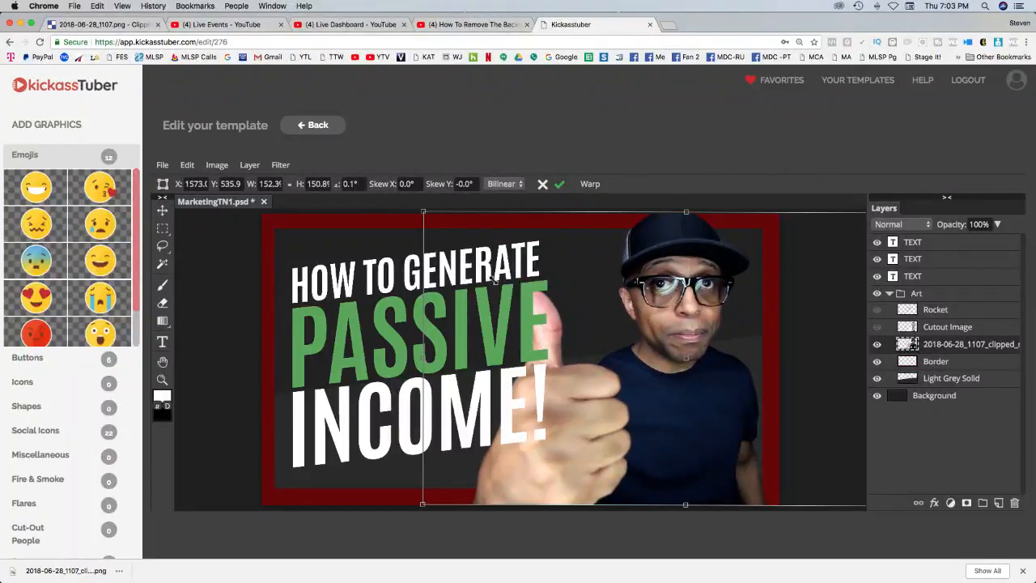
left_click_drag(630, 380, 641, 379)
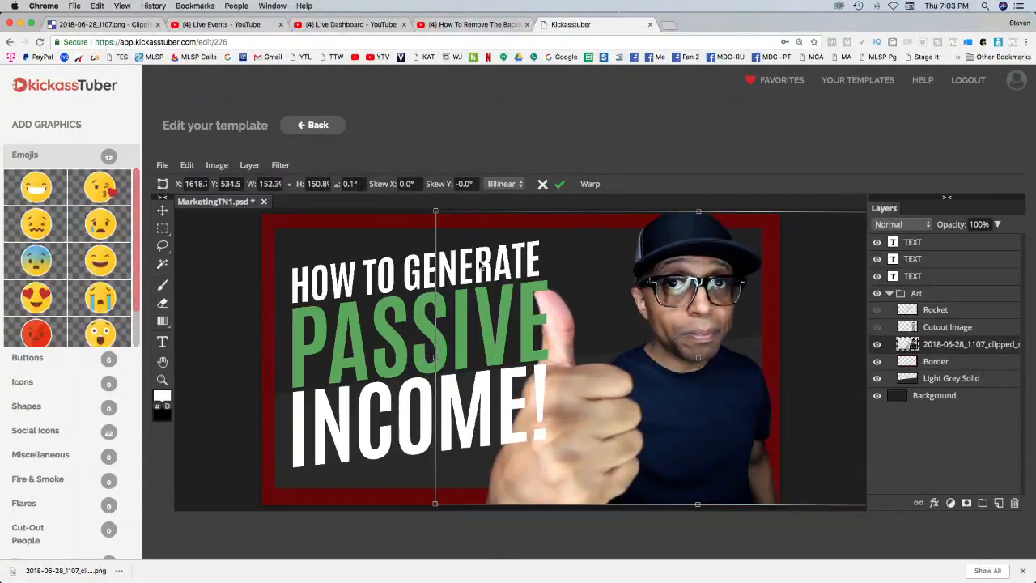
left_click_drag(436, 212, 458, 224)
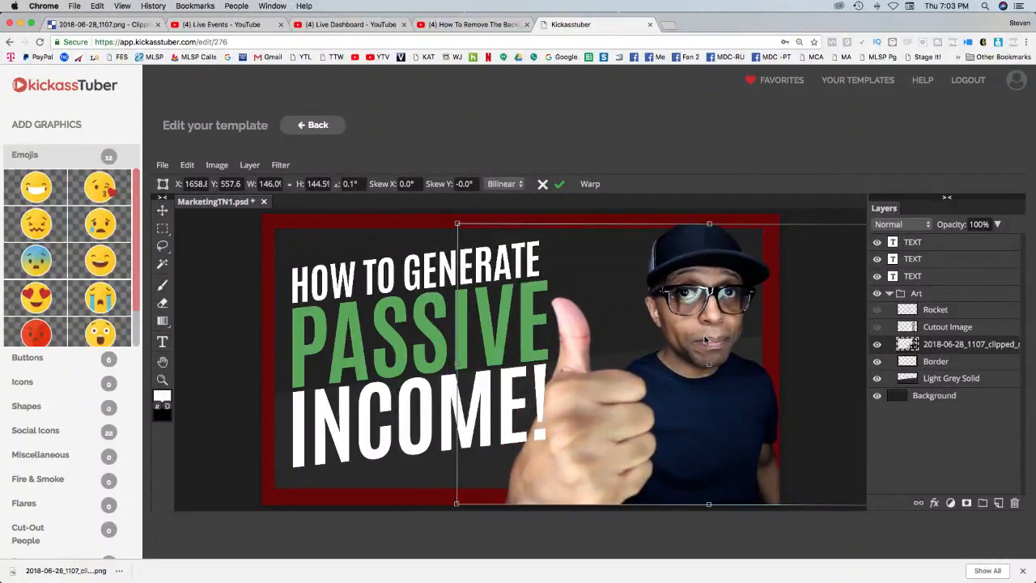
left_click_drag(704, 340, 690, 337)
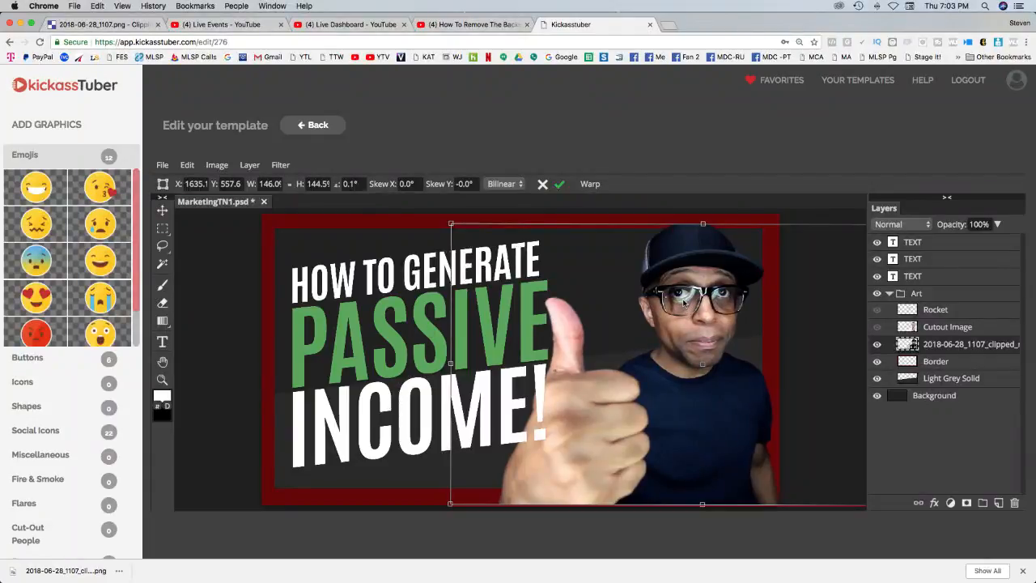
left_click_drag(685, 303, 679, 302)
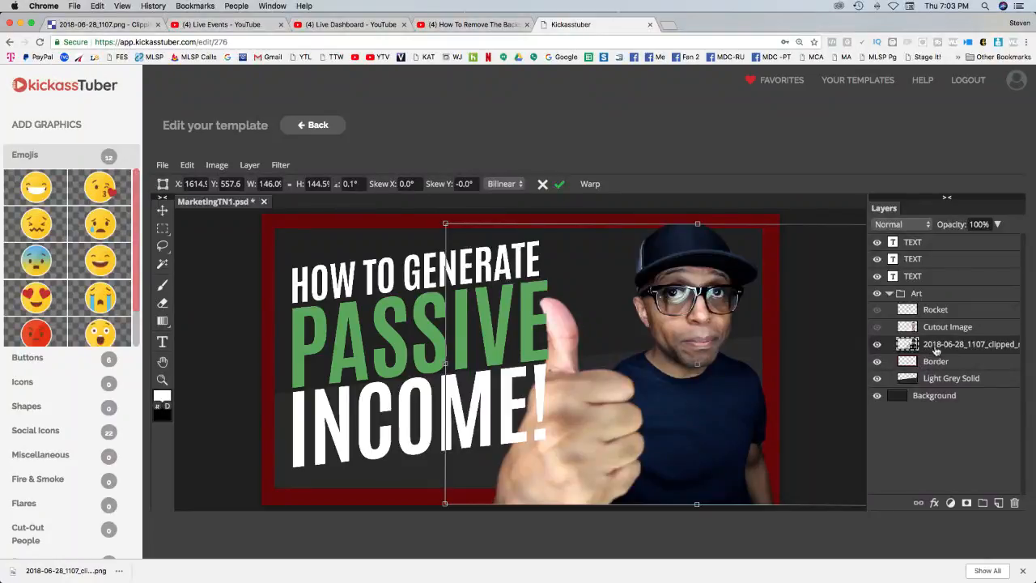
key("Return")
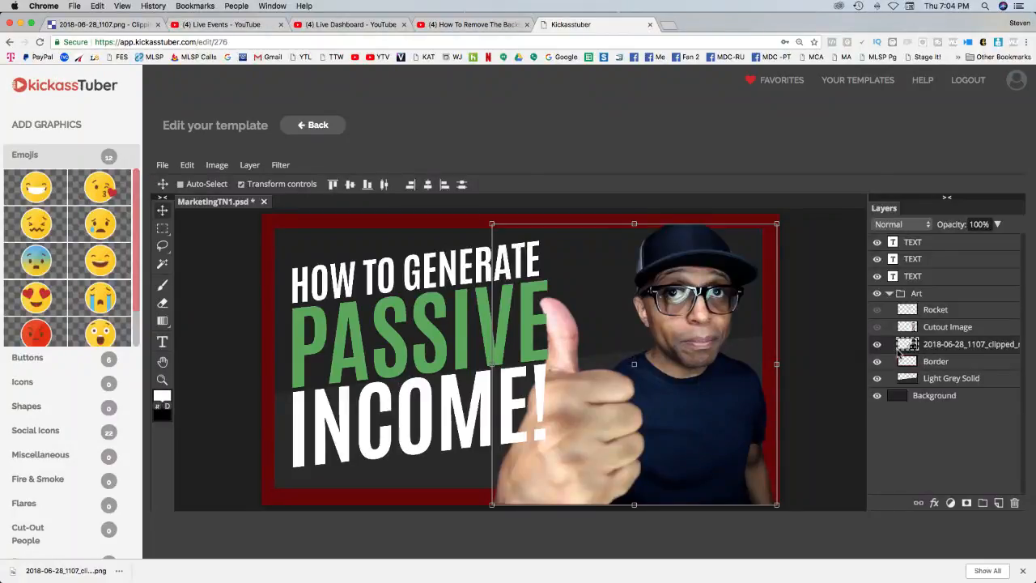
right_click(937, 344)
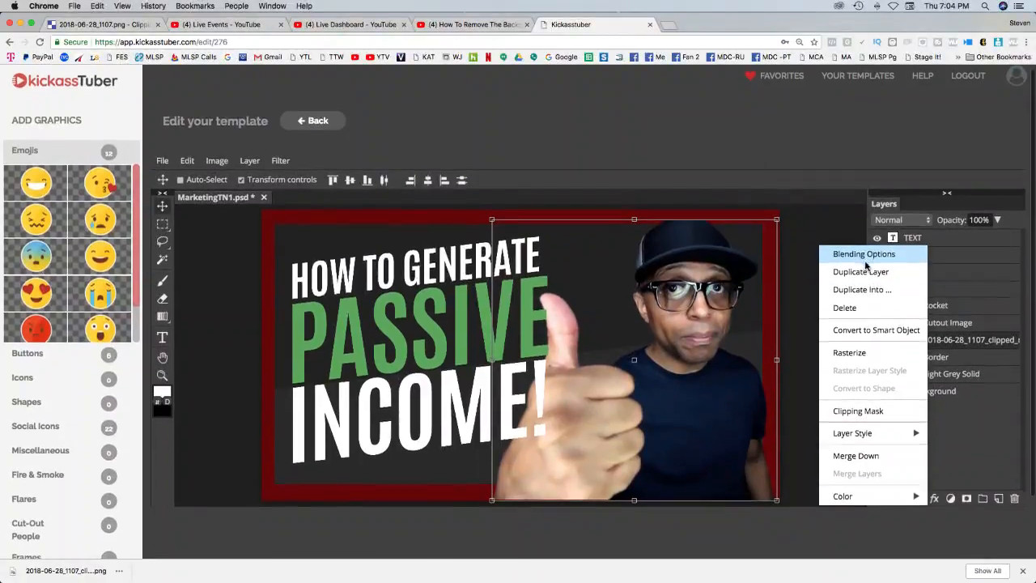
left_click(863, 258)
scroll(886, 267, "down", 1)
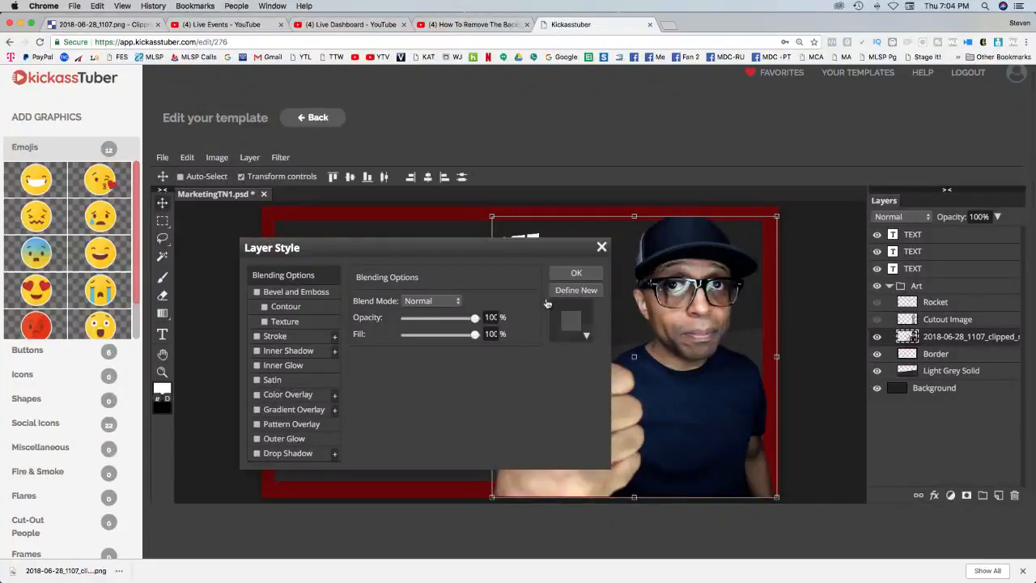
left_click(601, 247)
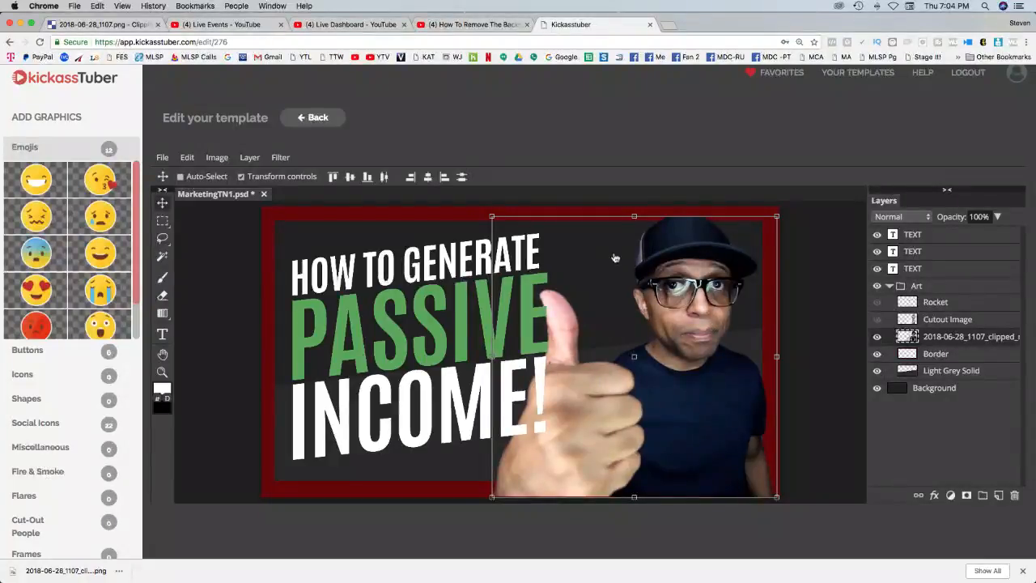
Add a white (ffffff) outside stroke to the clipped photo layer through its blending options, and nudge the photo slightly left
right_click(931, 339)
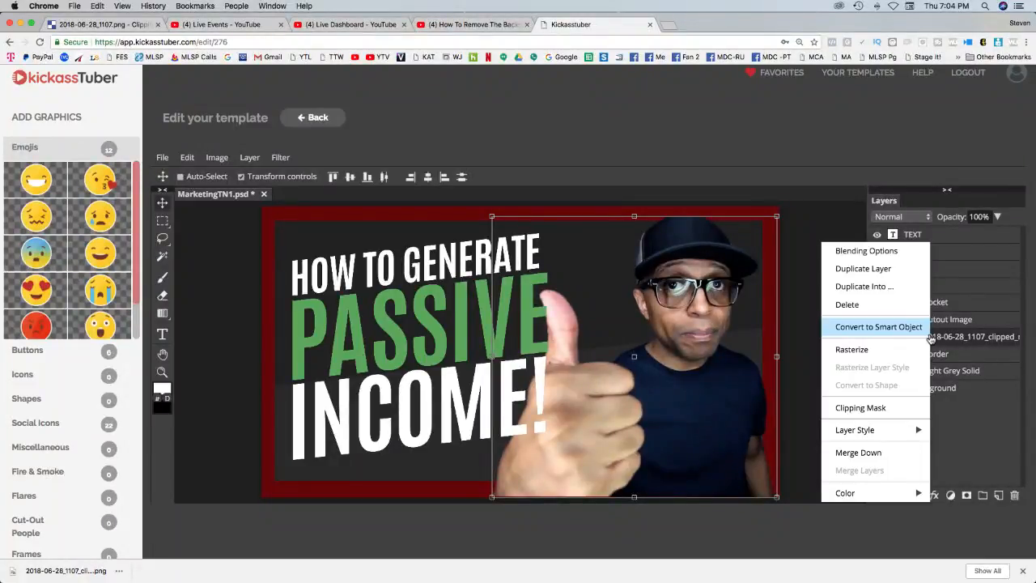
left_click(863, 252)
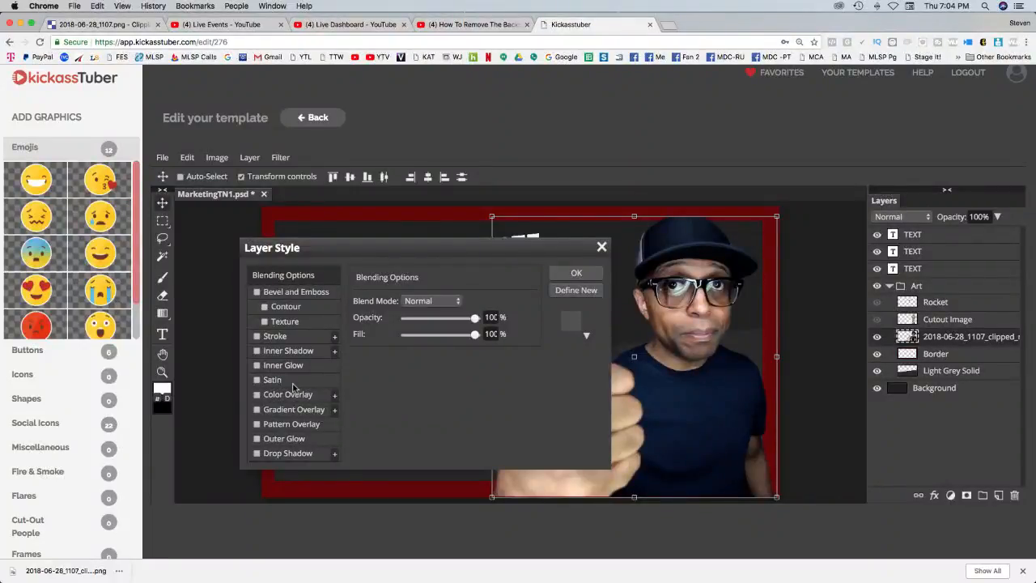
left_click(256, 337)
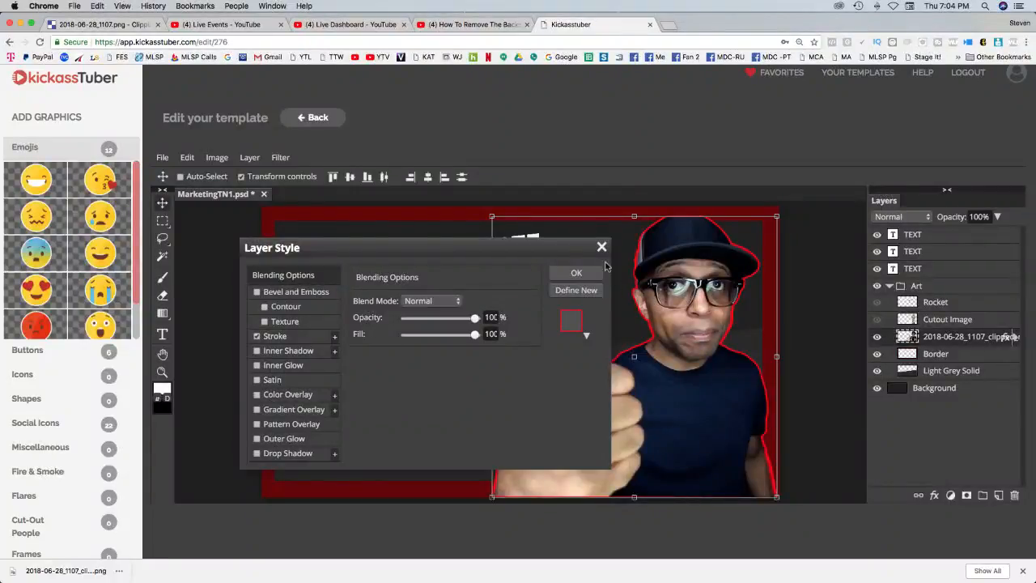
left_click(279, 336)
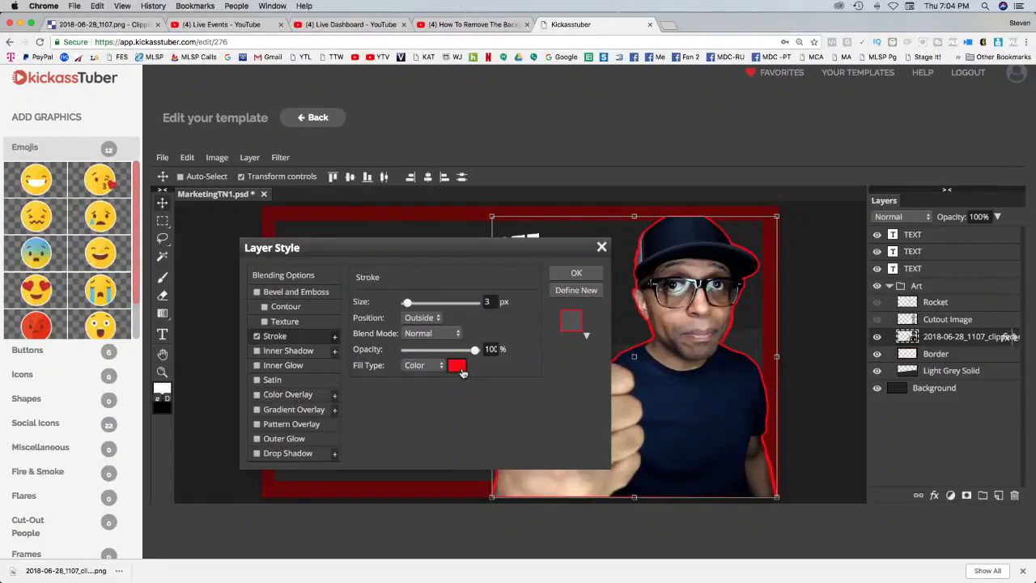
left_click(458, 367)
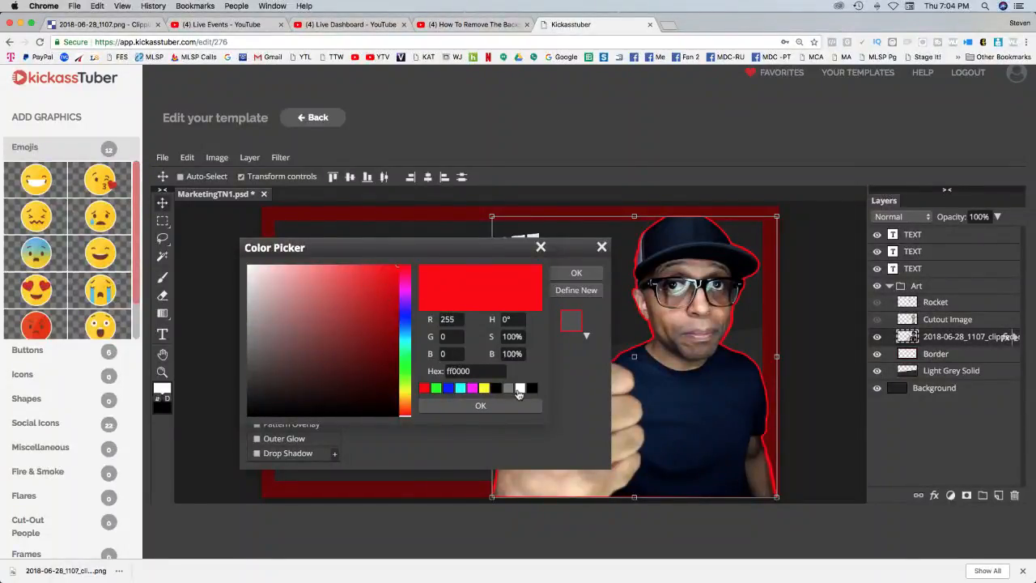
left_click(520, 390)
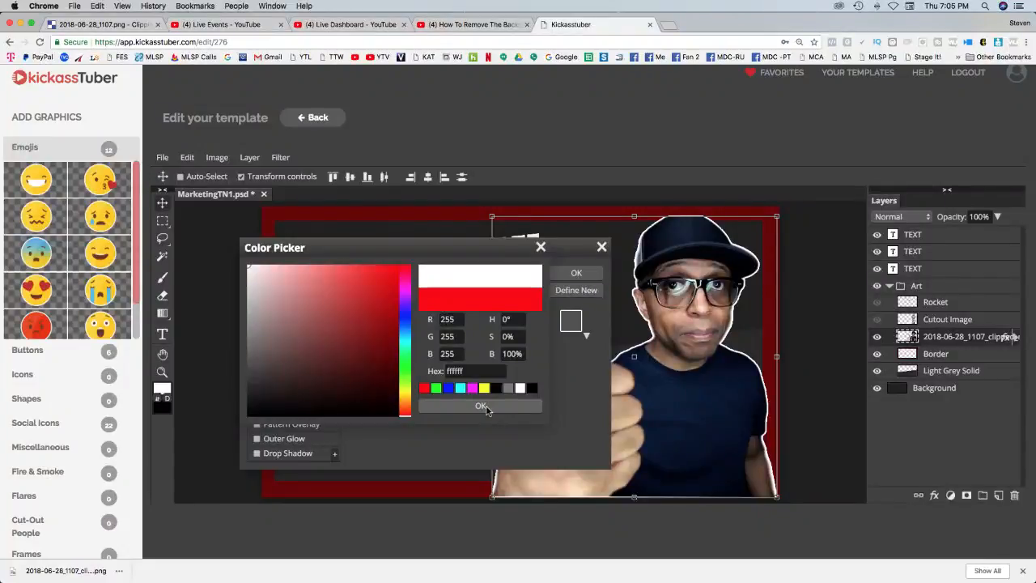
left_click(486, 407)
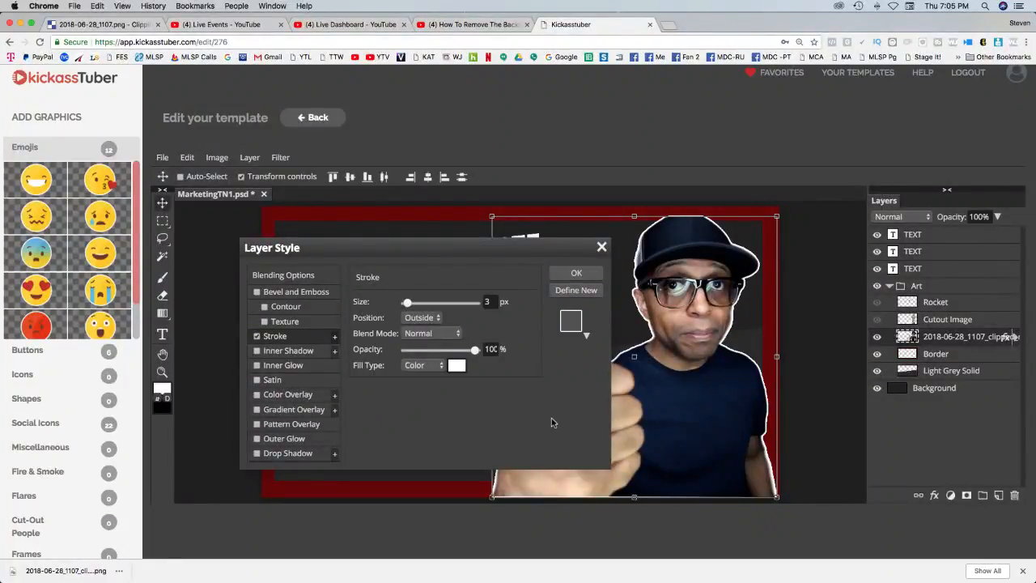
left_click(486, 302)
left_click(575, 272)
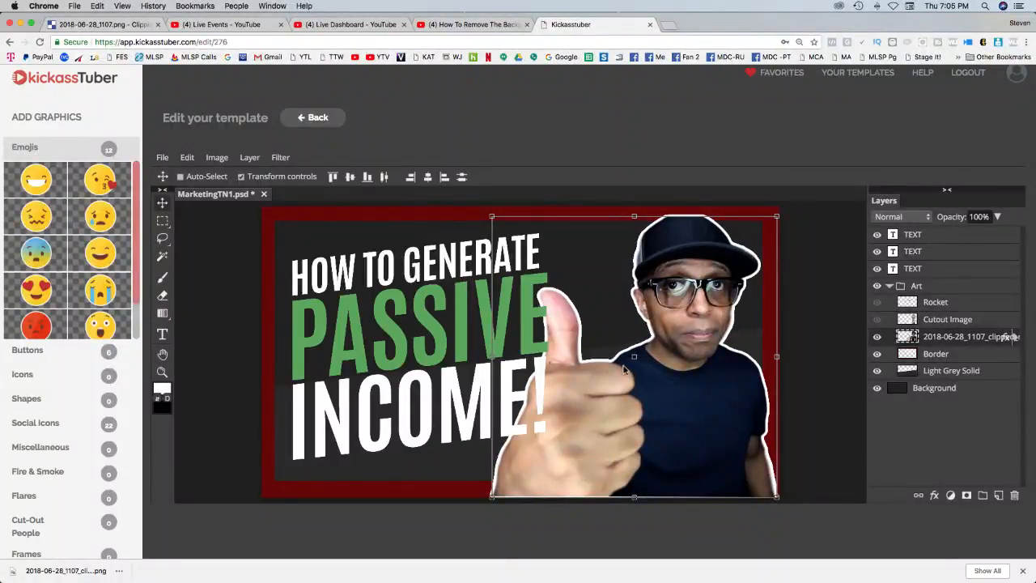
left_click_drag(669, 388, 667, 387)
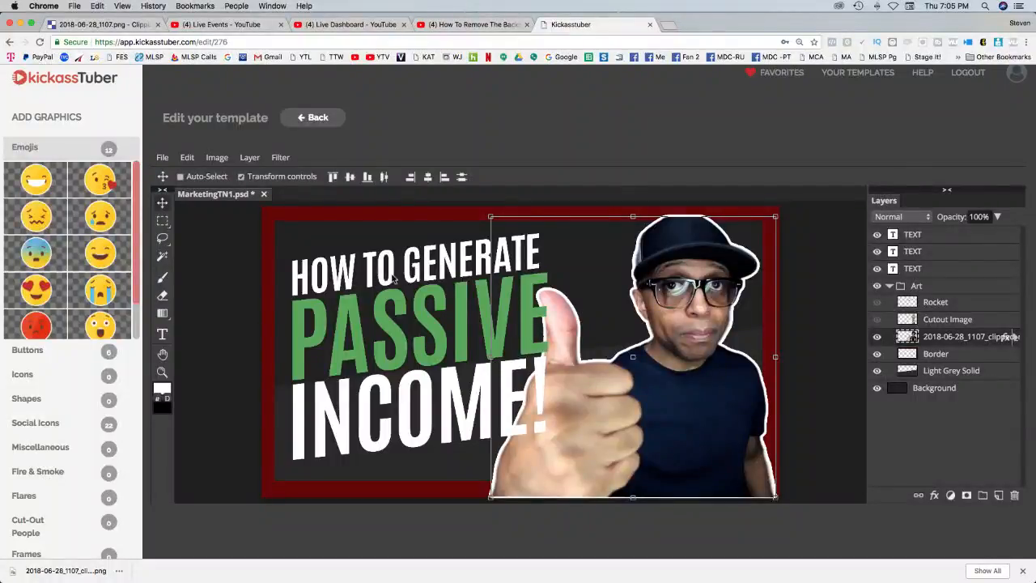
Toggle the visibility of the three TEXT layers and the Art group to identify what each contains, leaving all of them shown
left_click(877, 235)
left_click(878, 236)
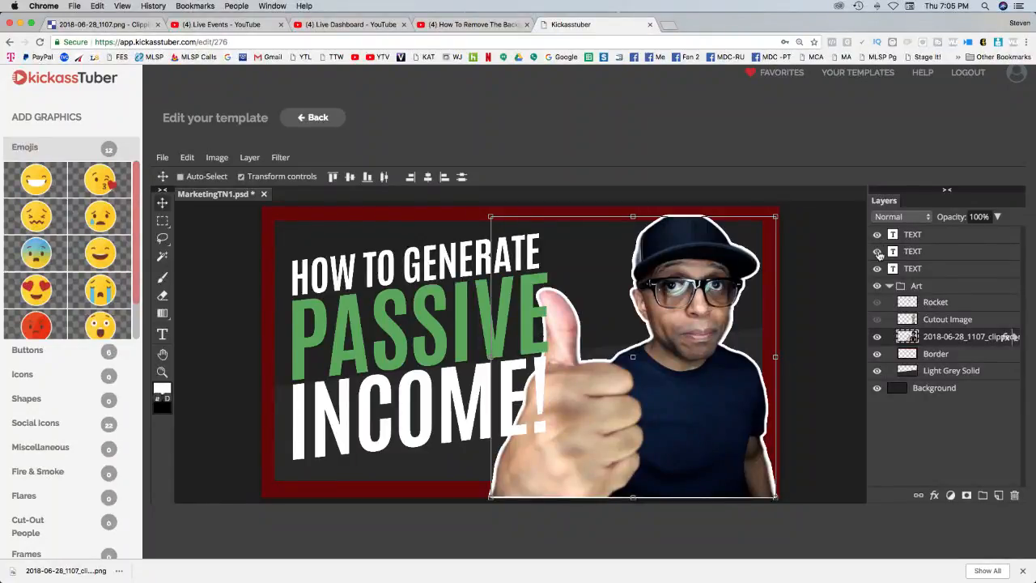
left_click(875, 252)
left_click(875, 252)
left_click(877, 269)
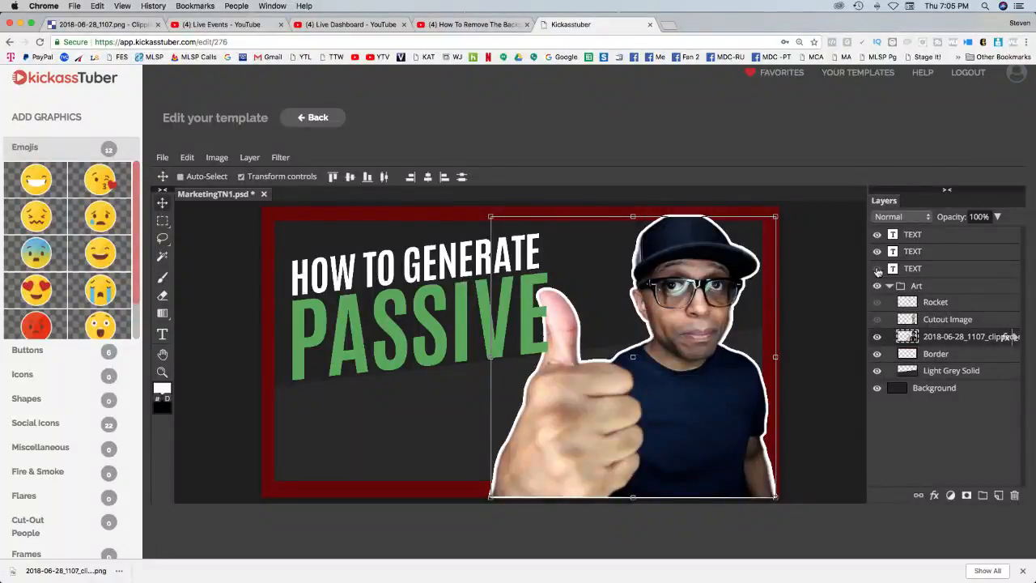
left_click(877, 270)
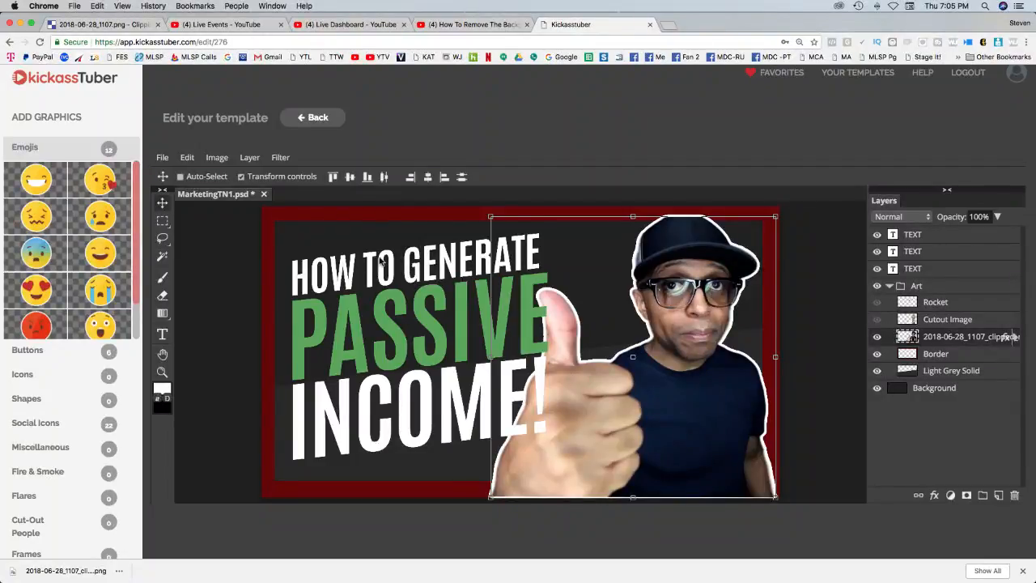
left_click(877, 252)
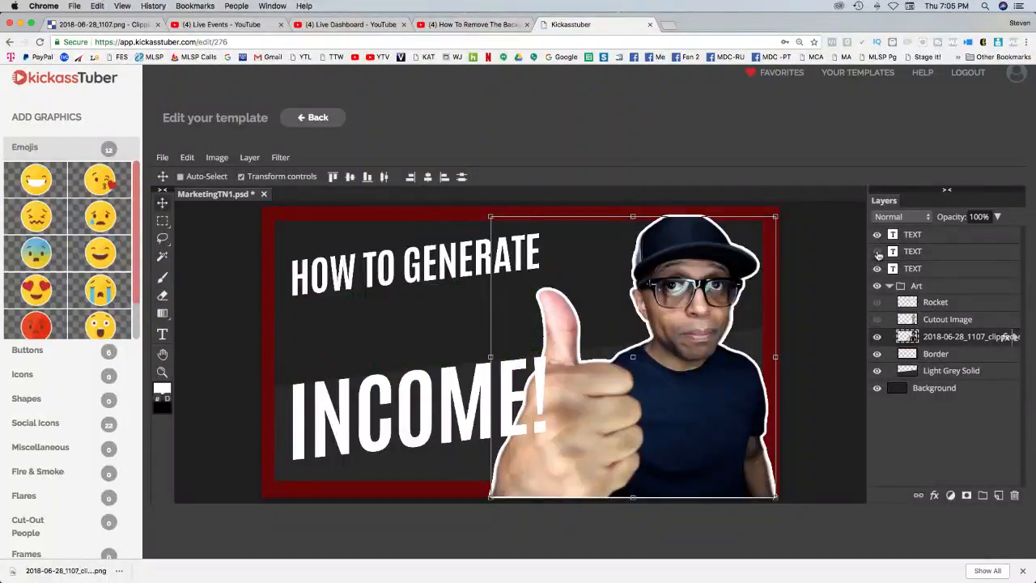
left_click(876, 252)
left_click(876, 269)
left_click(876, 269)
left_click(877, 286)
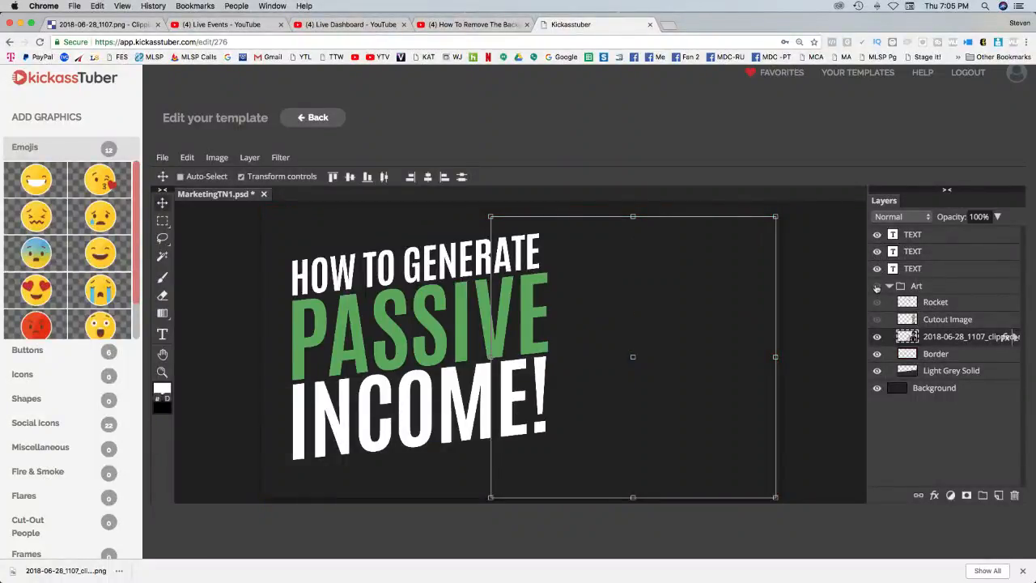
left_click(877, 286)
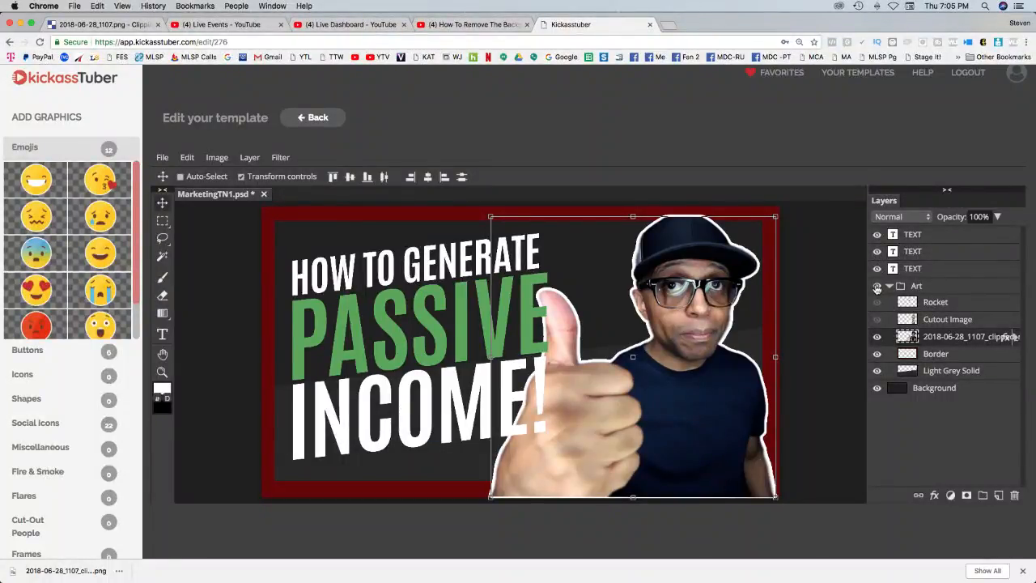
left_click(877, 235)
left_click(878, 236)
Replace GENERATE with REMOVE in the headline's first line so it reads HOW TO REMOVE, and select the PASSIVE text layer
double_click(893, 236)
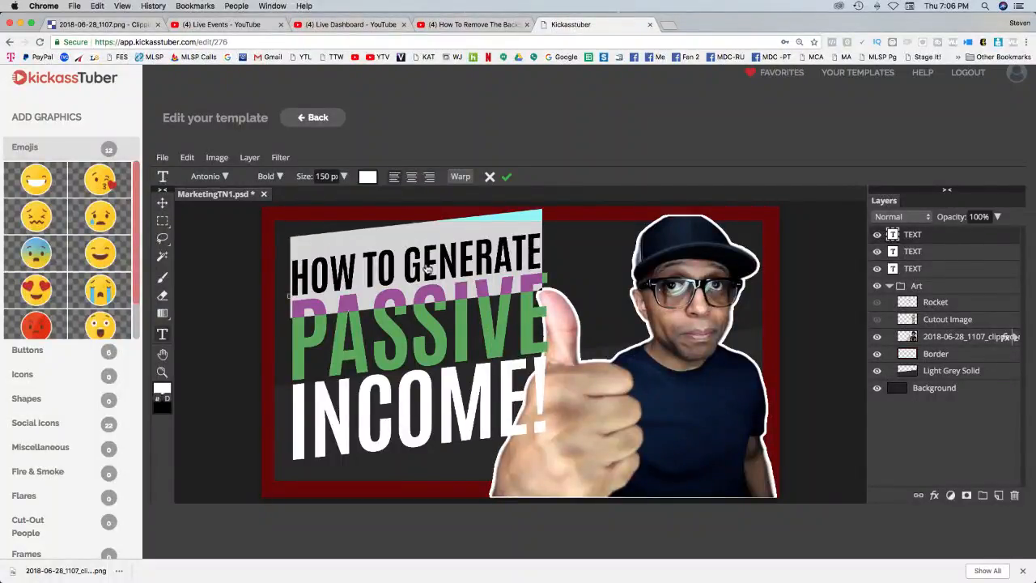
left_click(894, 236)
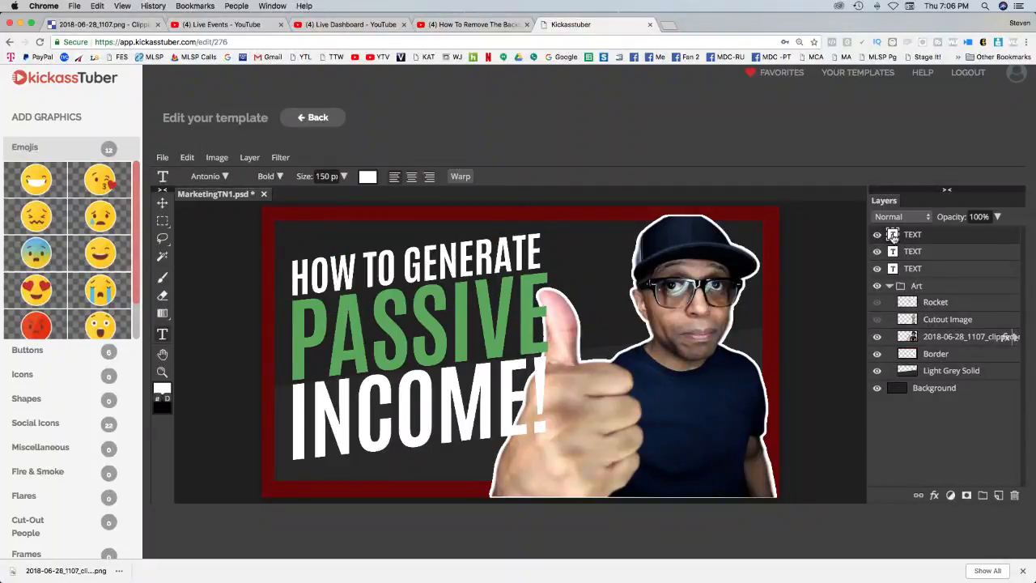
double_click(894, 236)
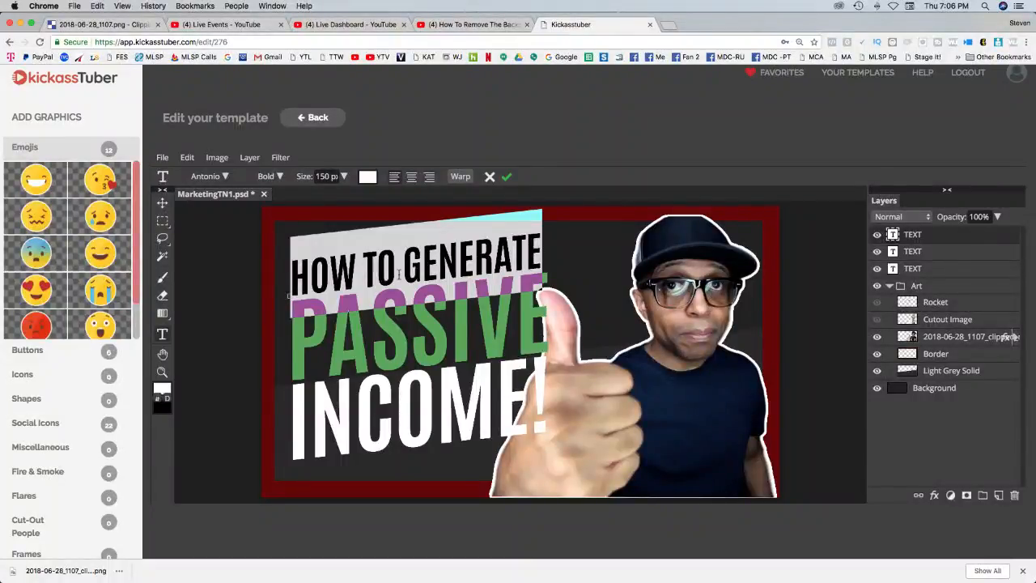
left_click_drag(405, 263, 540, 256)
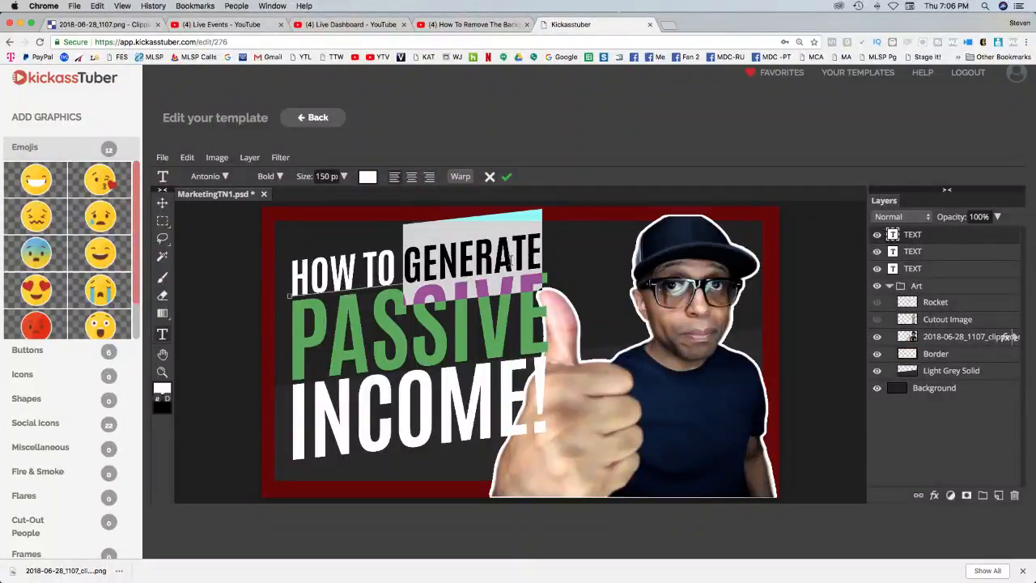
type("REMOVE")
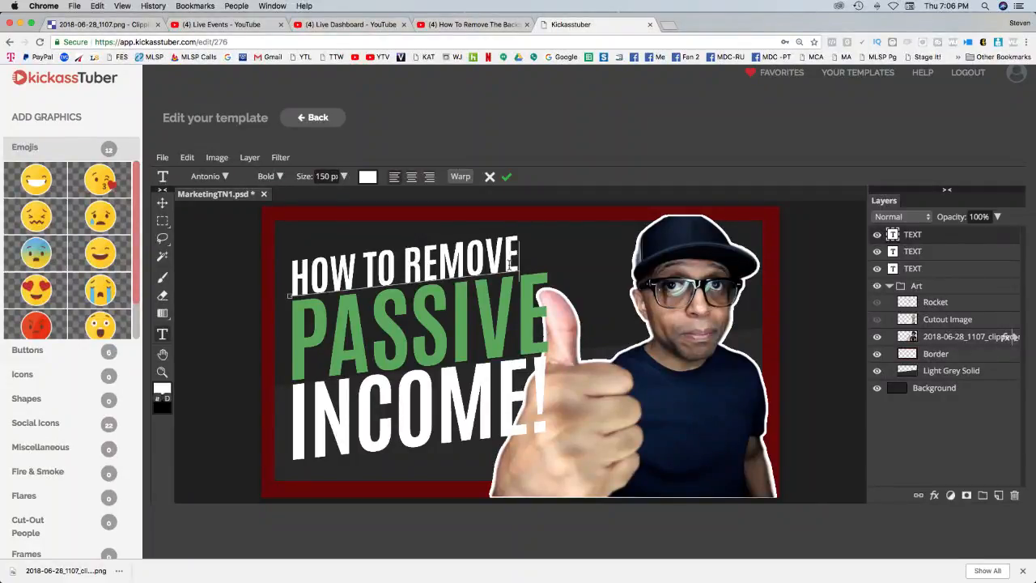
left_click(893, 254)
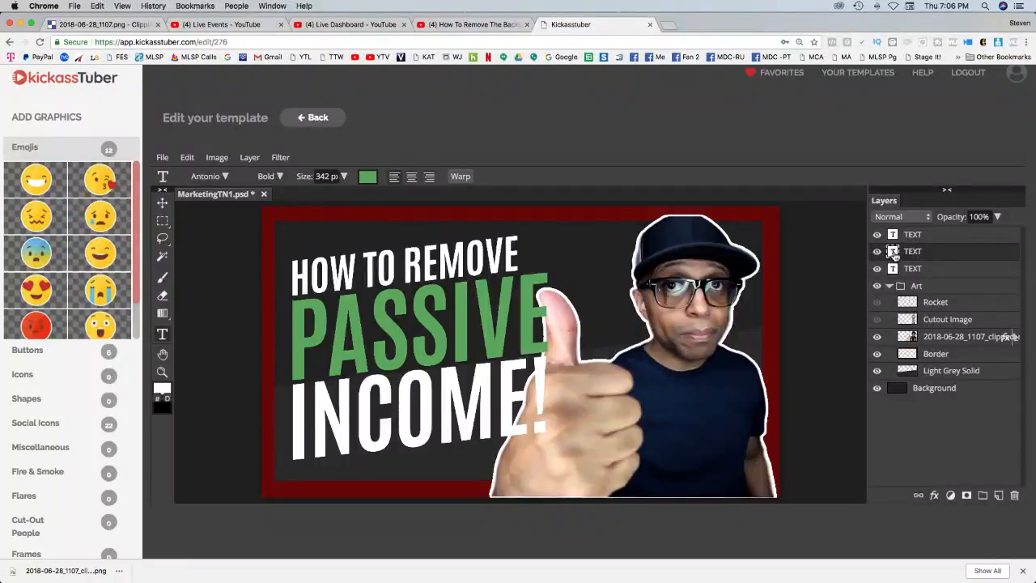
Replace PASSIVE with BACKGROUND in the green second line of the headline
double_click(893, 254)
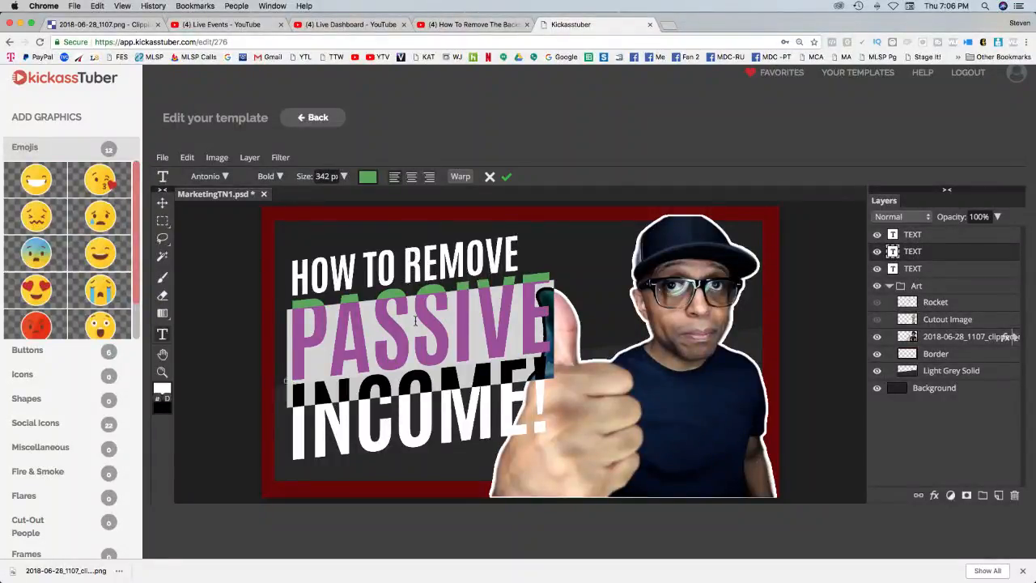
type("BA")
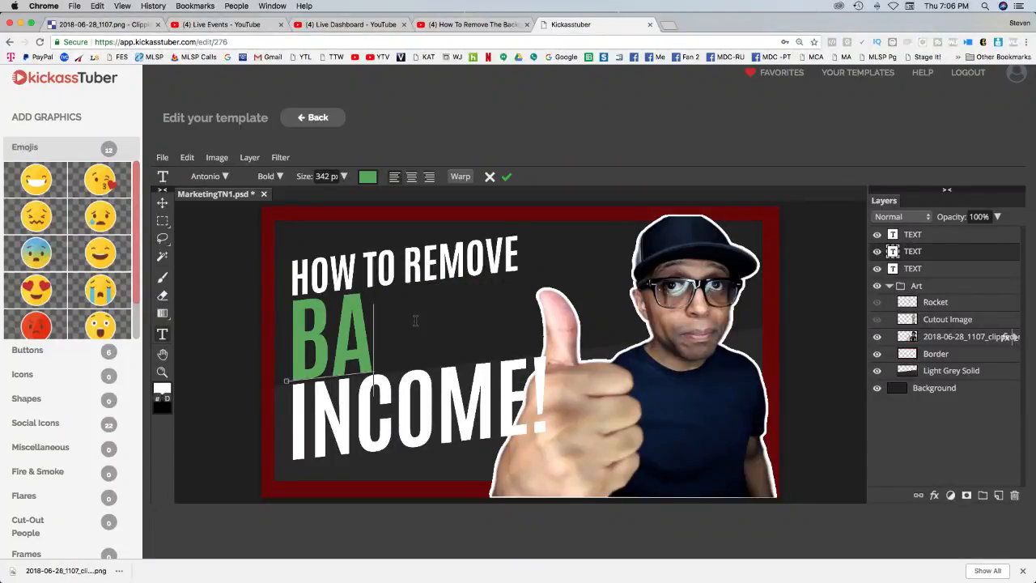
type("CKGROUND")
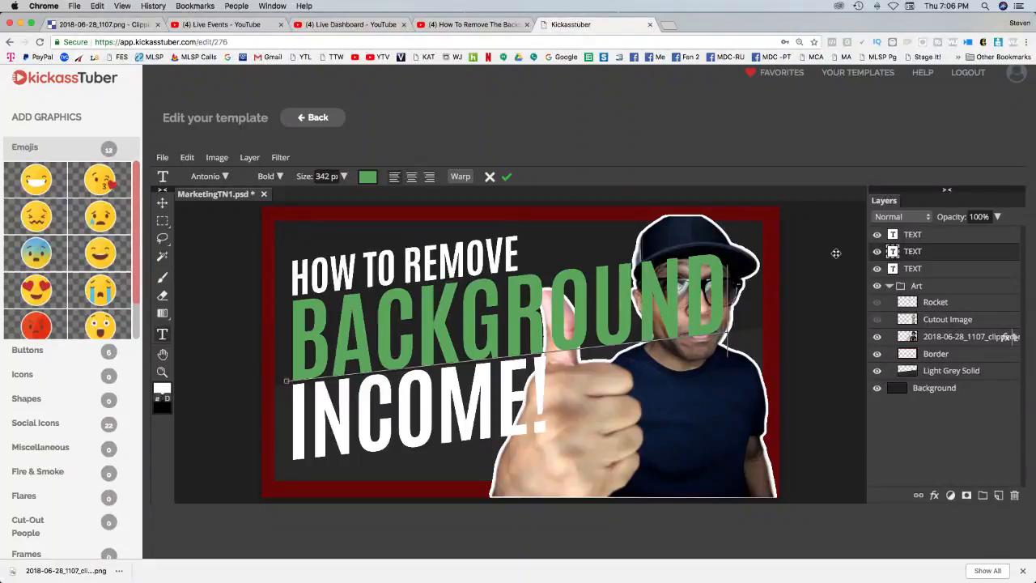
left_click(162, 204)
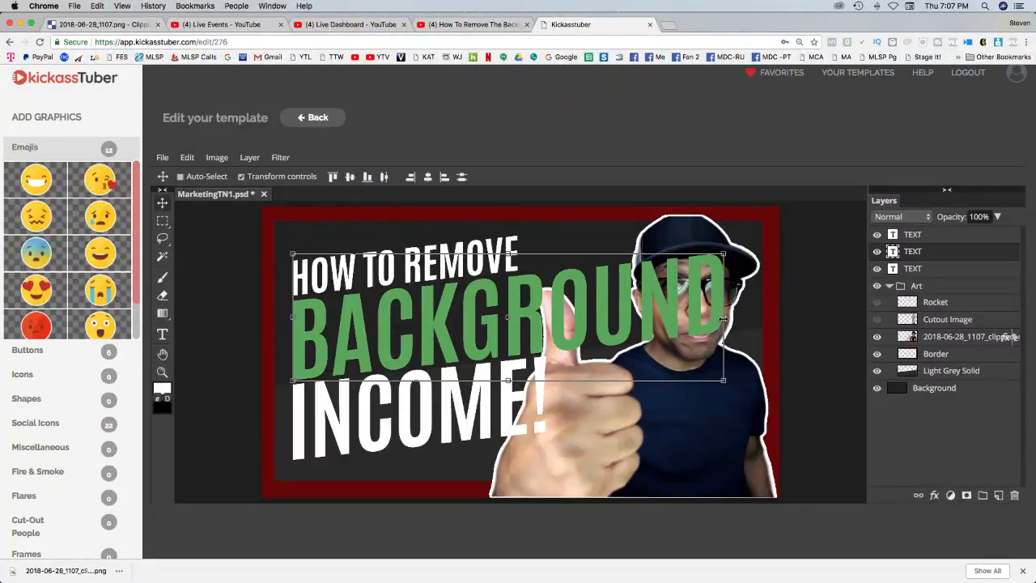
left_click_drag(723, 319, 564, 328)
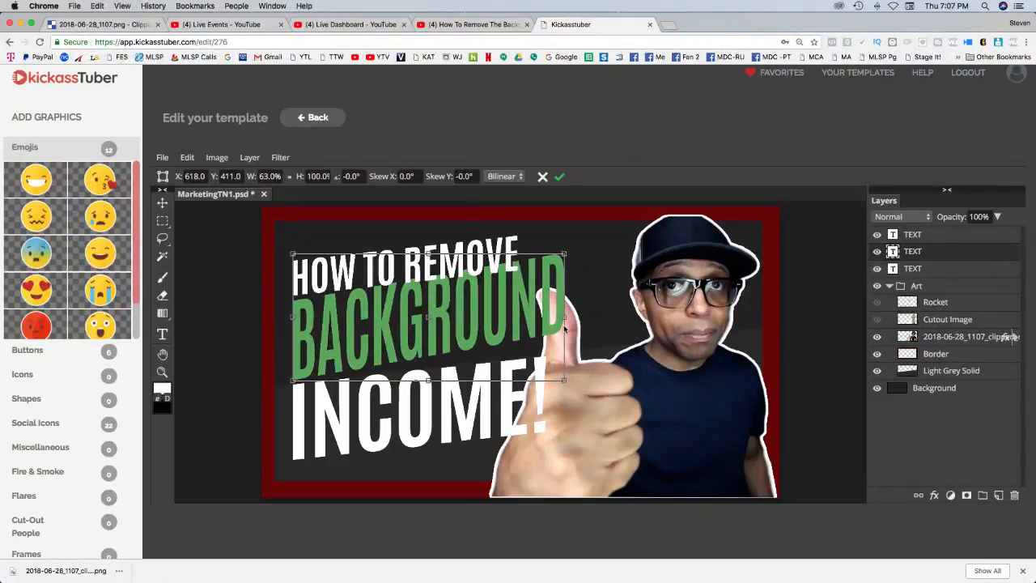
key("Escape")
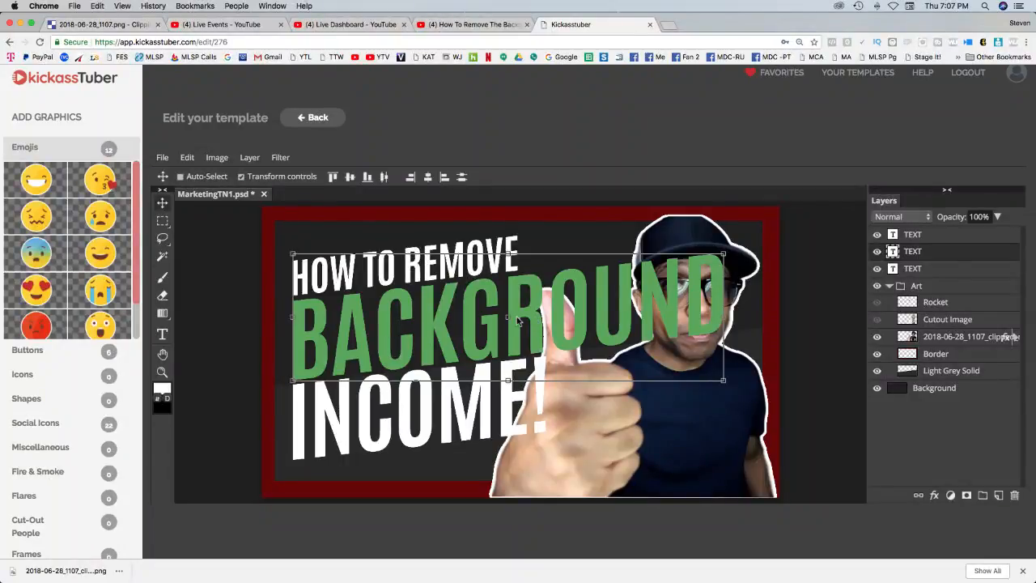
Reduce the BACKGROUND text's font size to 204 px so the word ends at the thumb
double_click(893, 252)
left_click(322, 176)
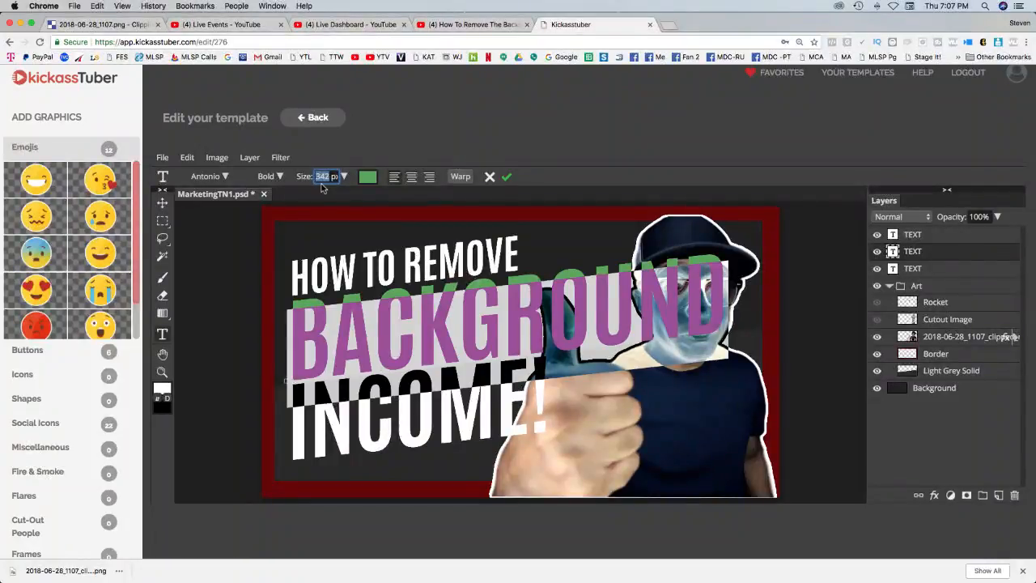
type("300")
key("Return")
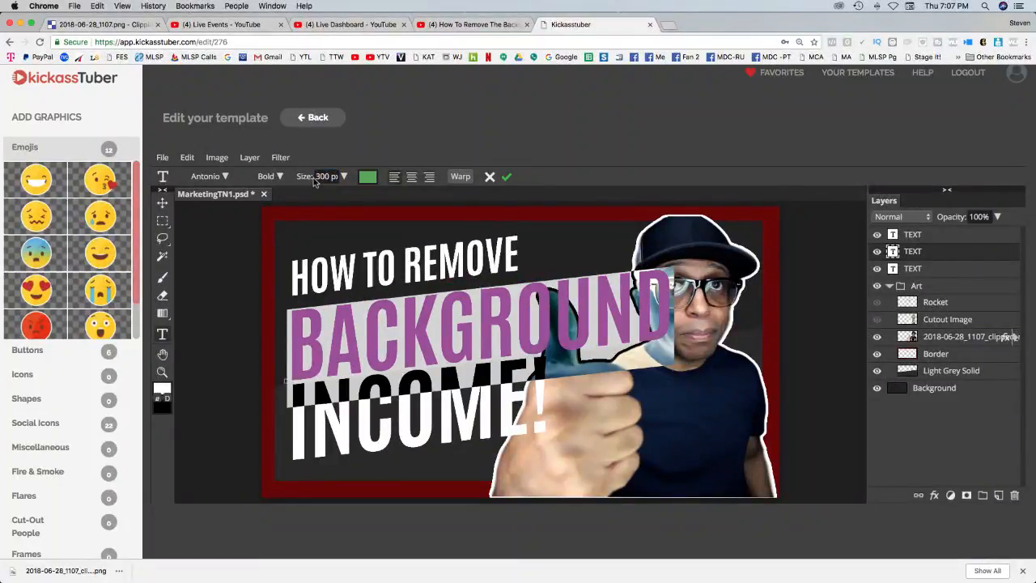
double_click(324, 177)
type("200")
key("Return")
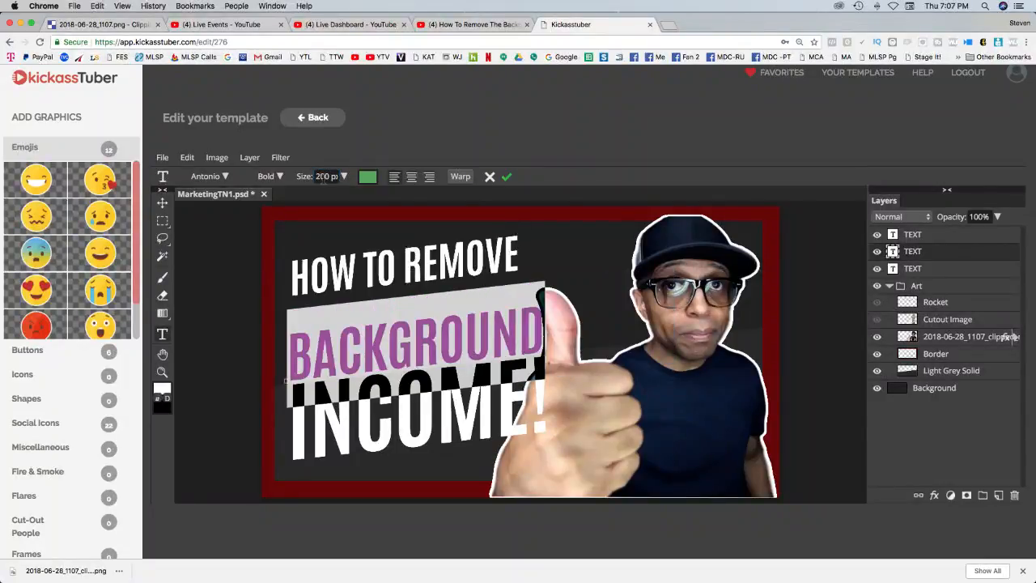
type("204")
key("Return")
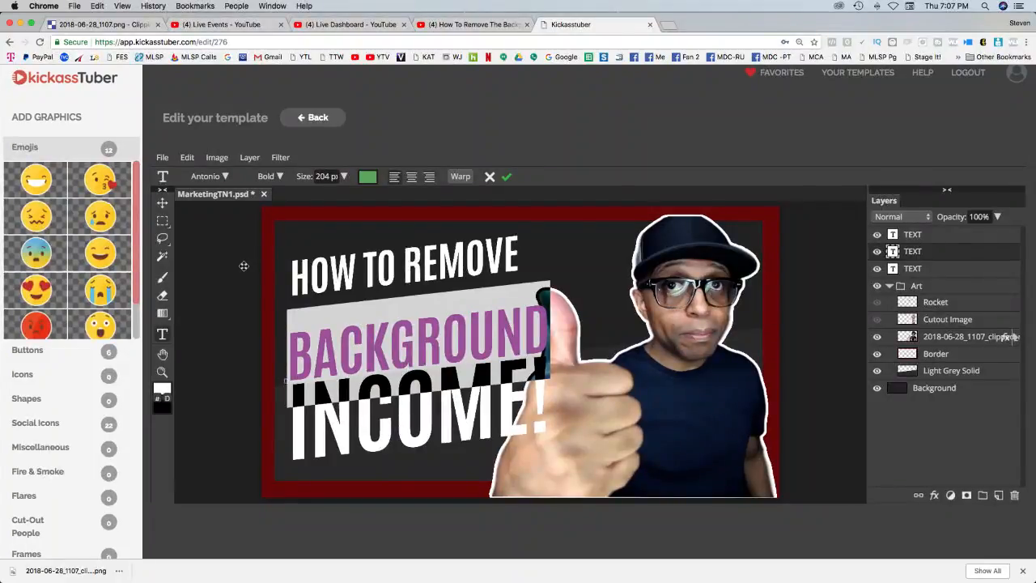
Move the BACKGROUND text up and slightly left so it sits directly beneath HOW TO REMOVE
left_click(904, 236)
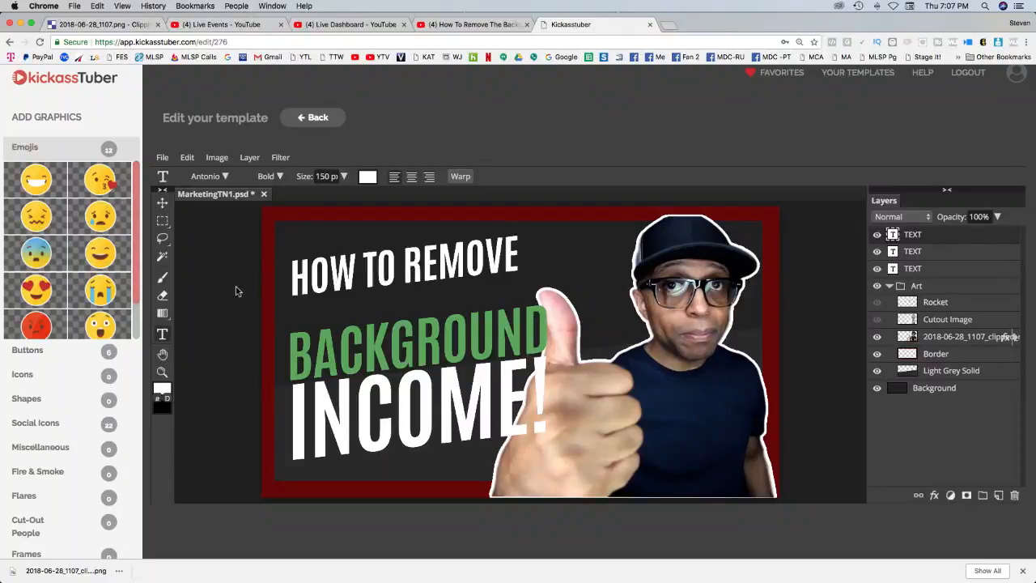
left_click(899, 252)
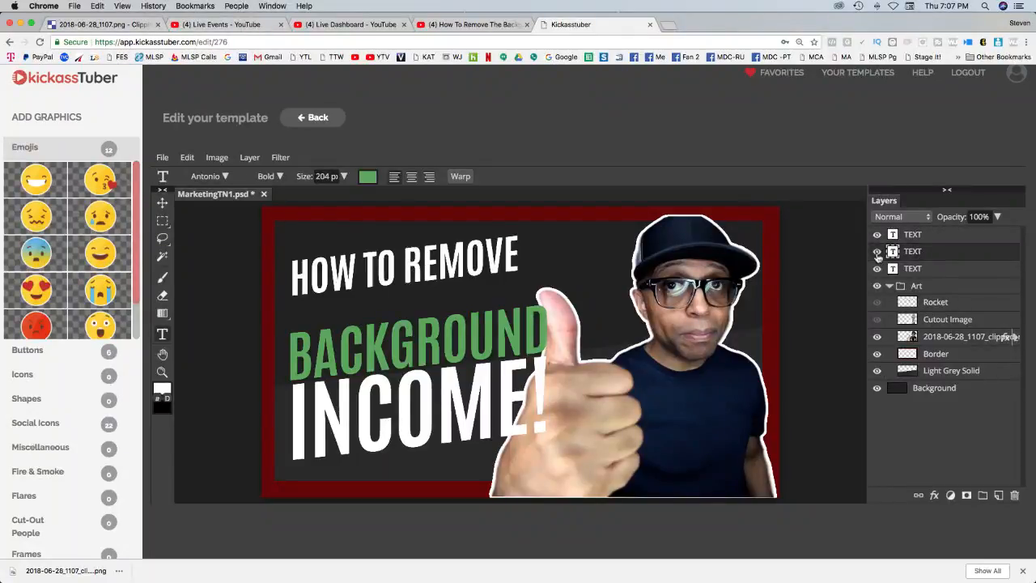
left_click(162, 203)
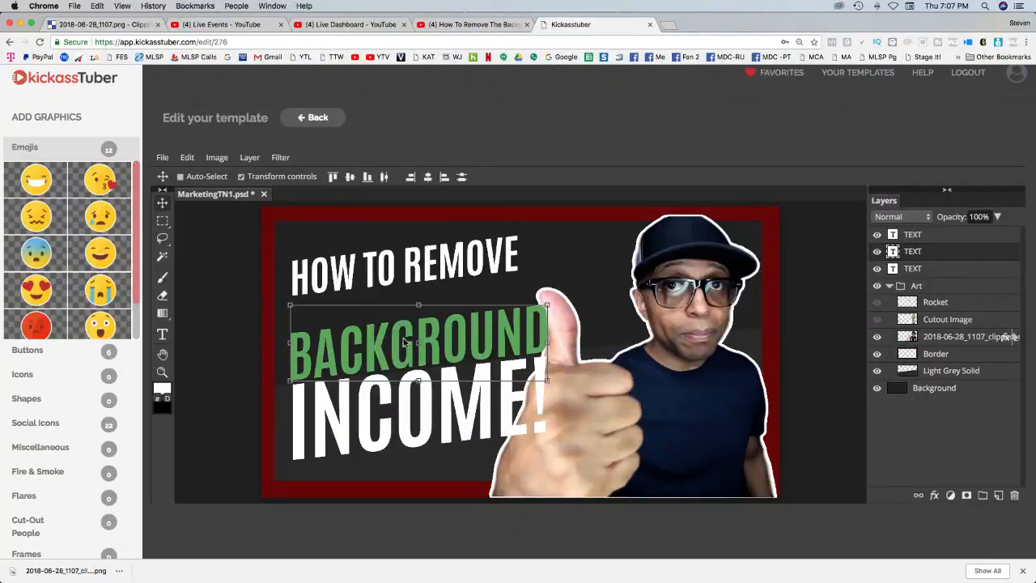
left_click_drag(403, 340, 390, 319)
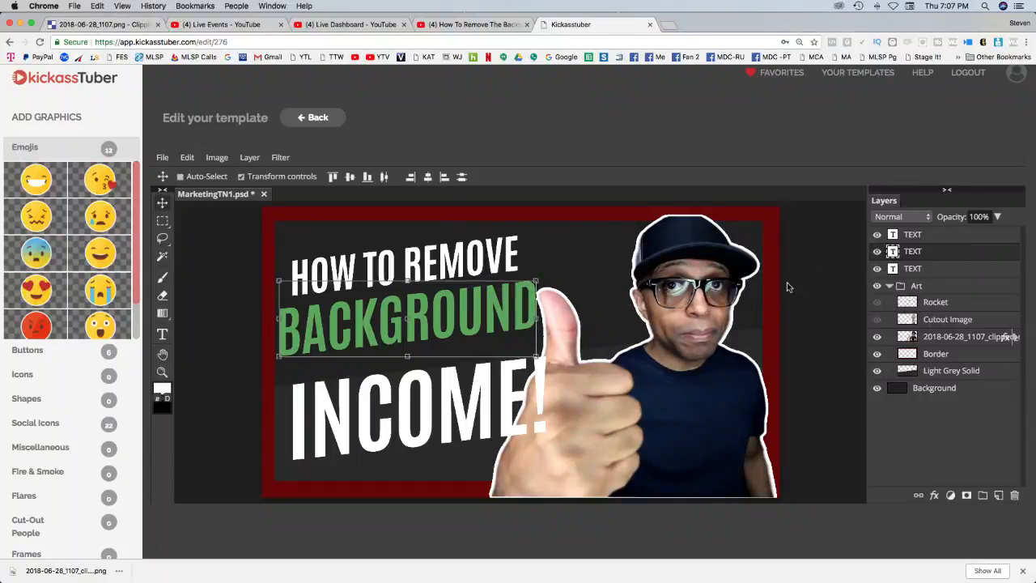
Set the BACKGROUND text's font size to 195 px and nudge it slightly up and right between the border and the thumb
double_click(892, 252)
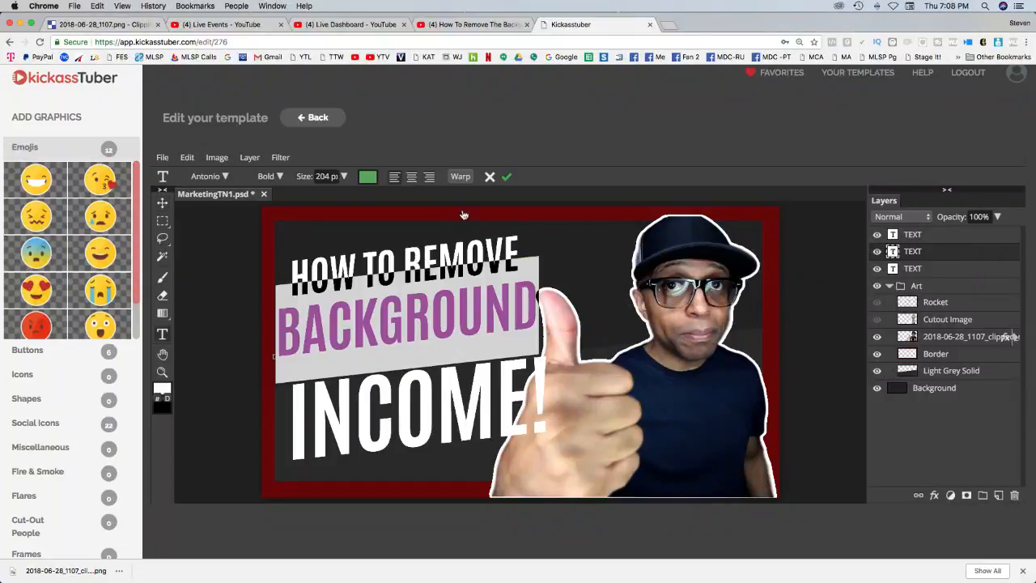
left_click(320, 176)
type("195")
key("Return")
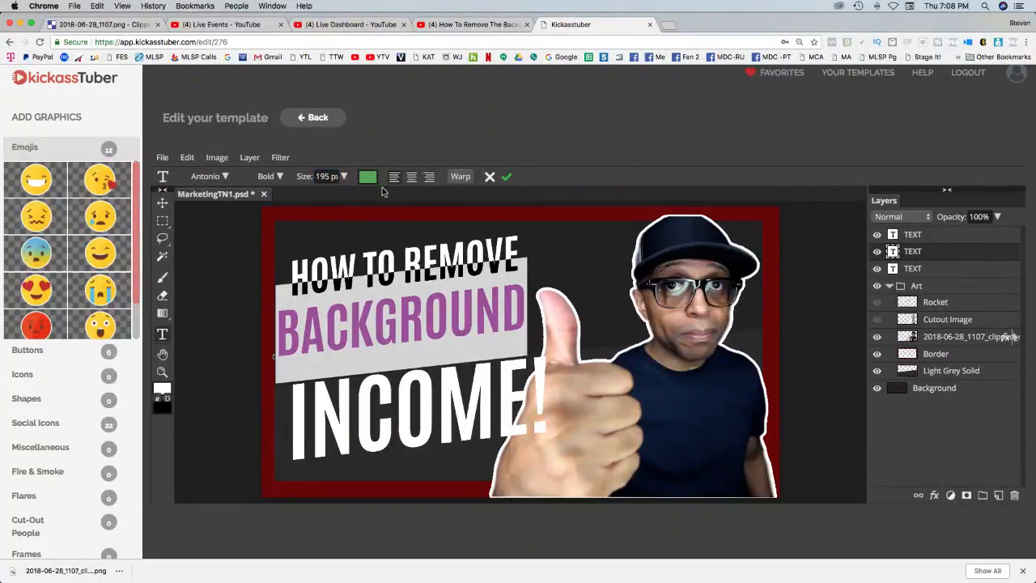
left_click(893, 251)
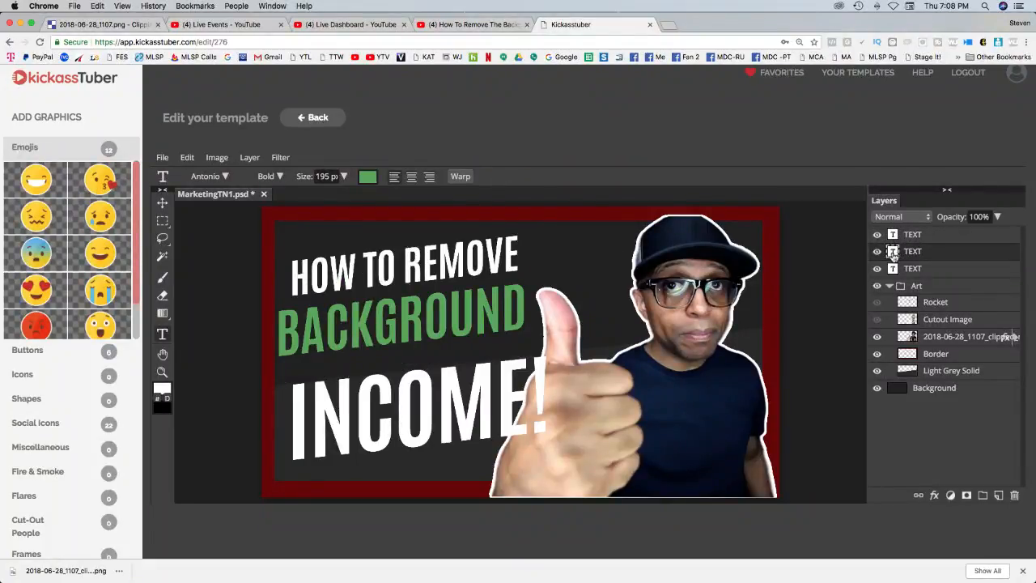
right_click(162, 221)
left_click(161, 202)
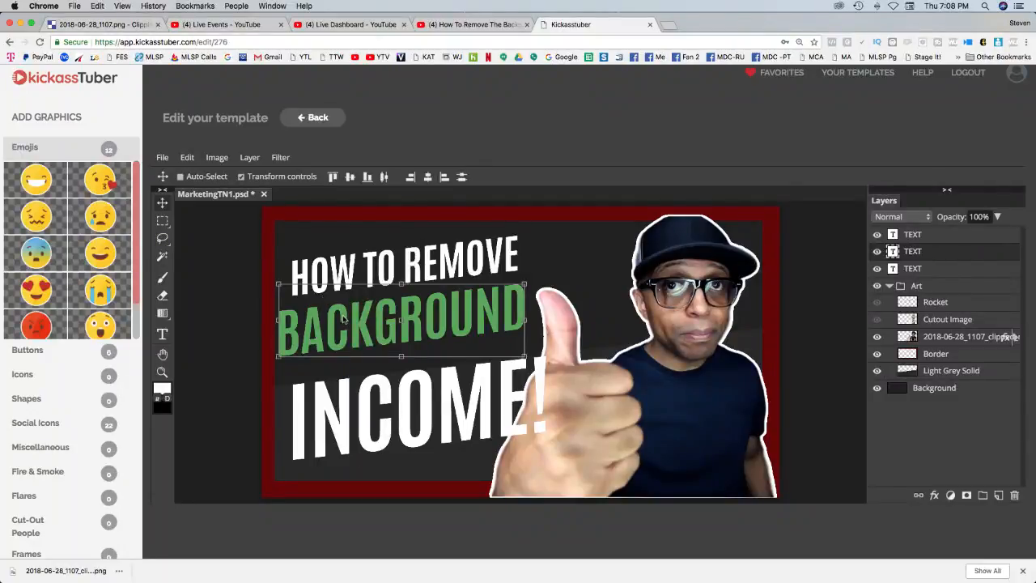
left_click_drag(344, 319, 347, 314)
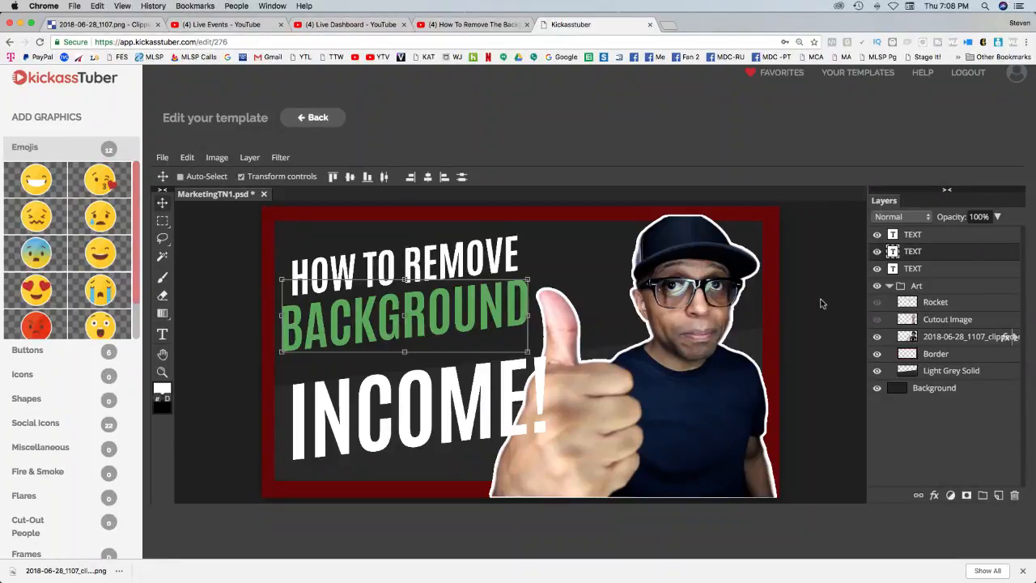
Replace INCOME! with IMAGES in the headline's third line
left_click(901, 271)
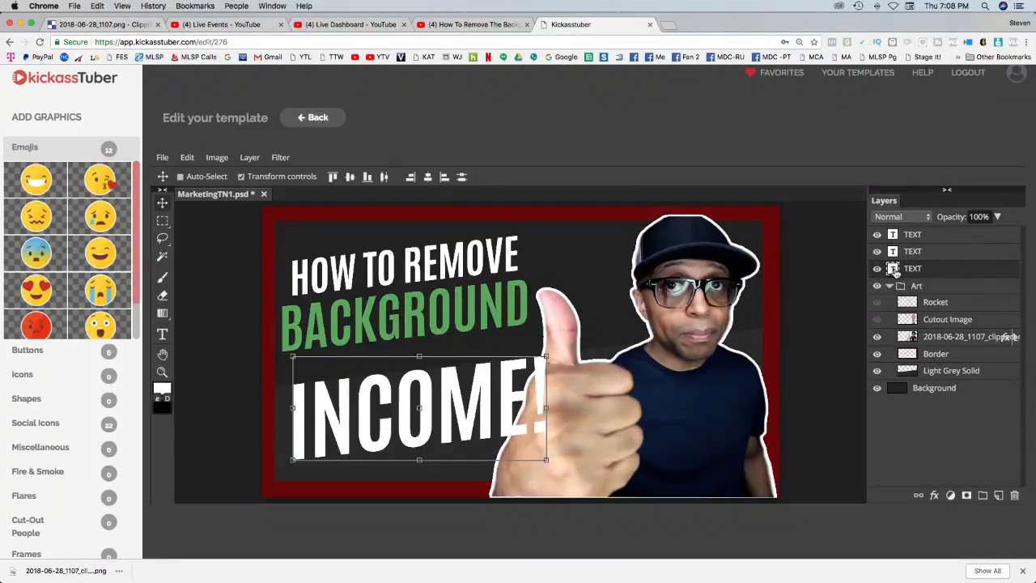
double_click(893, 271)
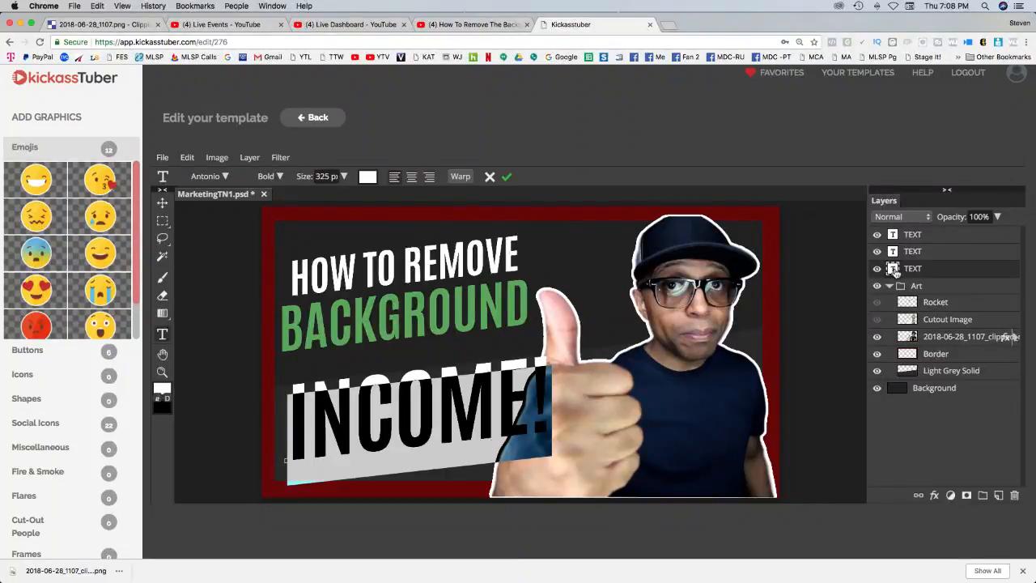
type("IMAGES")
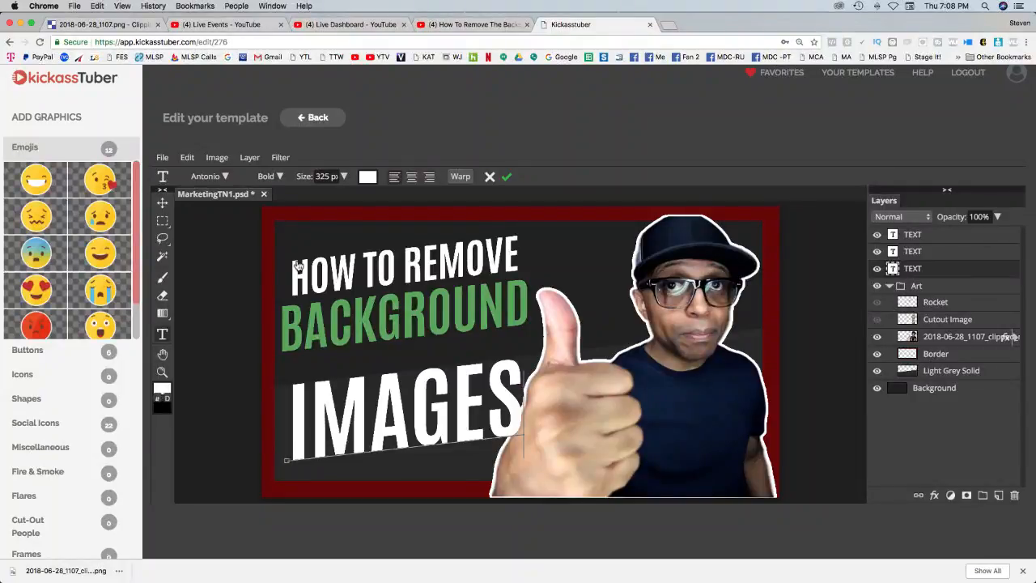
Move IMAGES up beneath BACKGROUND and shift HOW TO REMOVE left so all three headline lines share a left edge
left_click(162, 204)
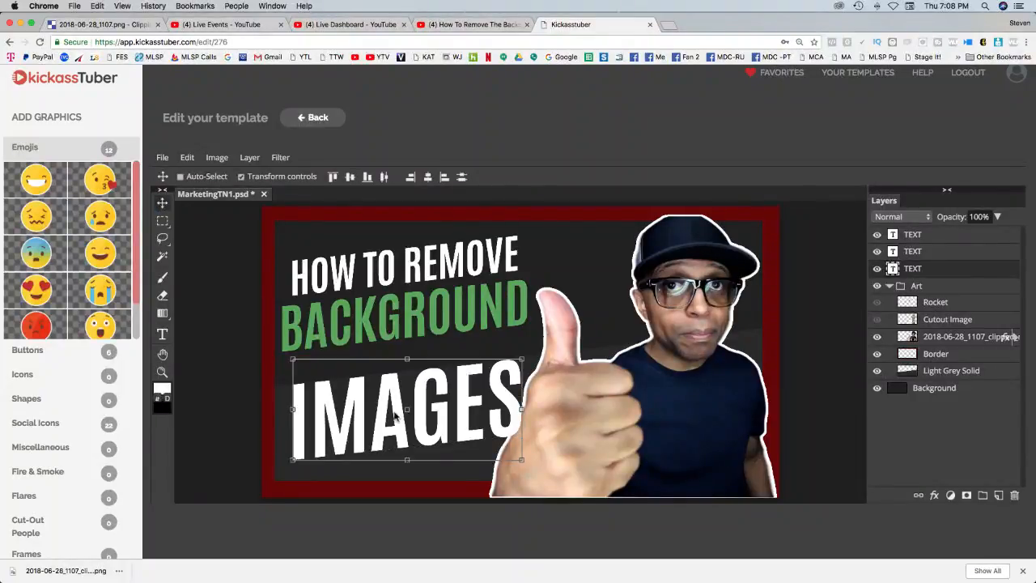
left_click_drag(393, 414, 377, 393)
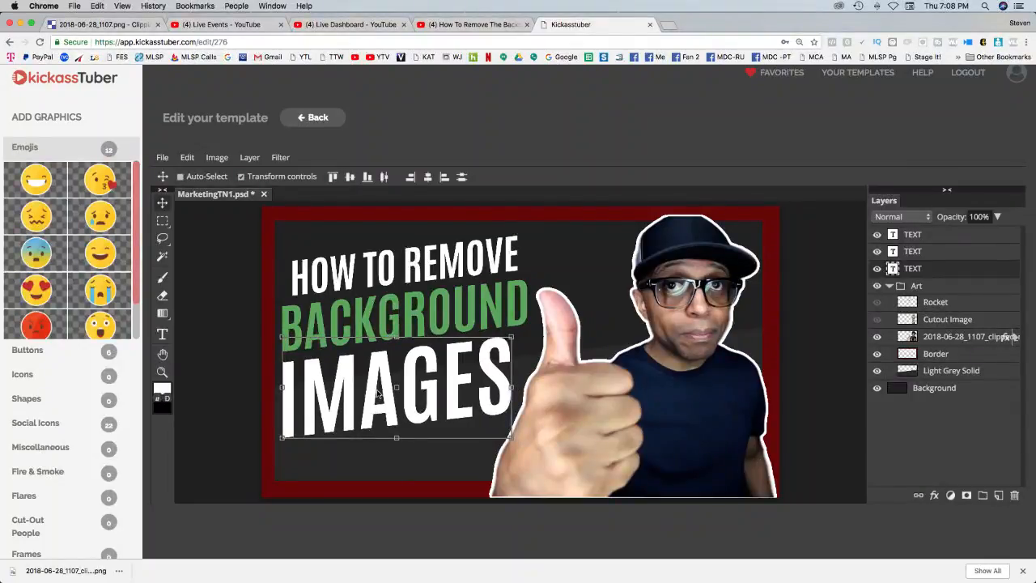
left_click(912, 236)
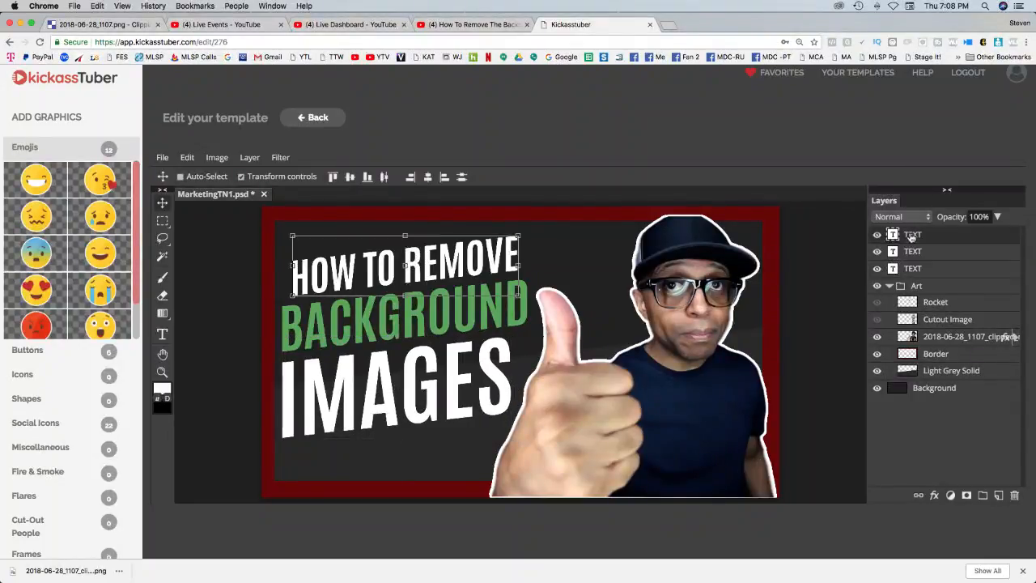
left_click_drag(341, 272, 331, 273)
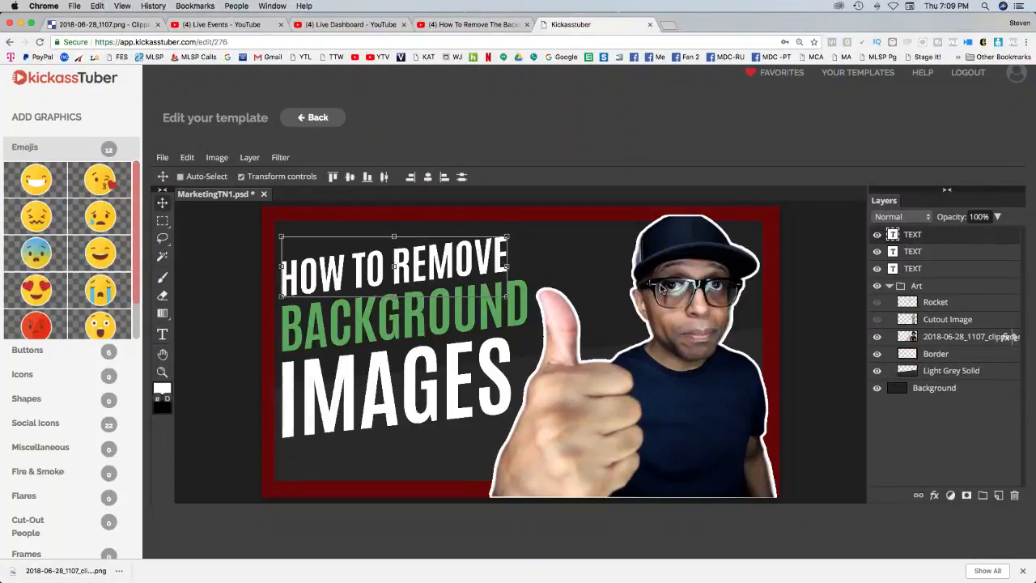
Scale the clipped photo proportionally to about 149.4% and shift it right so the thumb clears the end of BACKGROUND
left_click(921, 337)
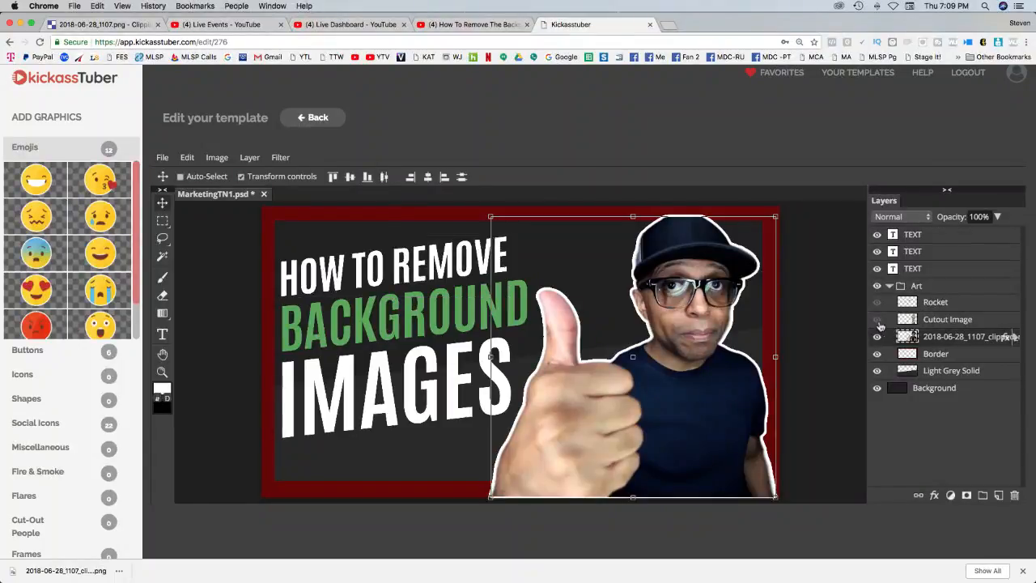
left_click(490, 216)
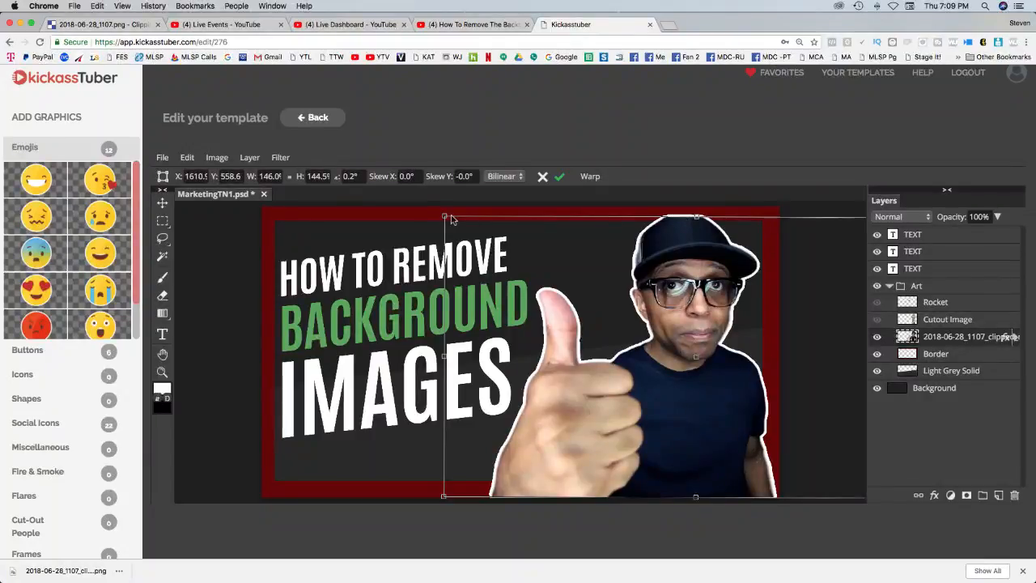
left_click_drag(444, 219, 426, 207)
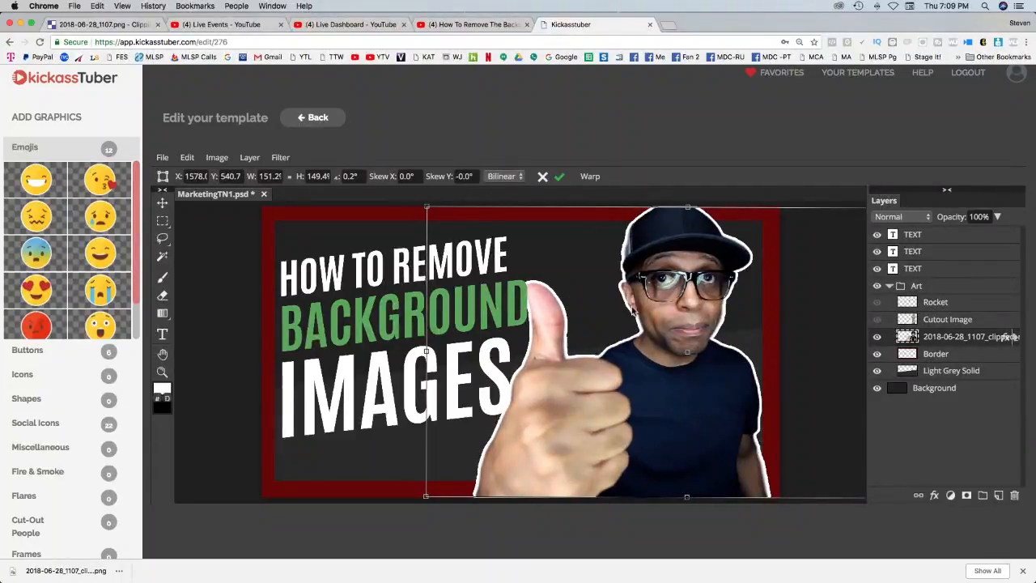
left_click(290, 178)
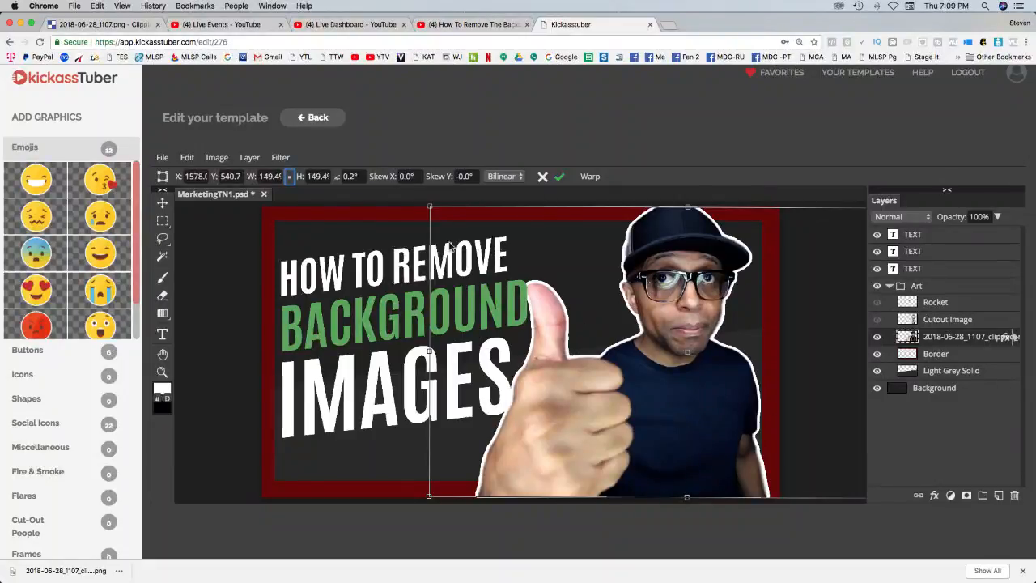
left_click(290, 177)
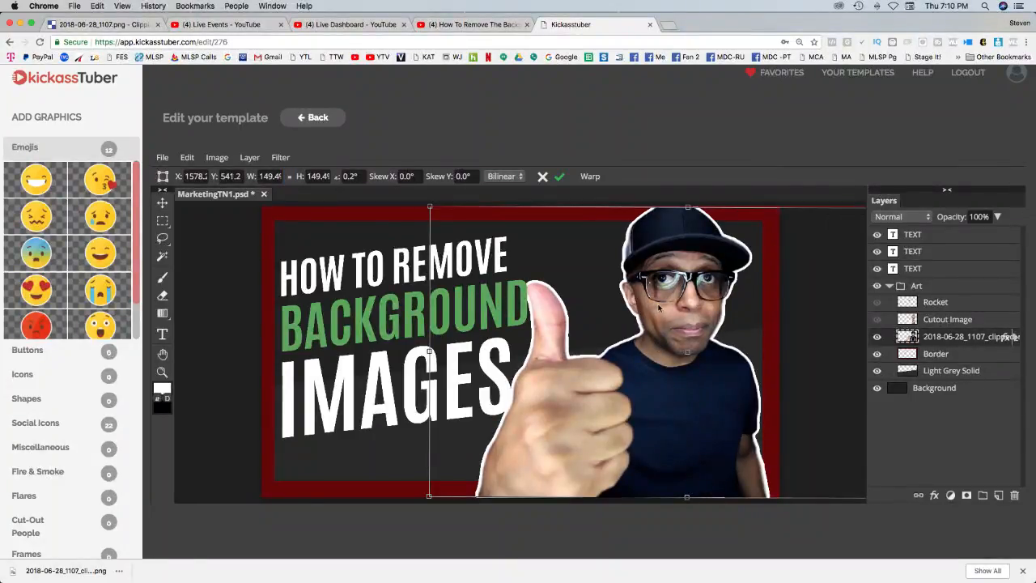
mouse_move(661, 314)
left_mouse_down()
mouse_move(672, 312)
mouse_move(650, 309)
mouse_move(670, 309)
left_mouse_up()
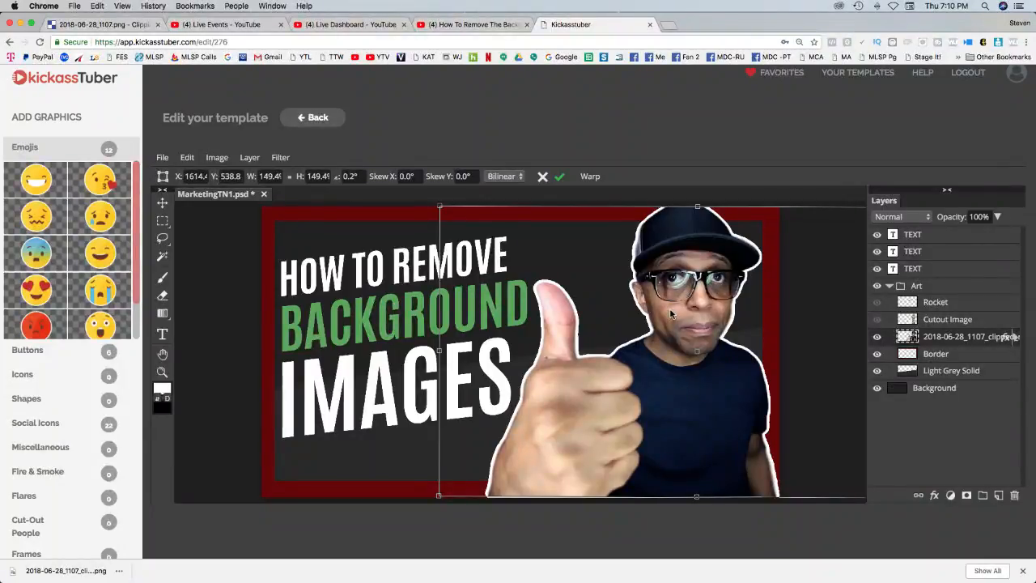
Set the white outside stroke on the clipped photo layer to 3 px in its layer style
right_click(920, 340)
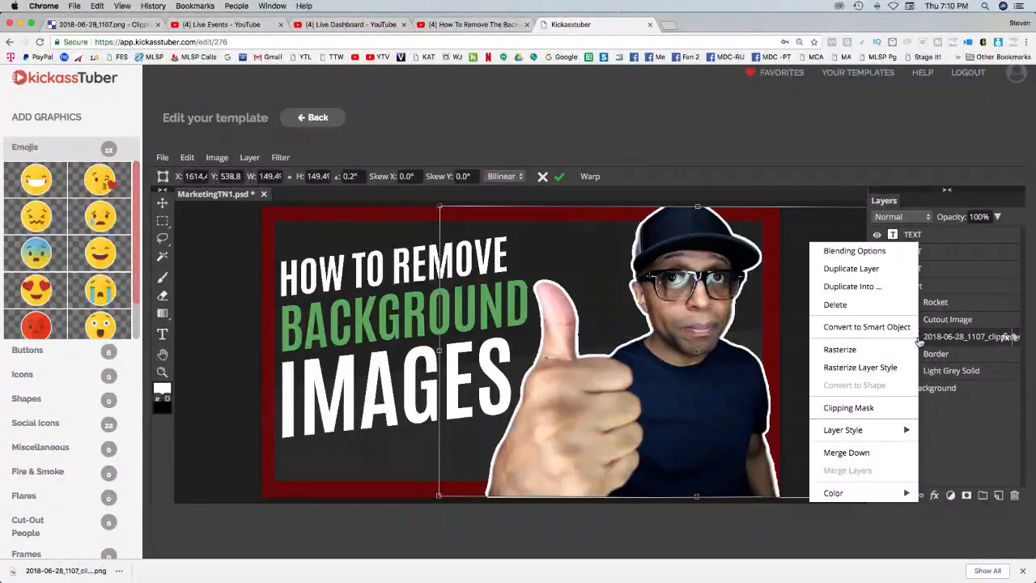
left_click(868, 251)
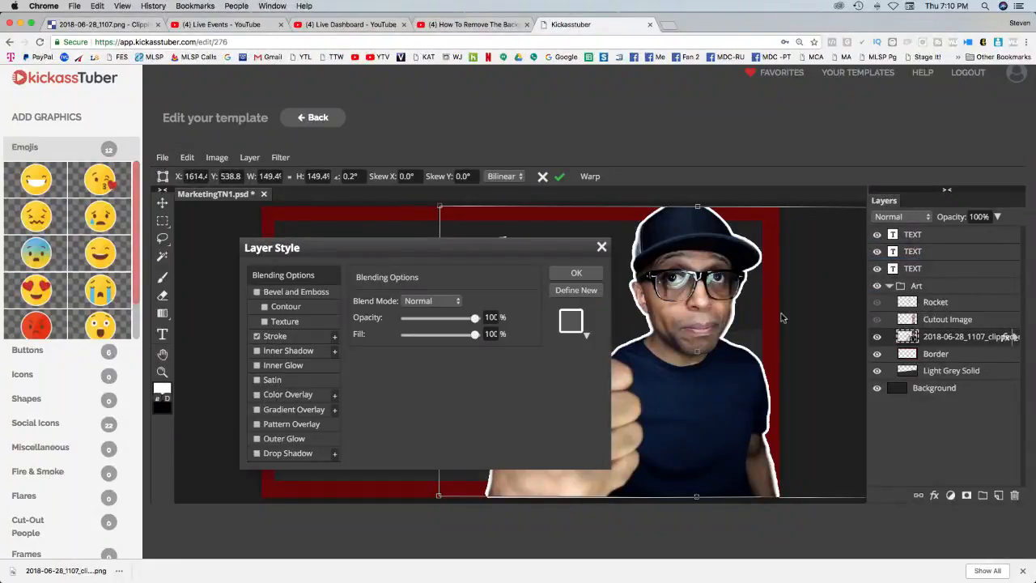
left_click(281, 337)
left_click(488, 301)
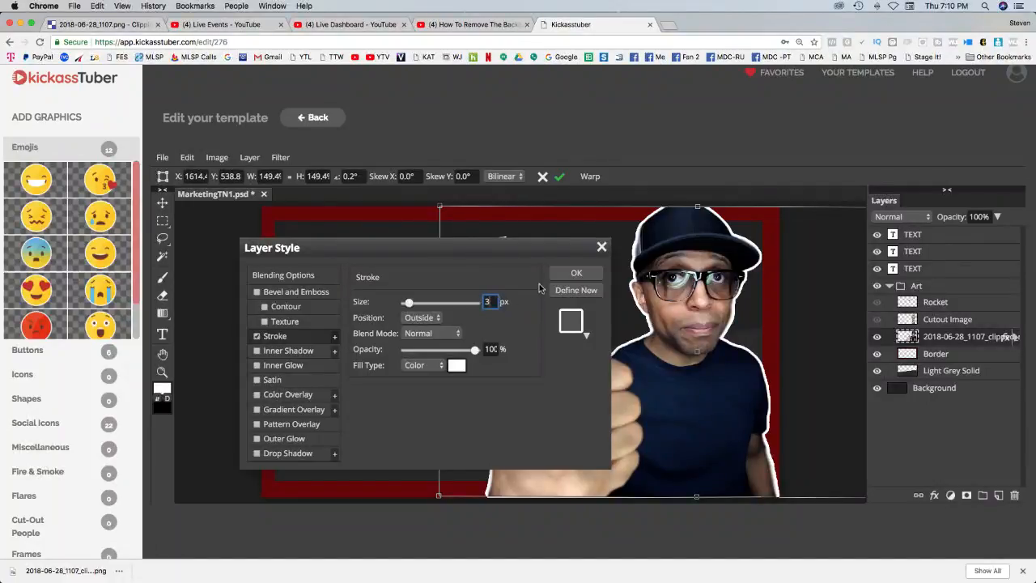
left_click(576, 273)
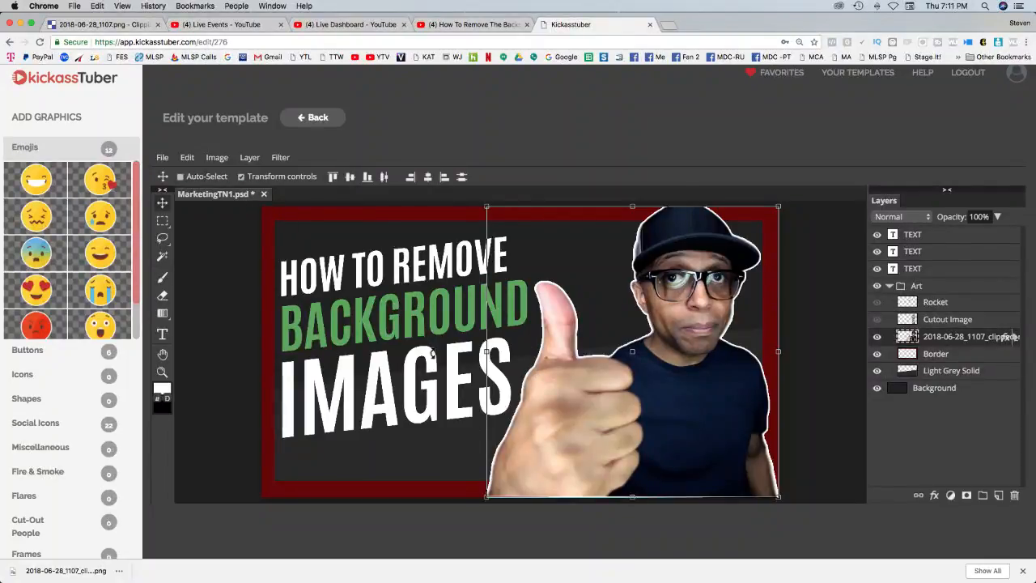
Save the template and export the finished thumbnail as a PNG at 1920 × 1080 px and 100% quality
left_click(161, 157)
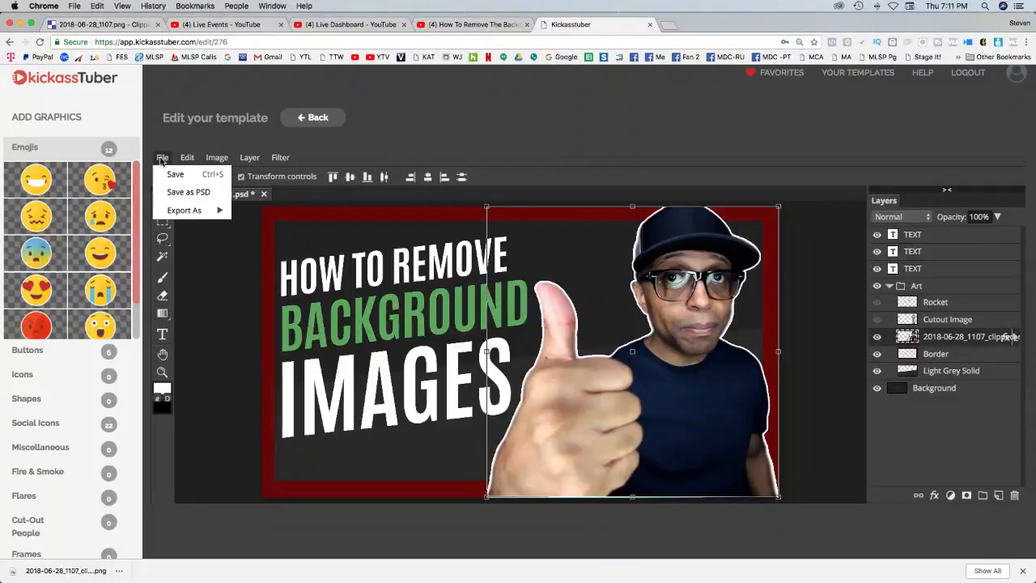
left_click(166, 169)
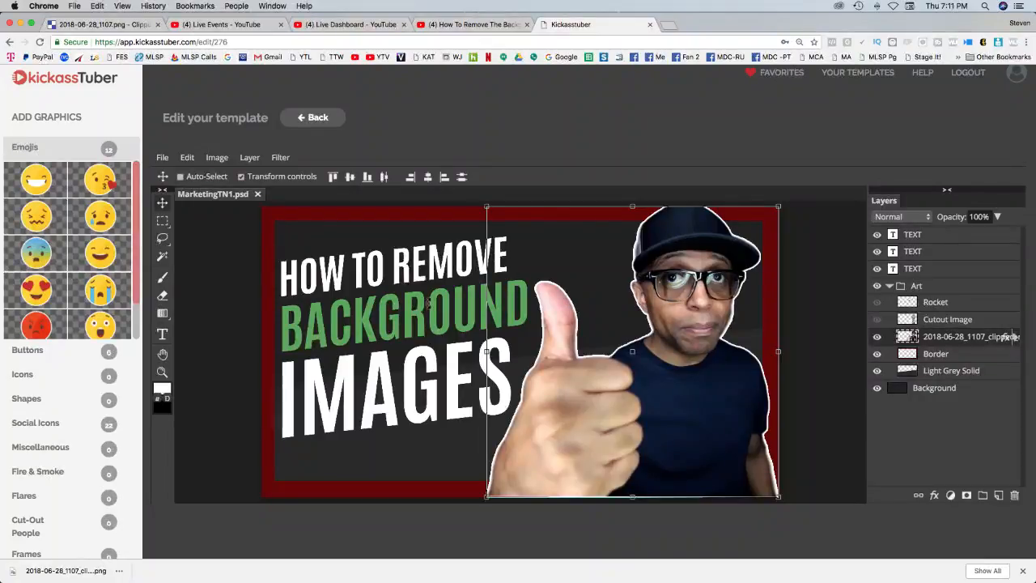
left_click(162, 157)
mouse_move(219, 210)
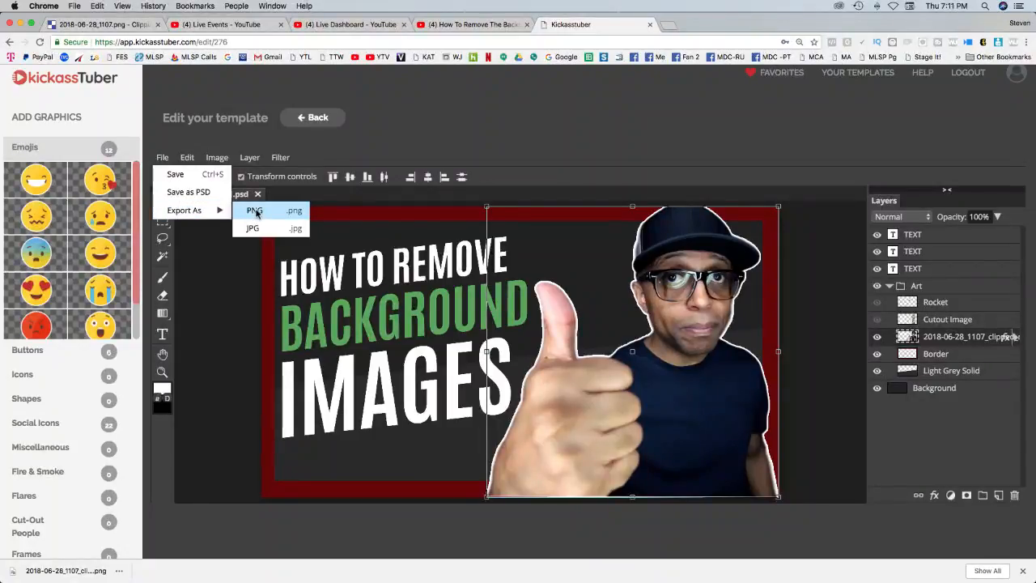
left_click(255, 211)
left_click_drag(325, 253, 315, 228)
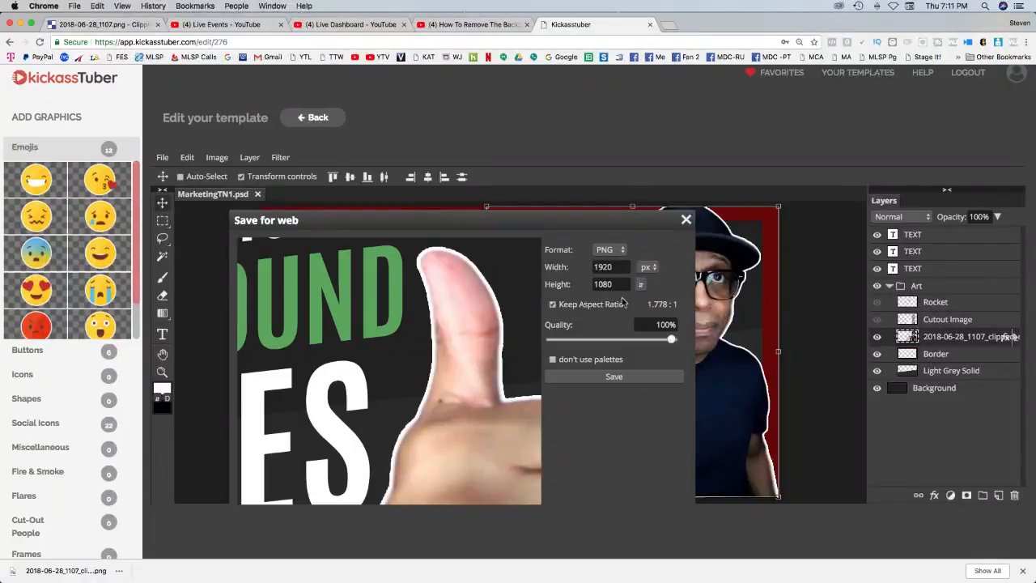
left_click(614, 377)
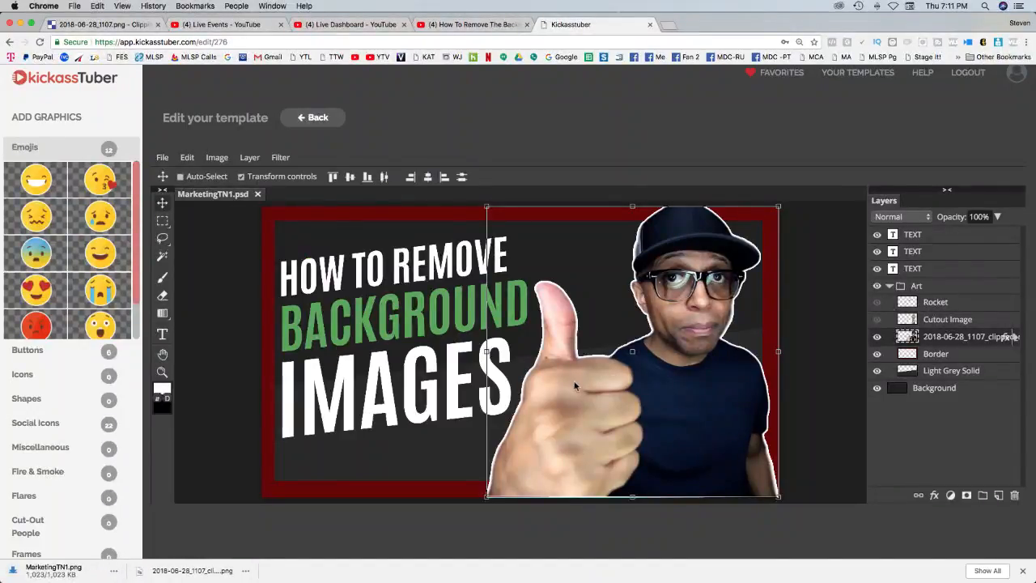
Show the downloaded MarketingTN1.png in Finder, inspect it in a full-size Quick Look preview, and close the preview
left_click(118, 572)
left_click(142, 547)
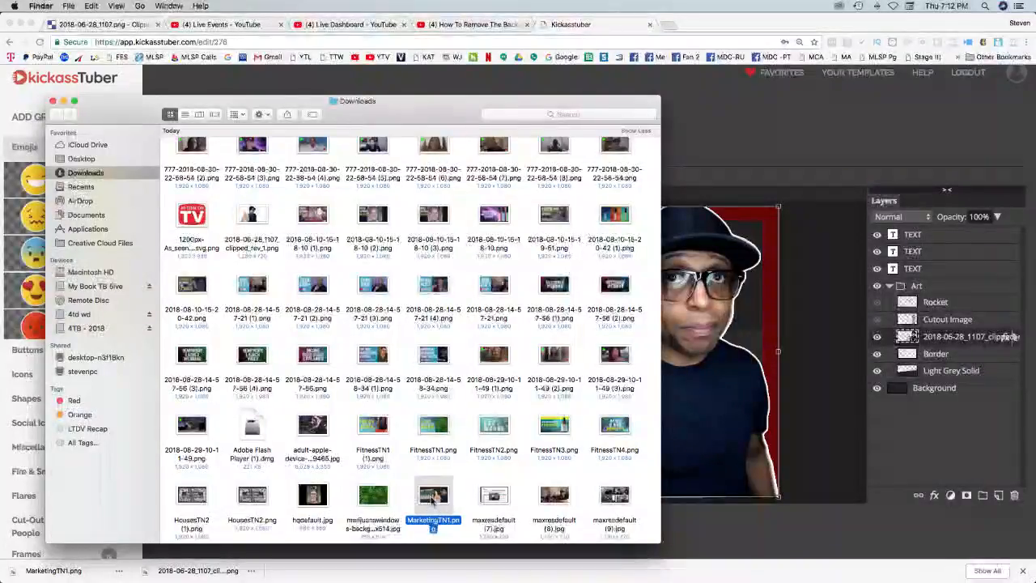
key("space")
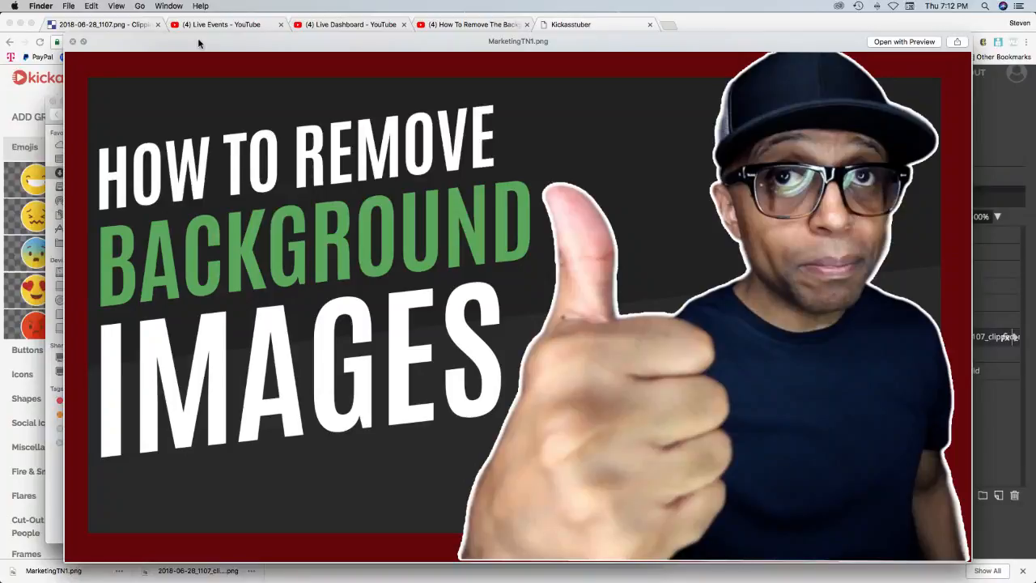
mouse_move(229, 44)
left_mouse_down()
mouse_move(270, 47)
mouse_move(238, 45)
left_mouse_up()
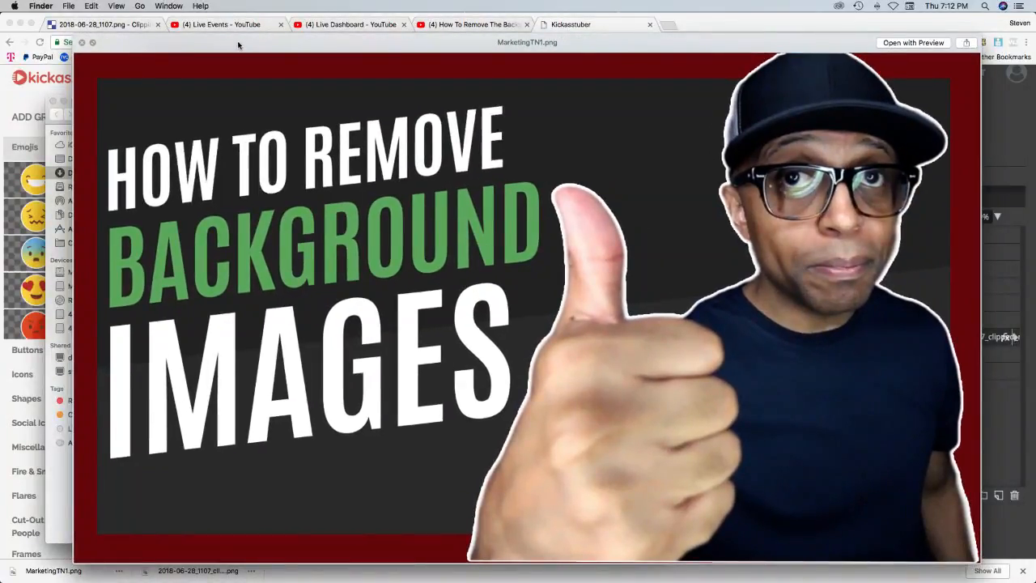
left_click_drag(238, 45, 270, 52)
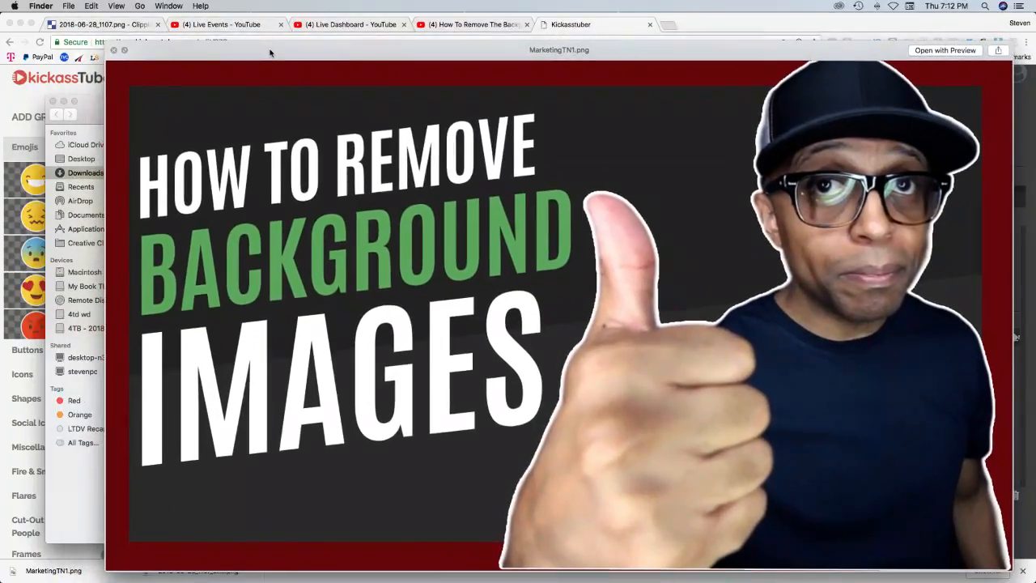
left_click(115, 49)
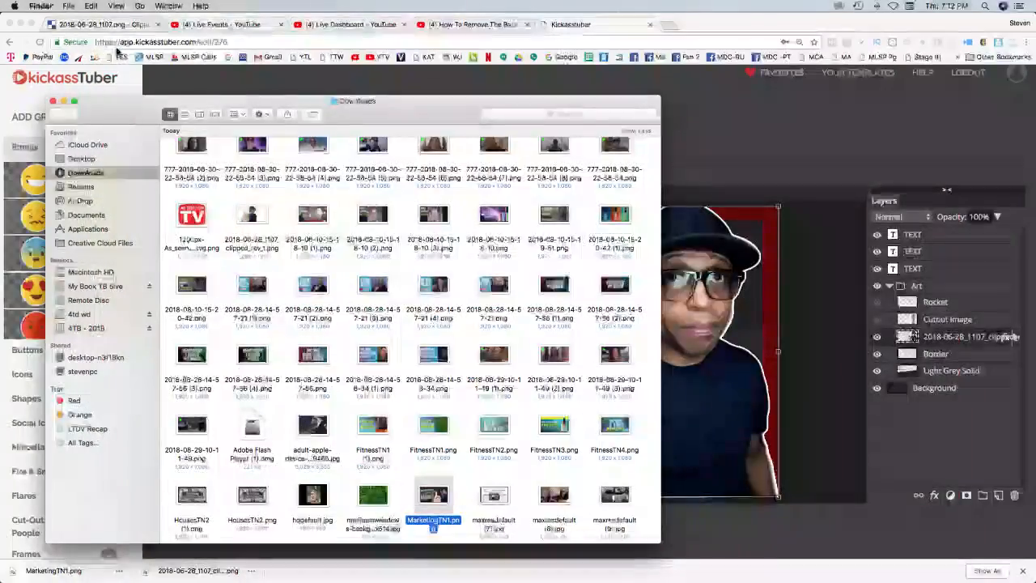
Switch to Clipping Magic to review the marked 2018-06-28_1107.png original beside its clipped result
left_click(251, 27)
left_click(251, 27)
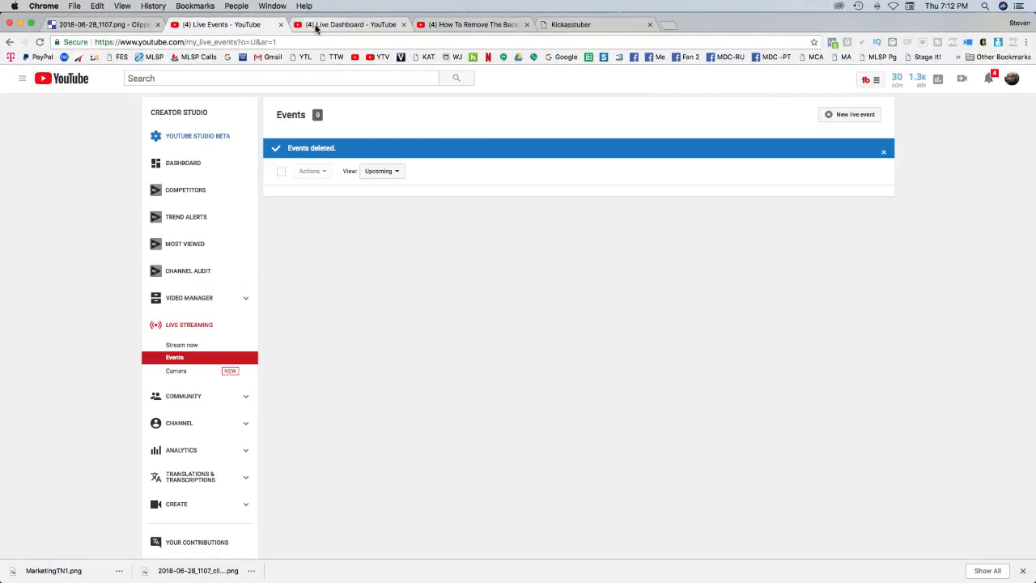
left_click(351, 25)
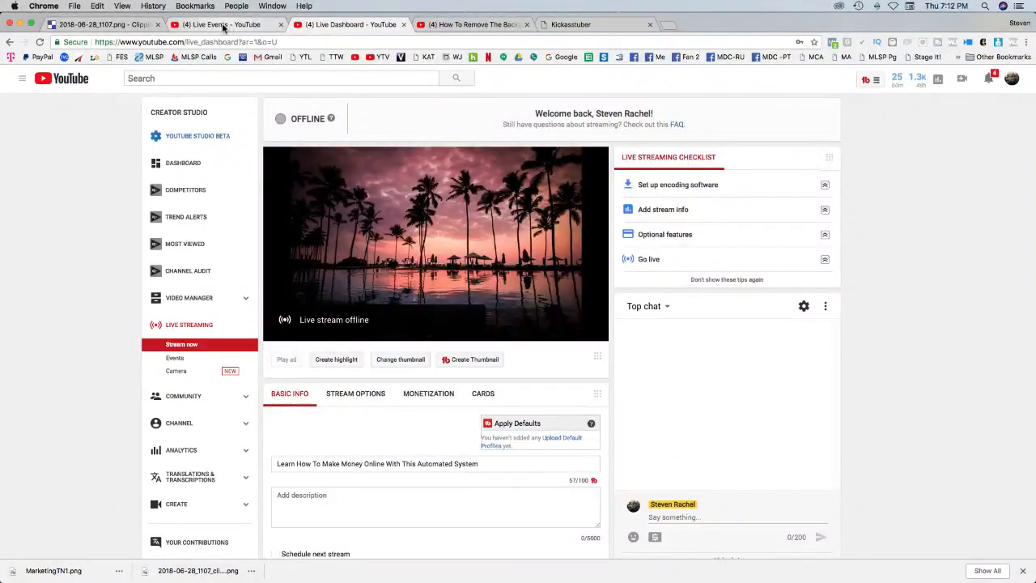
left_click(263, 25)
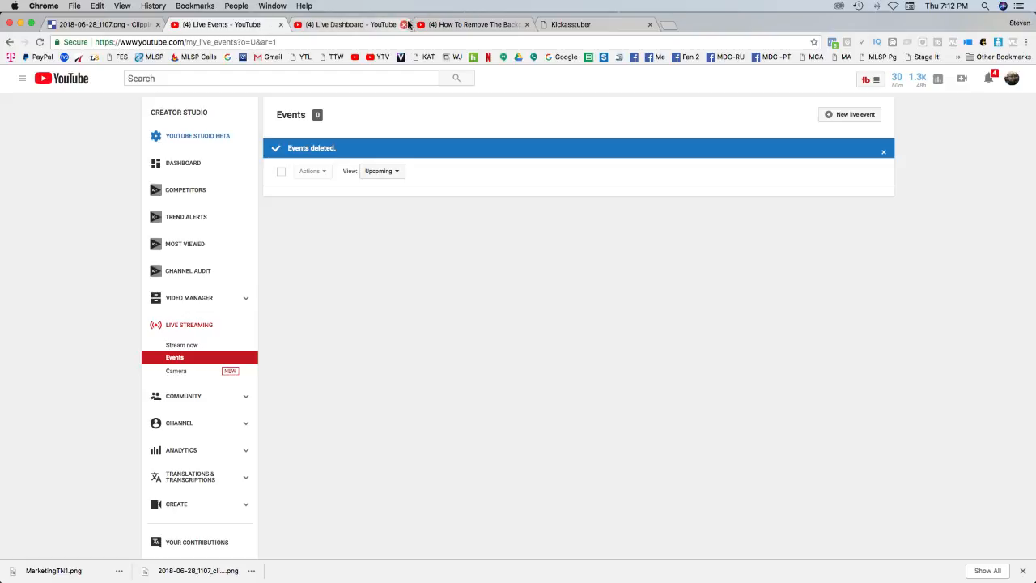
left_click(454, 26)
left_click(376, 25)
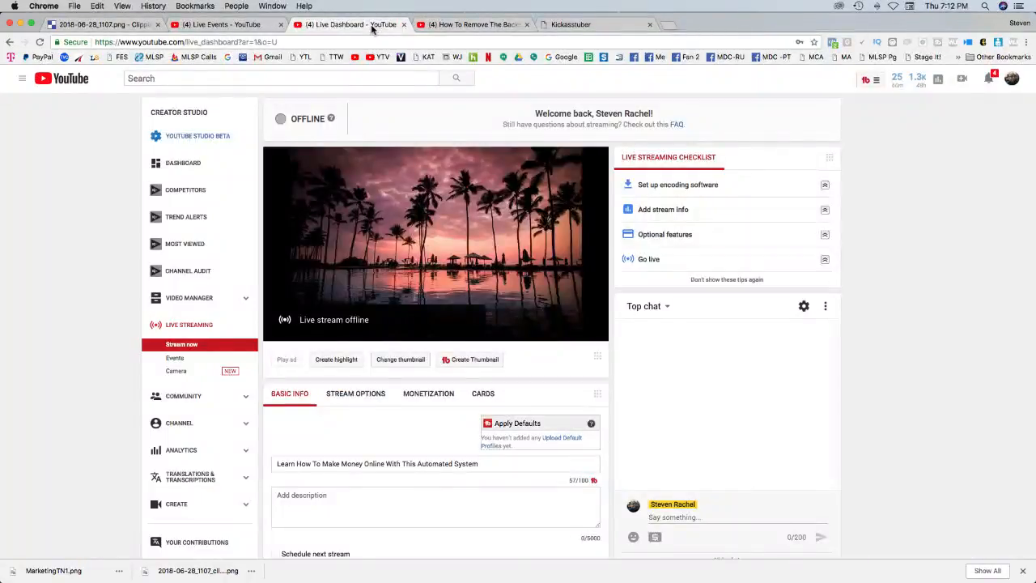
left_click(249, 25)
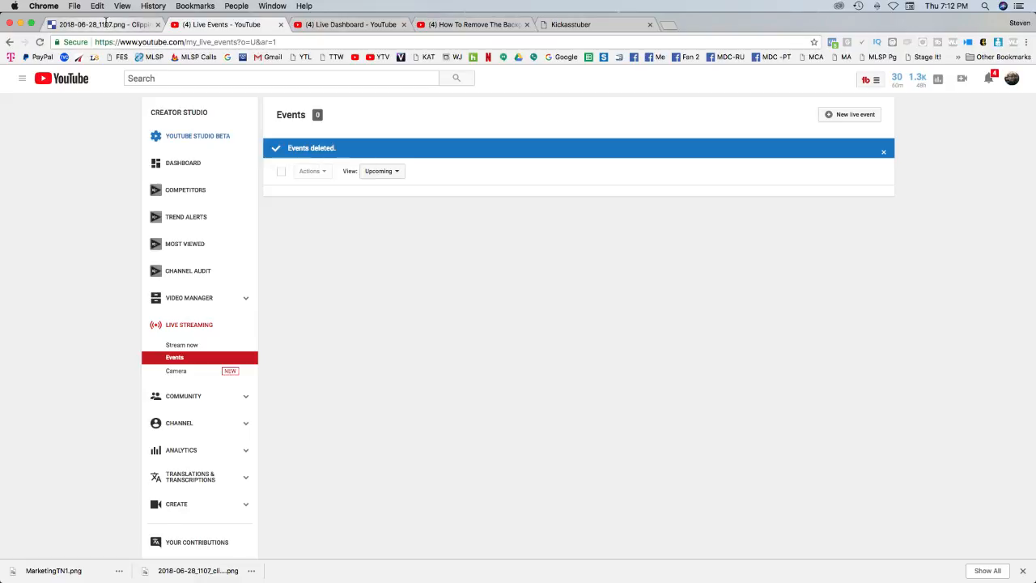
left_click(105, 22)
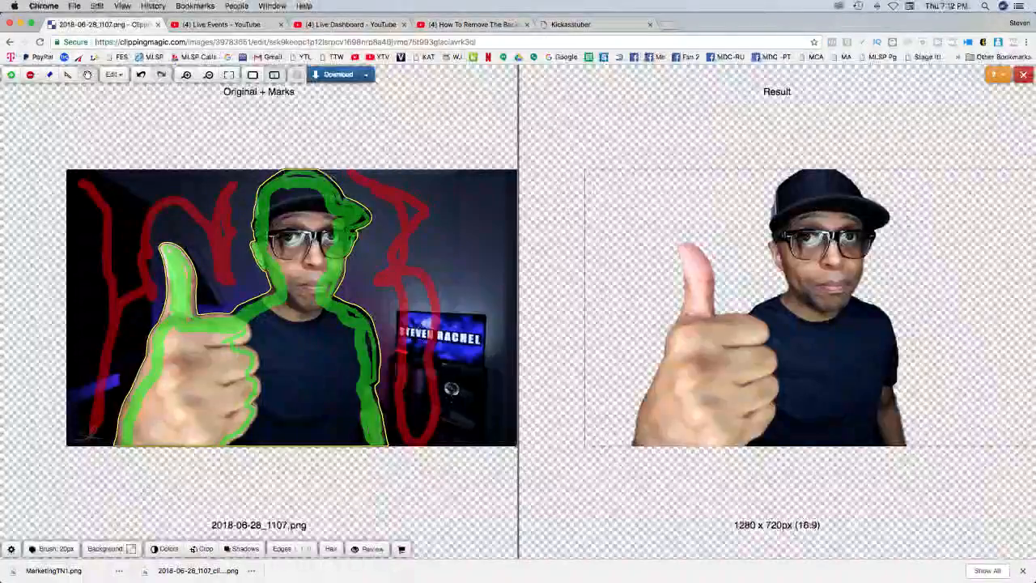